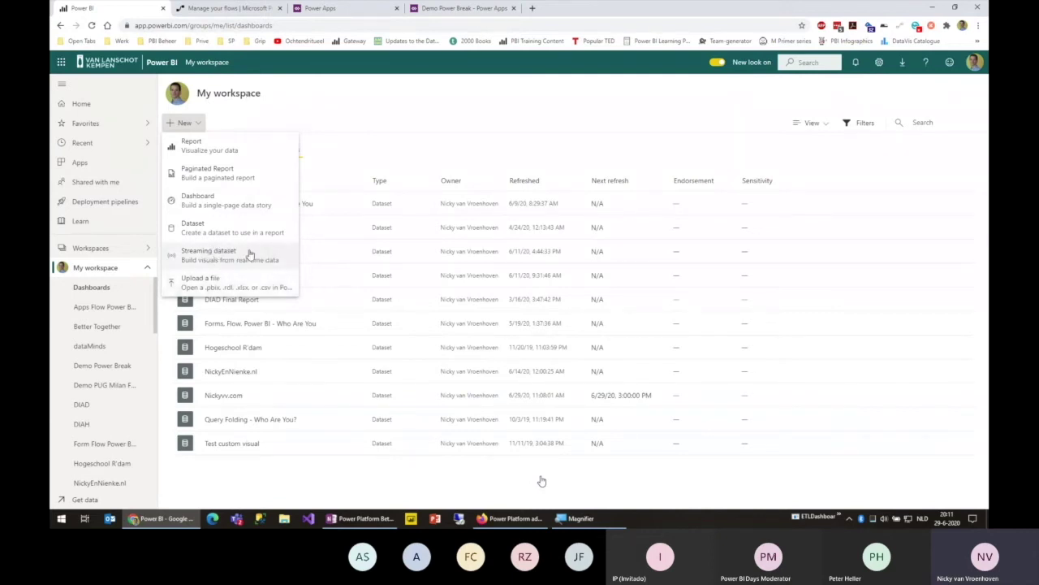
pyautogui.click(250, 254)
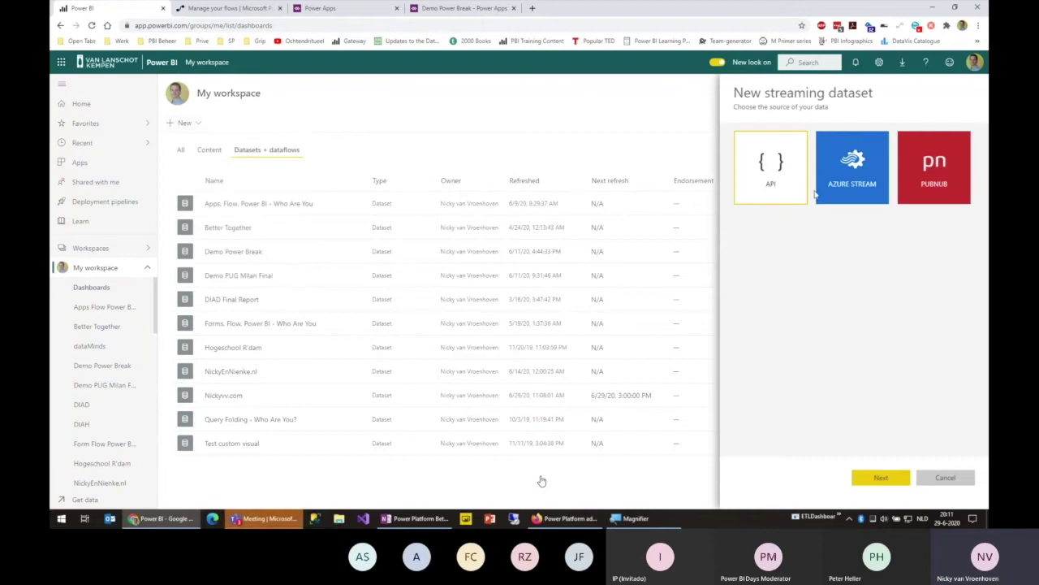
pyautogui.click(780, 163)
pyautogui.click(881, 478)
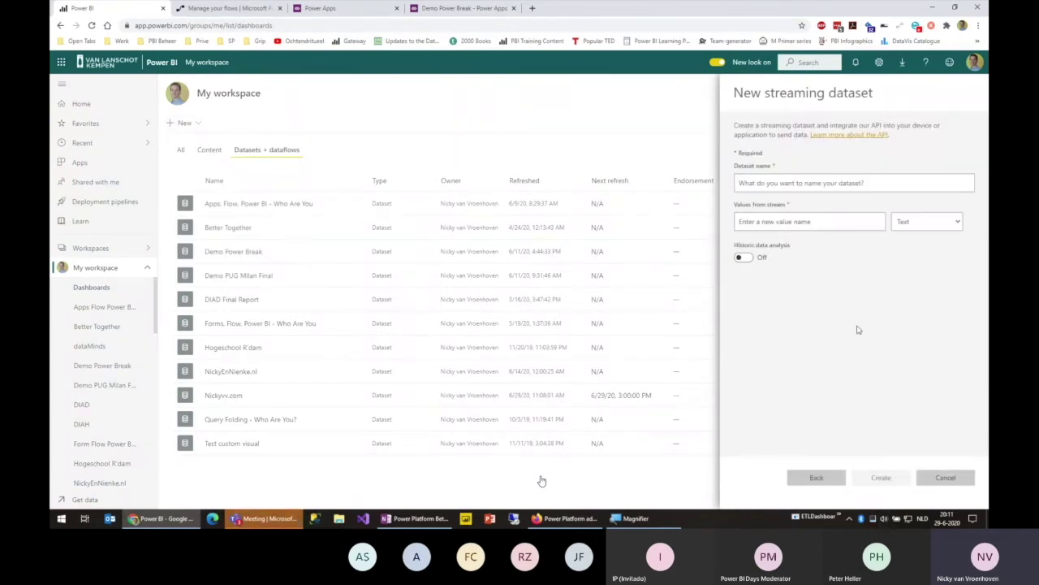
pyautogui.click(763, 180)
pyautogui.click(924, 227)
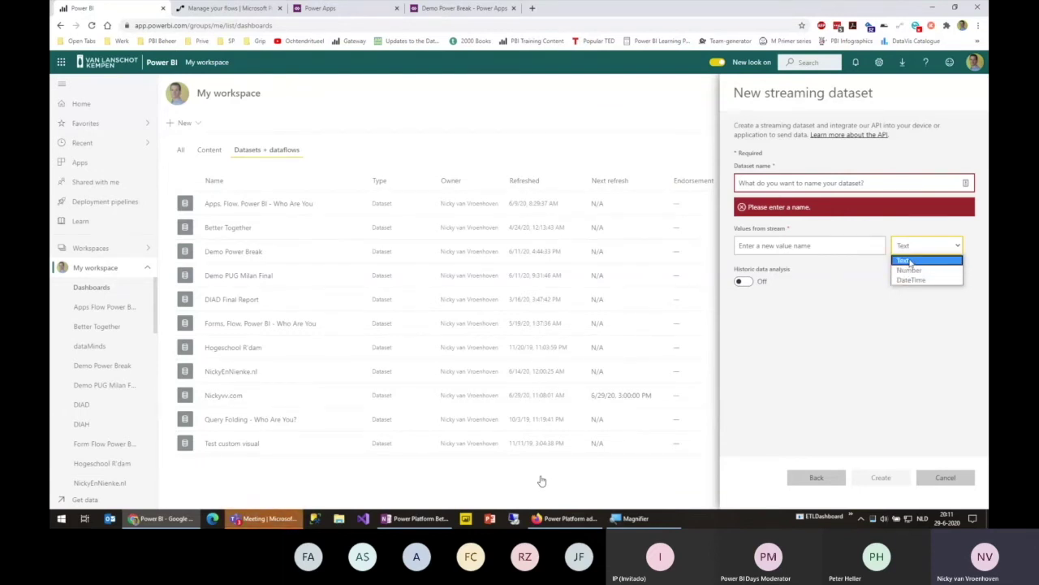
pyautogui.click(857, 357)
pyautogui.press('Escape')
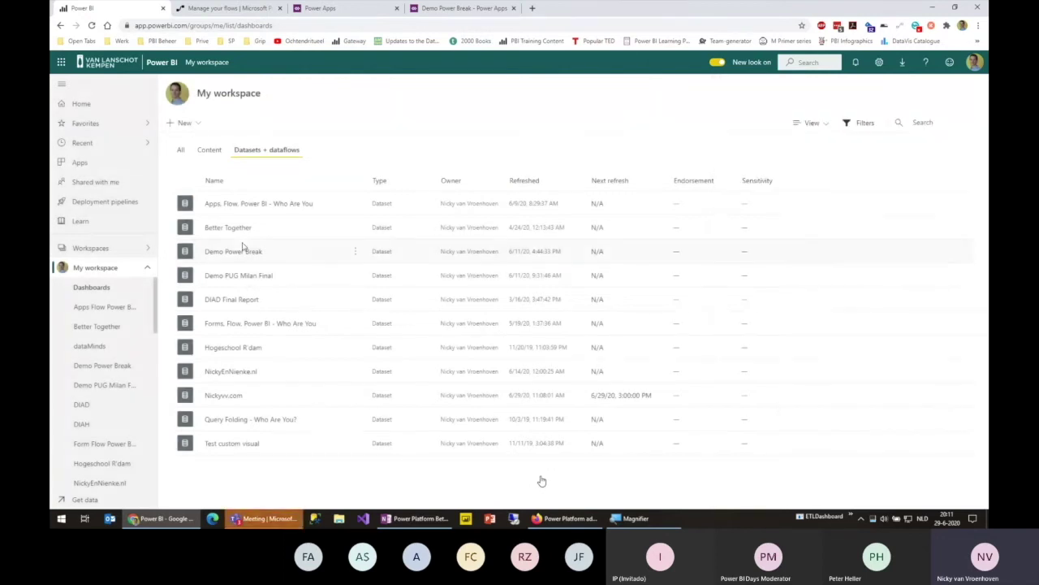
# Open the settings of the Demo Power Break streaming dataset, examine its stream values and historic data option, and close them without changes.
pyautogui.click(355, 252)
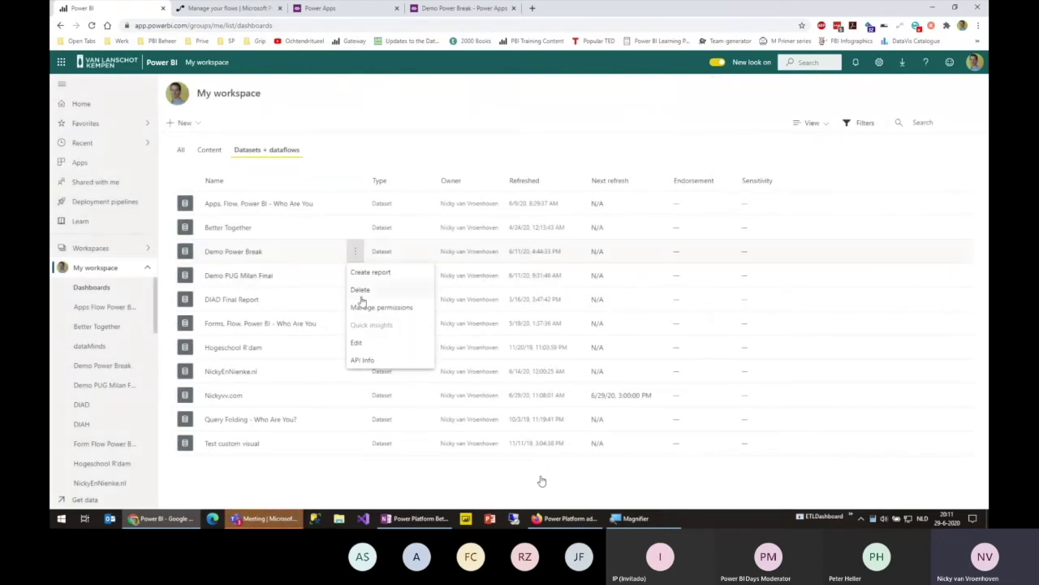
pyautogui.click(370, 343)
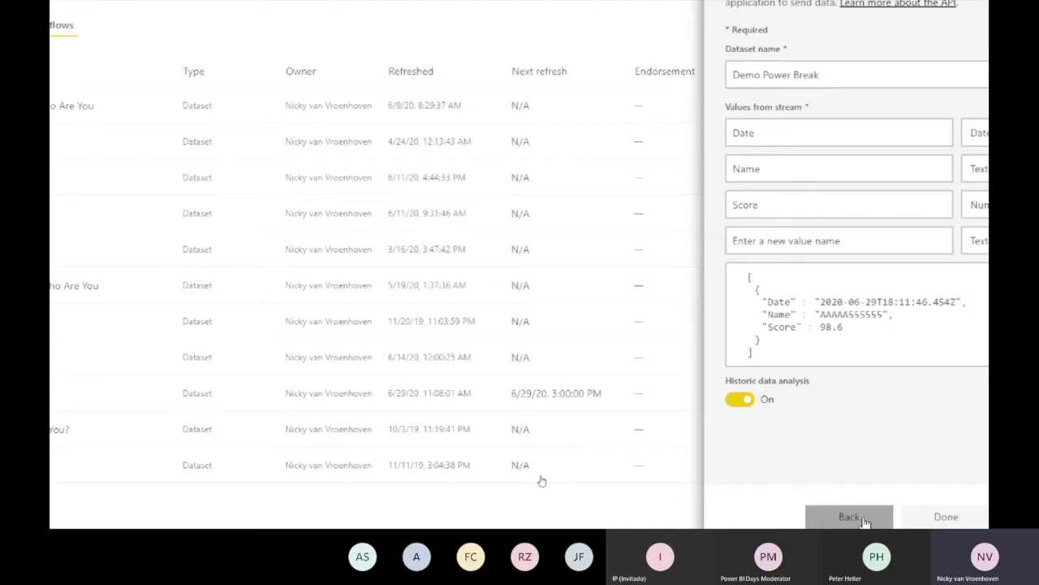
pyautogui.scroll(-1, 844, 499)
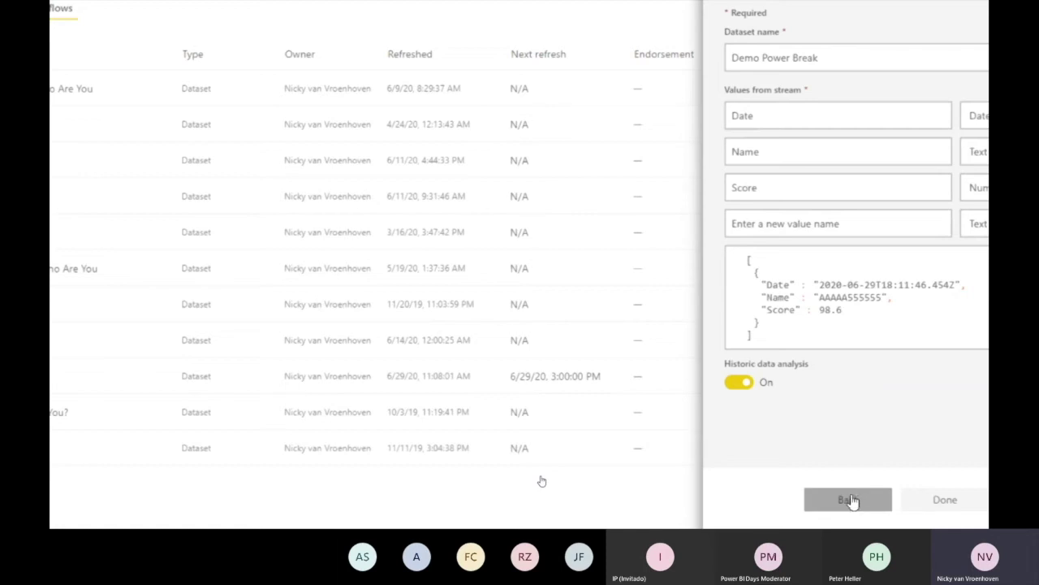
pyautogui.press('super+minus')
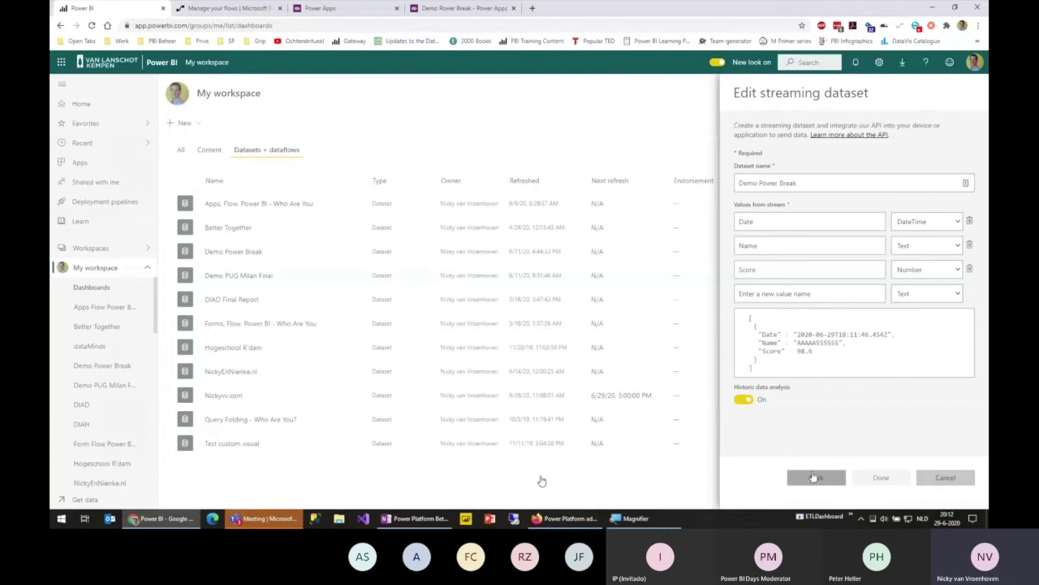
pyautogui.click(946, 478)
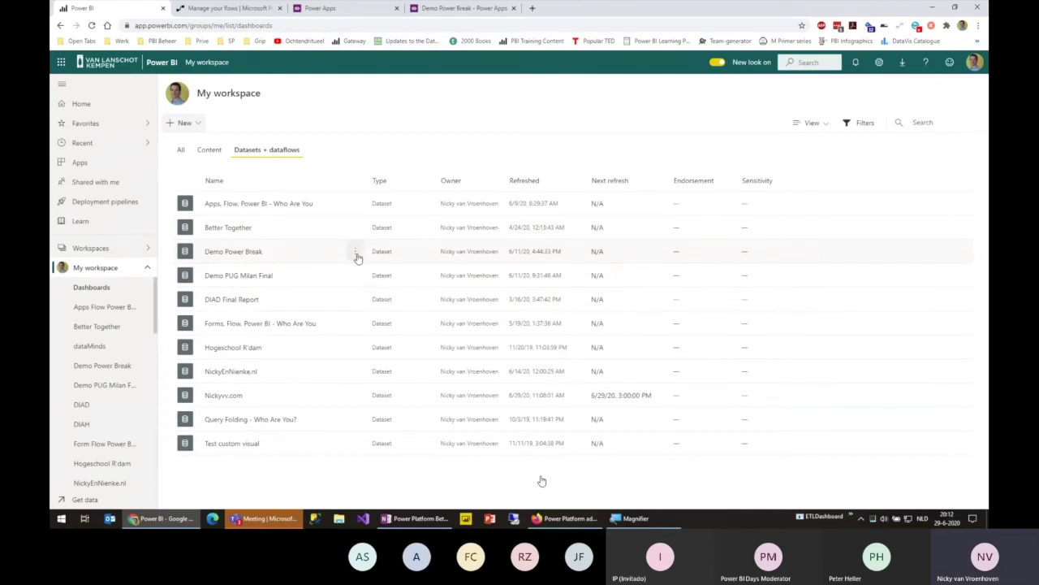
# Switch to Power Automate and create an unnamed instant flow with the PowerApps trigger.
pyautogui.click(217, 12)
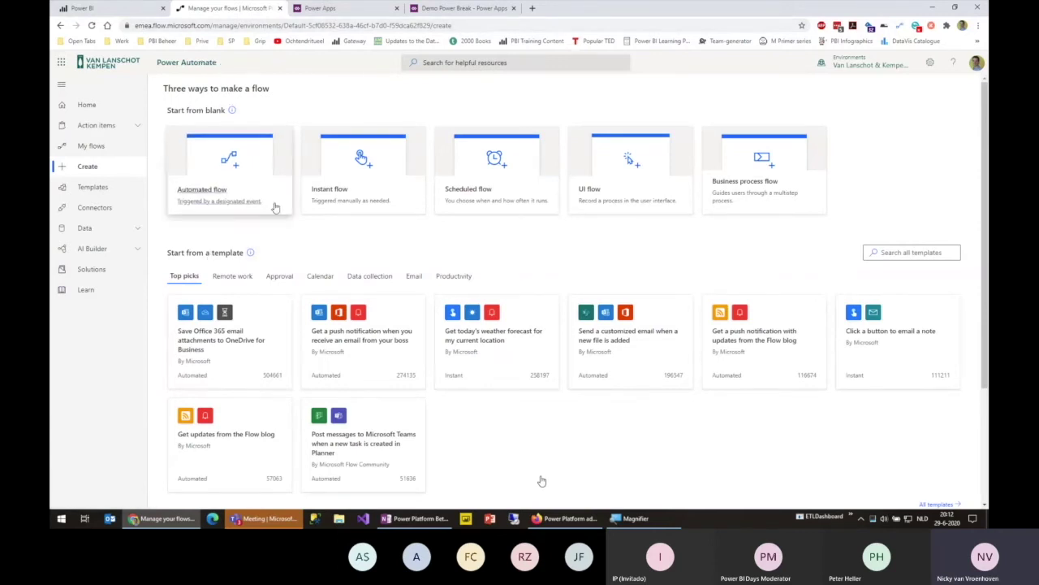
pyautogui.click(351, 206)
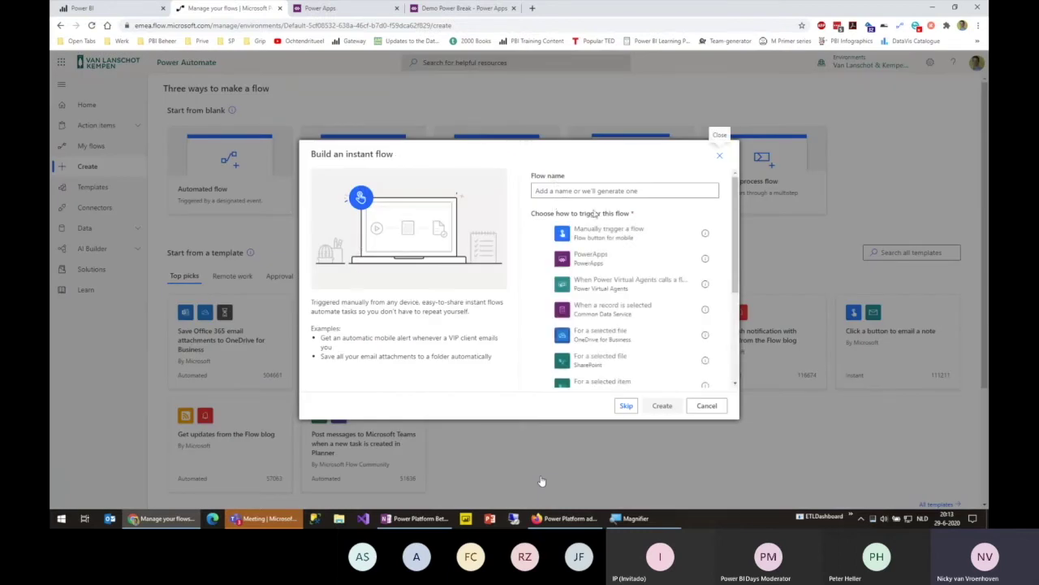
pyautogui.click(594, 262)
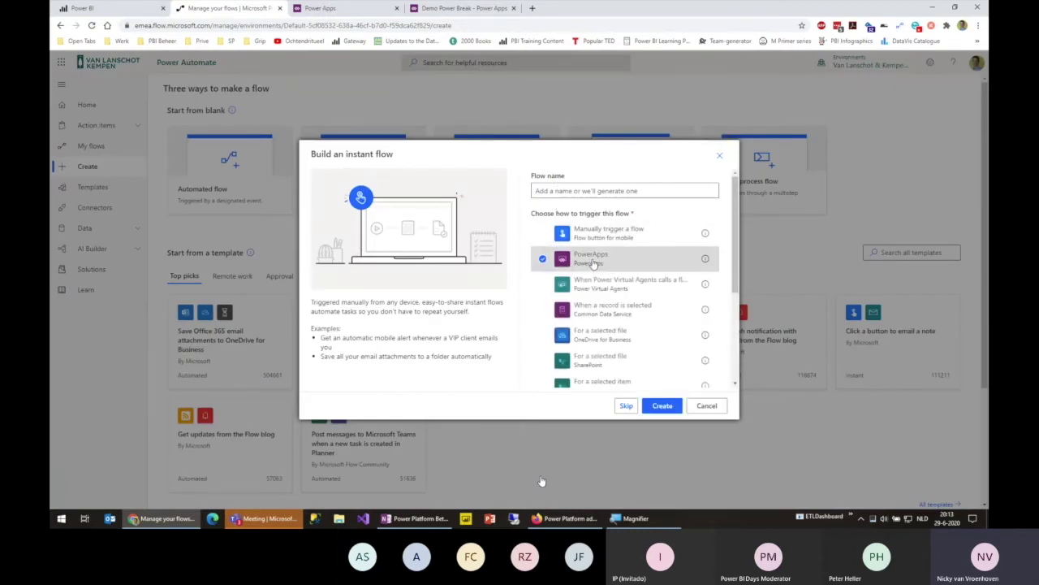
pyautogui.click(662, 406)
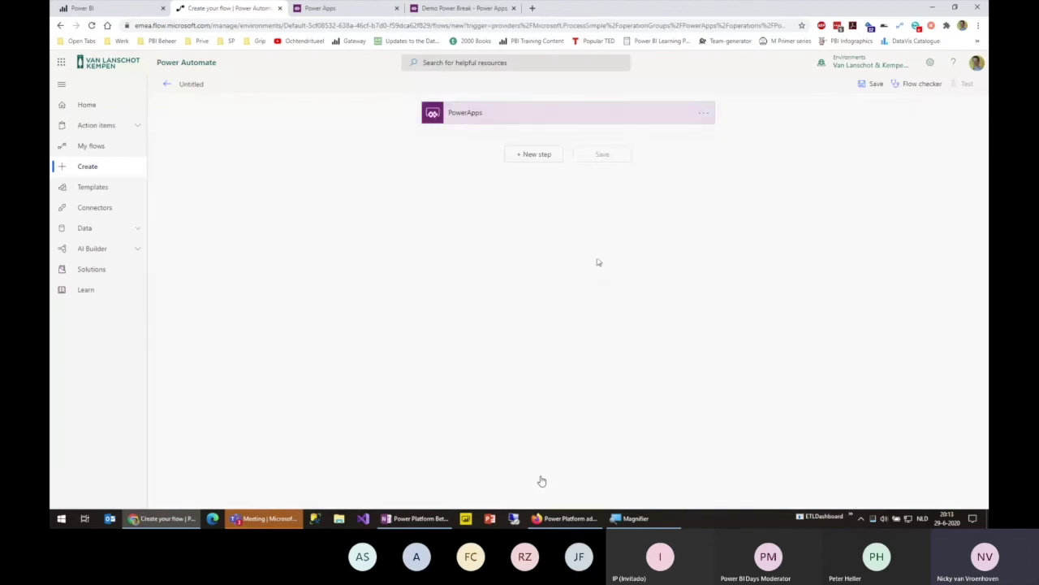
# Find the Power BI actions and add "Add rows to a dataset" after the PowerApps trigger.
pyautogui.click(536, 156)
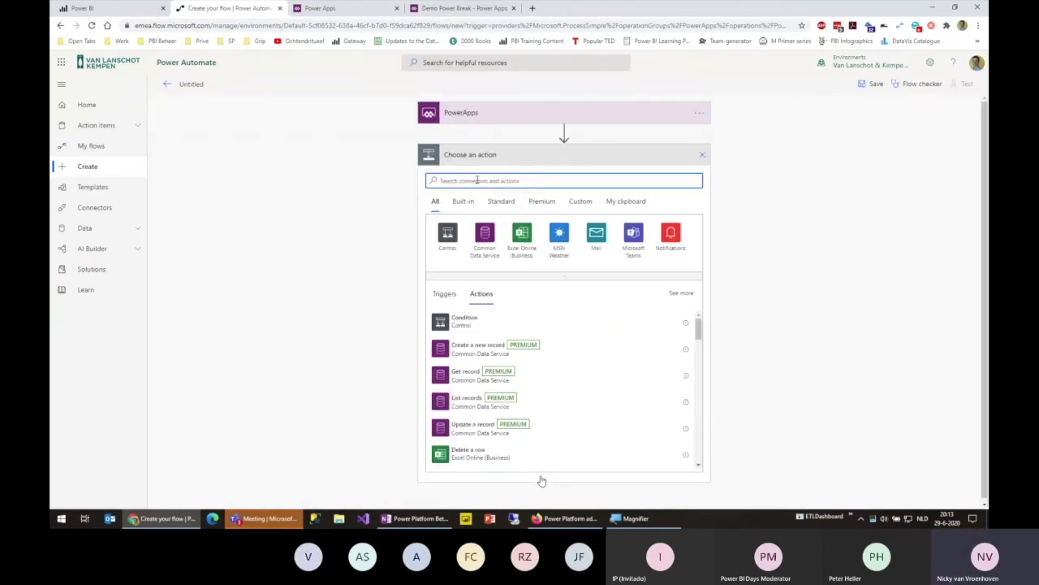
pyautogui.write('power')
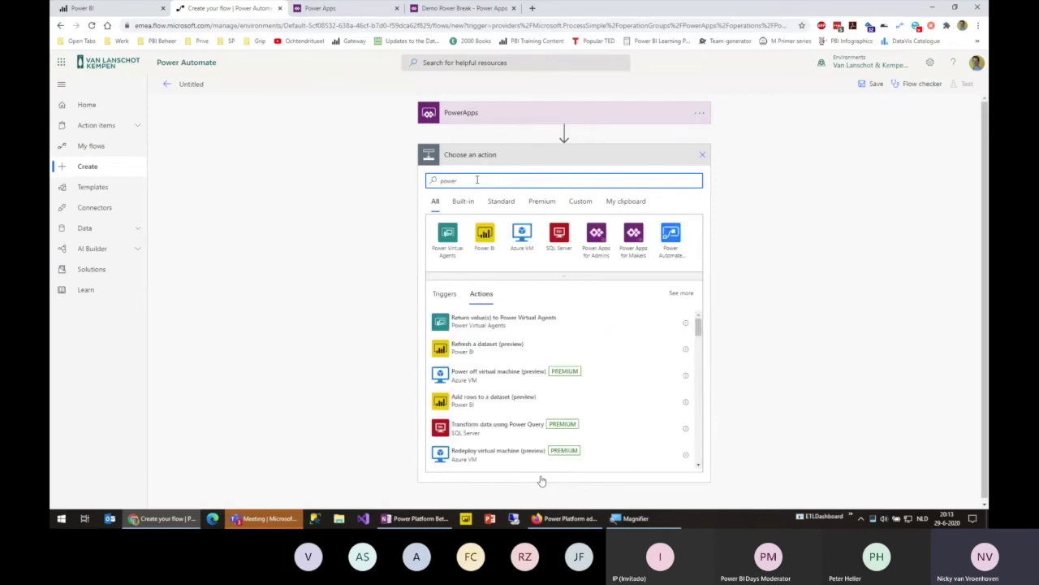
pyautogui.write(' bi')
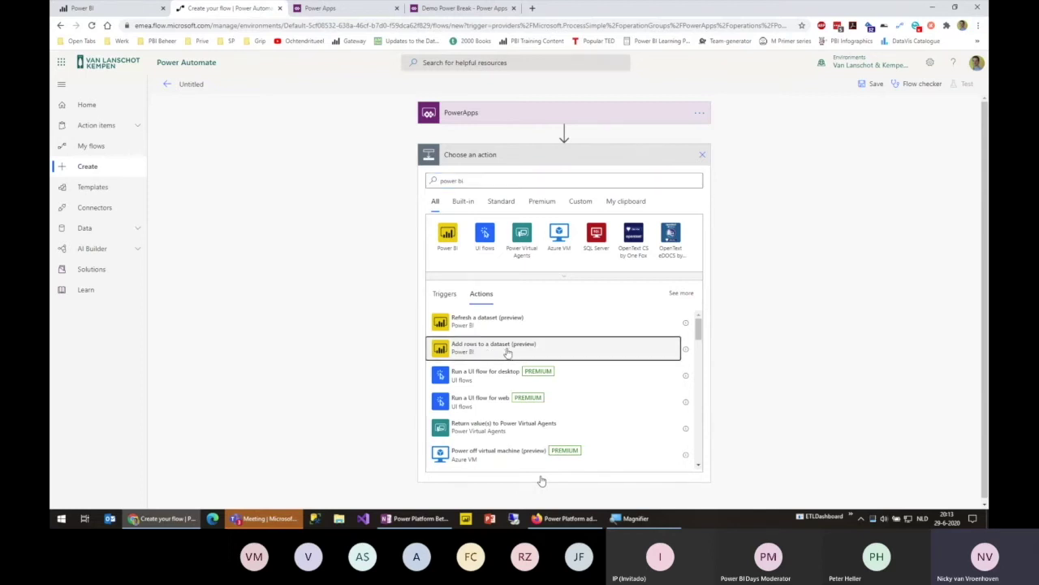
pyautogui.click(531, 344)
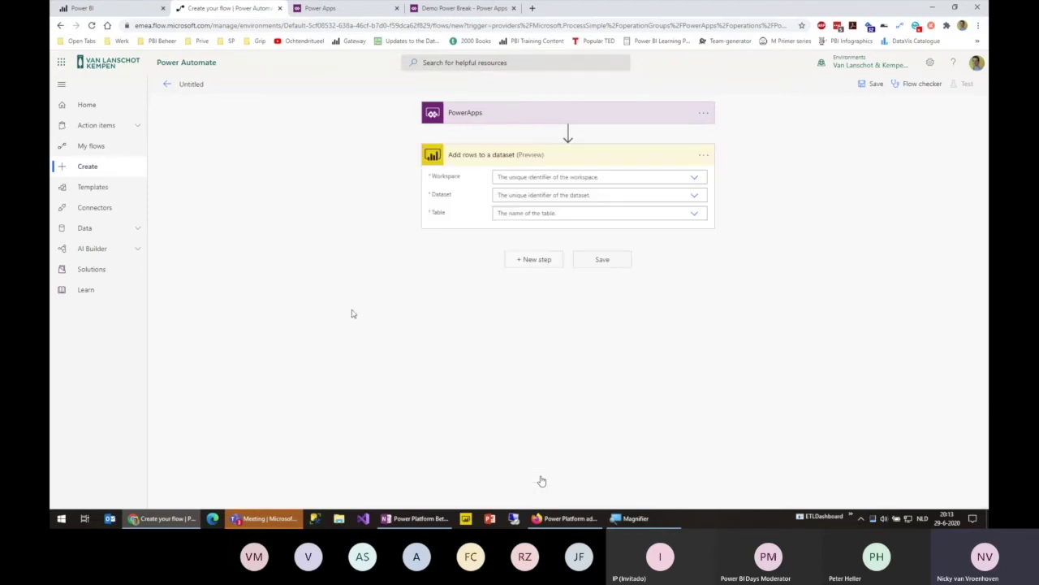
# Point the Add rows action to My Workspace, the Demo Power Break dataset and the RealTimeData table.
pyautogui.click(533, 177)
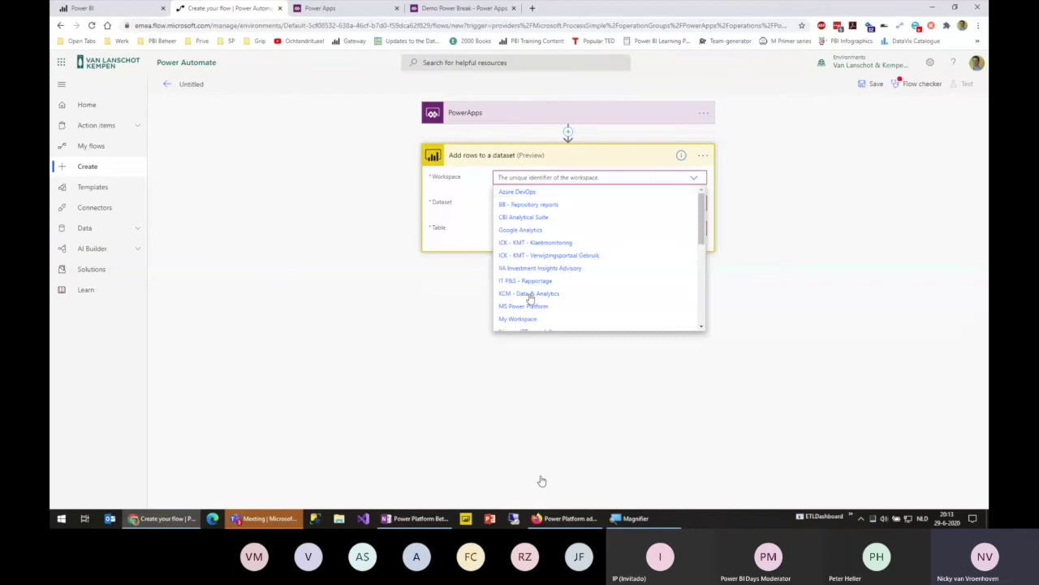
pyautogui.click(528, 320)
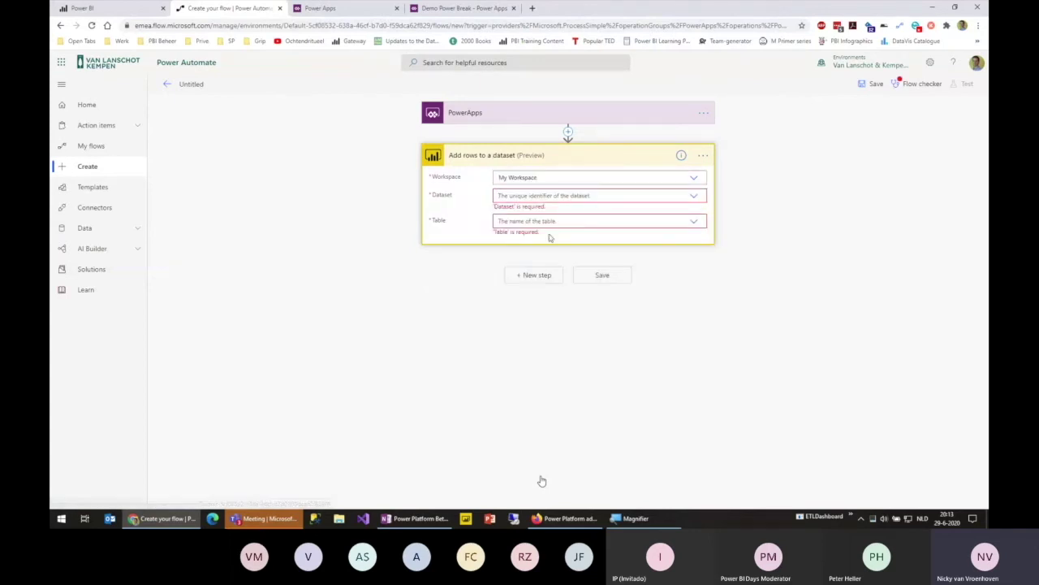
pyautogui.click(550, 196)
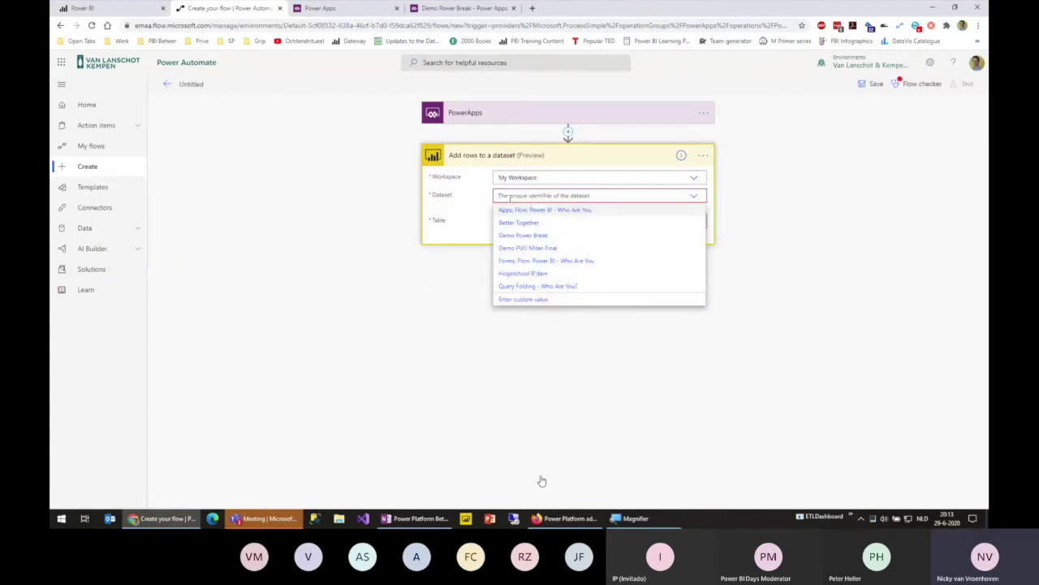
pyautogui.click(529, 237)
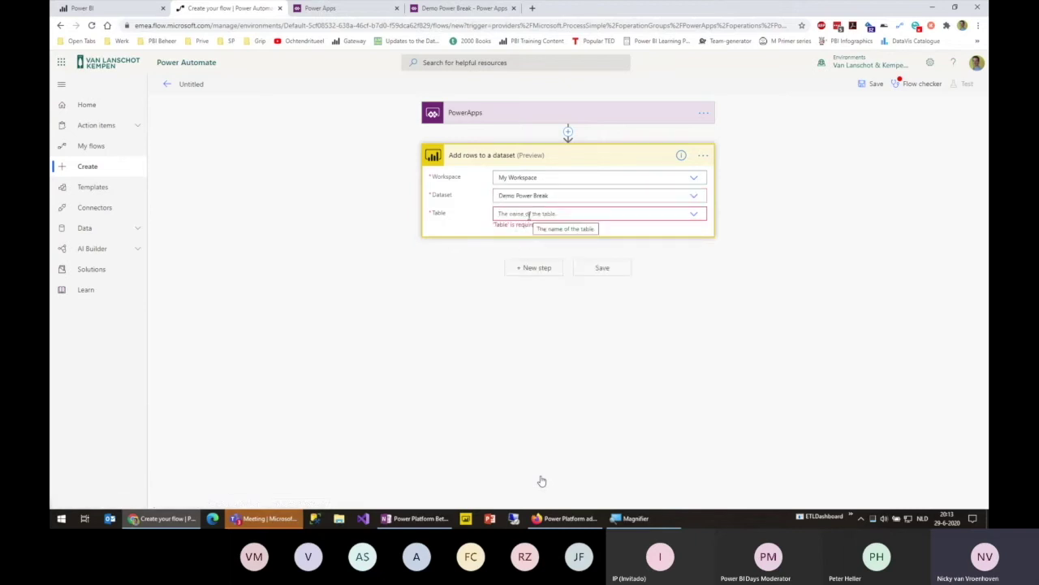
pyautogui.click(529, 214)
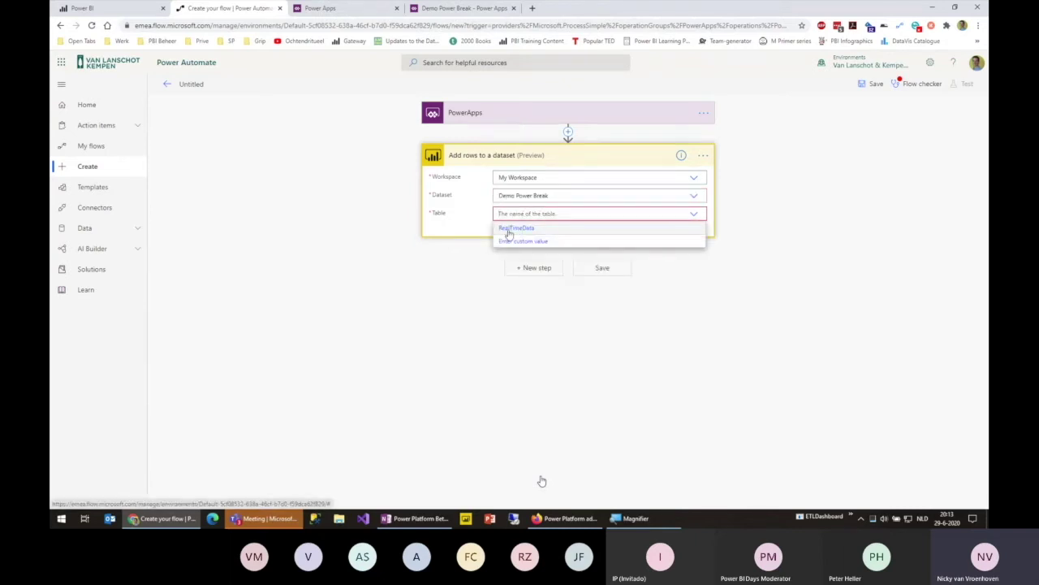
pyautogui.click(509, 231)
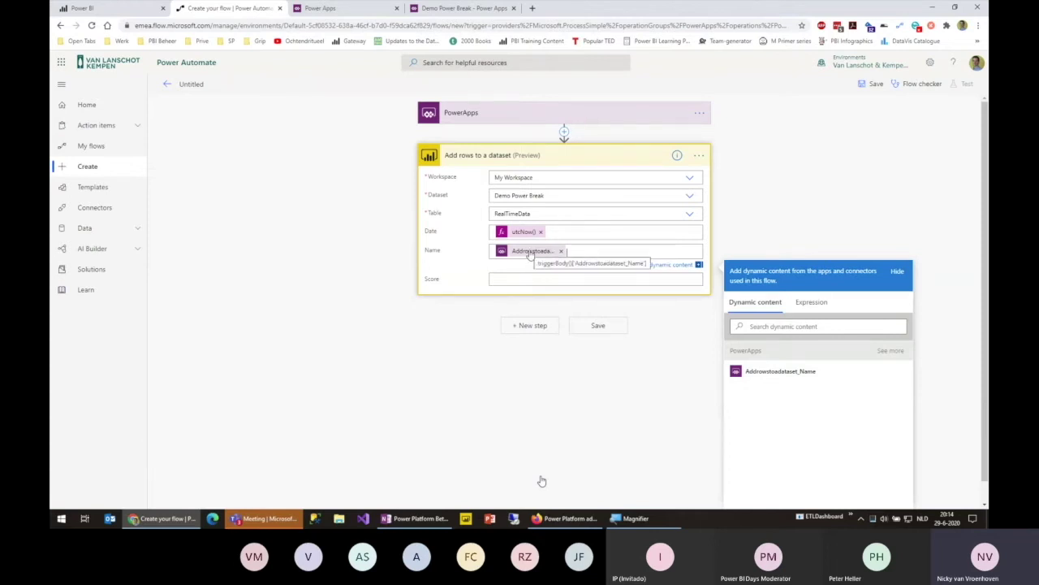
# Fill the action's Score value with the Ask in PowerApps dynamic content.
pyautogui.click(528, 279)
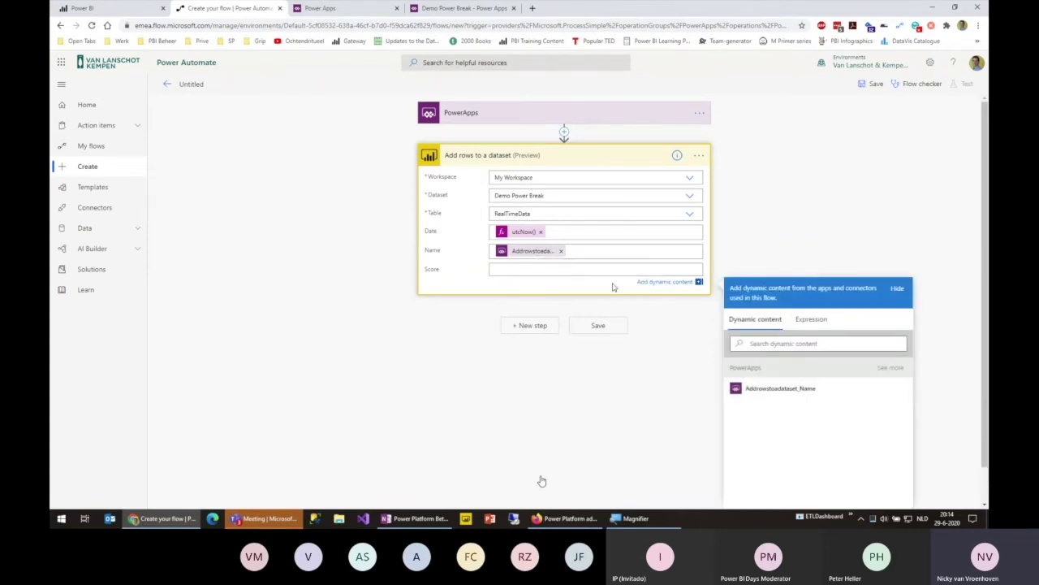
pyautogui.click(894, 368)
pyautogui.click(774, 414)
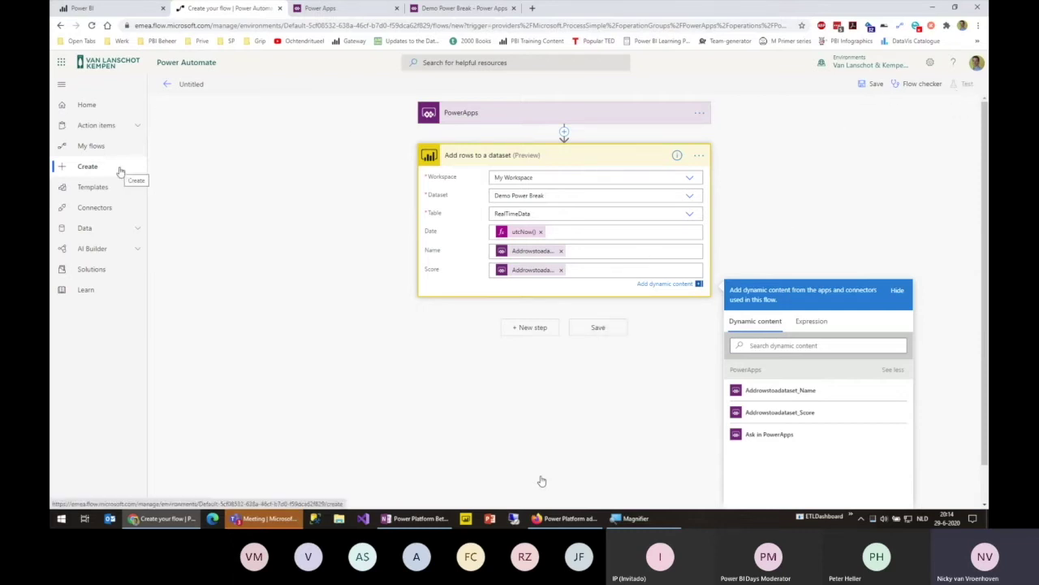
# Discard the unsaved flow, open the existing Demo Power Break flow for editing and expand its Add rows to a dataset action.
pyautogui.click(91, 145)
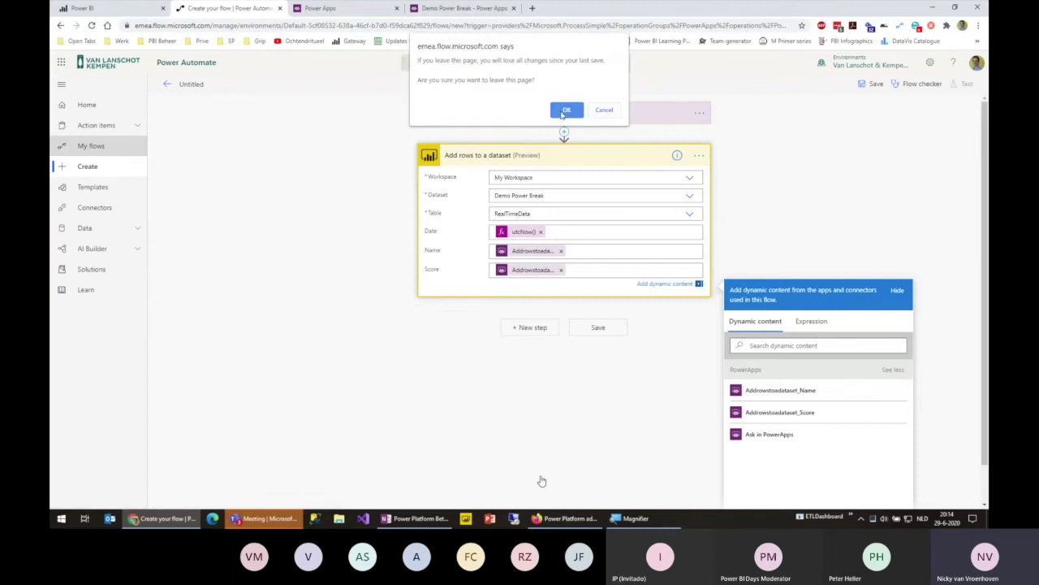
pyautogui.click(564, 106)
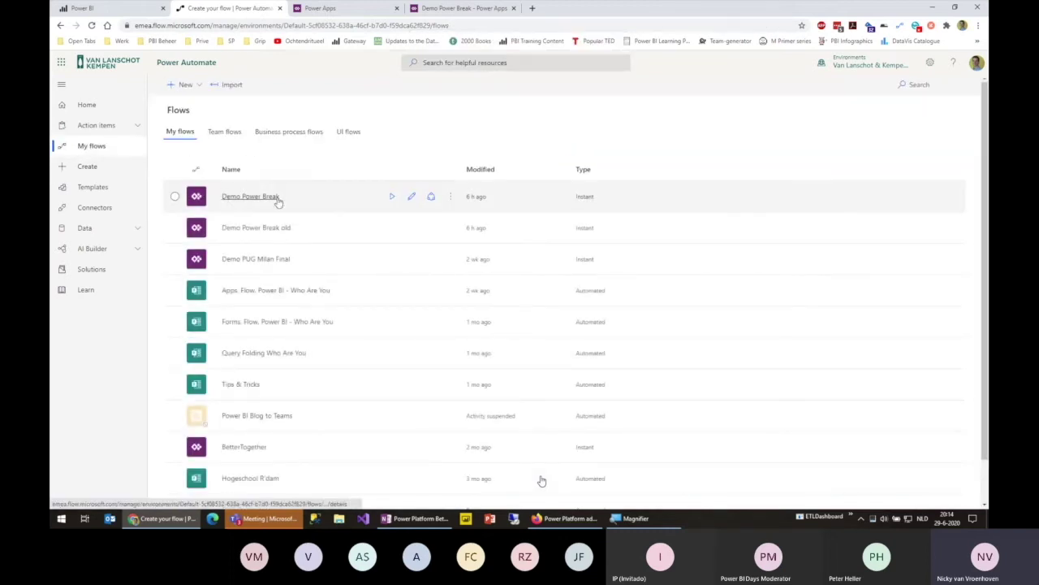
pyautogui.click(412, 197)
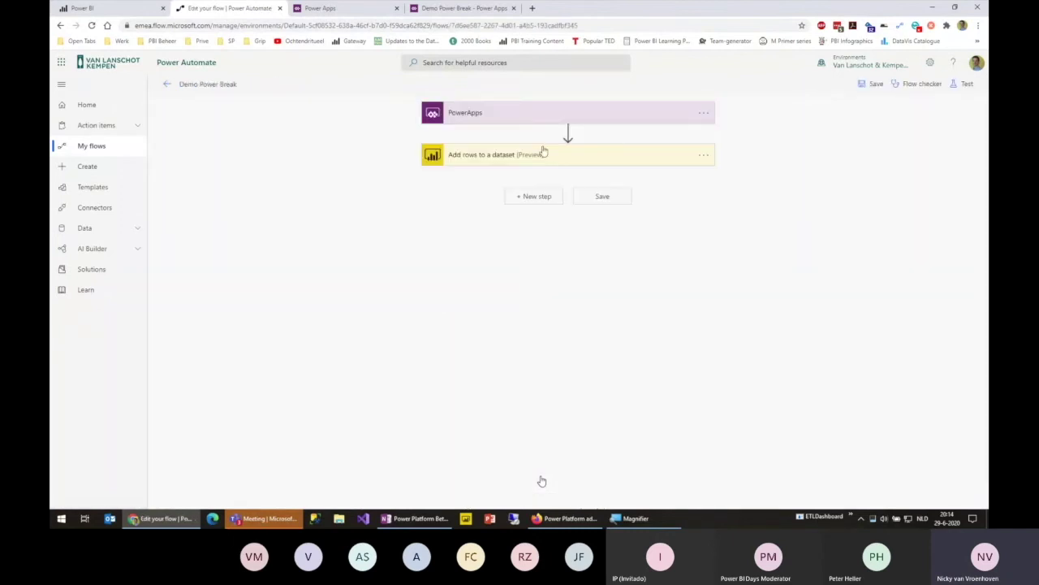
pyautogui.click(577, 154)
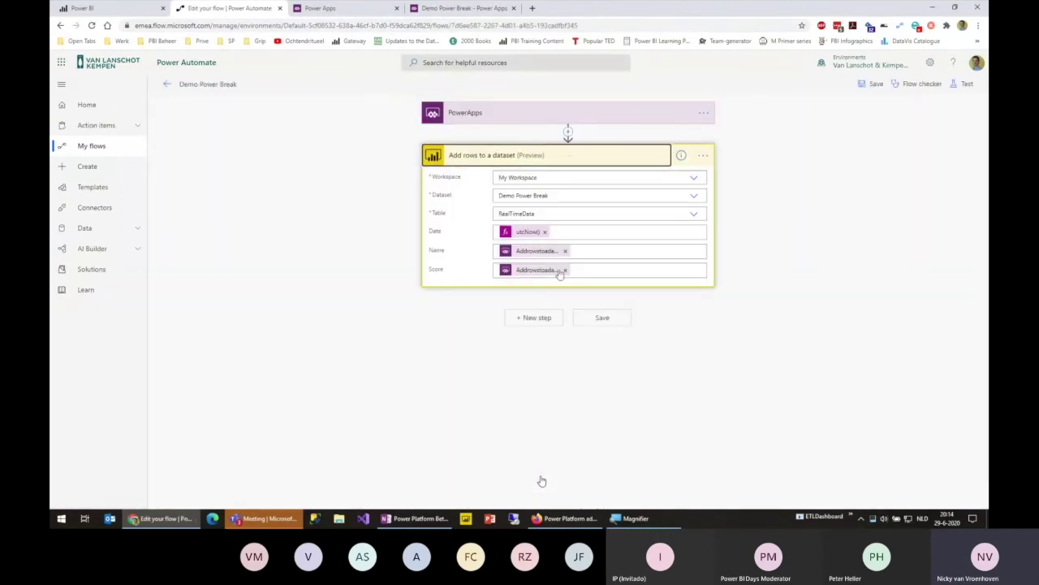
# Test the flow by performing the trigger action, entering a first name as Name and 10 as Score, and run it.
pyautogui.click(966, 84)
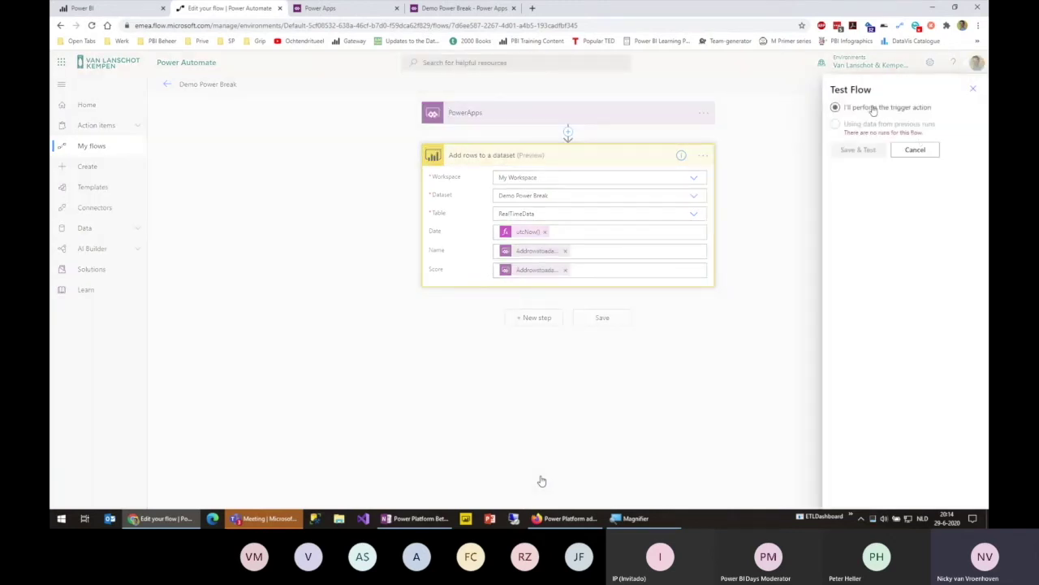
pyautogui.click(873, 107)
pyautogui.click(861, 149)
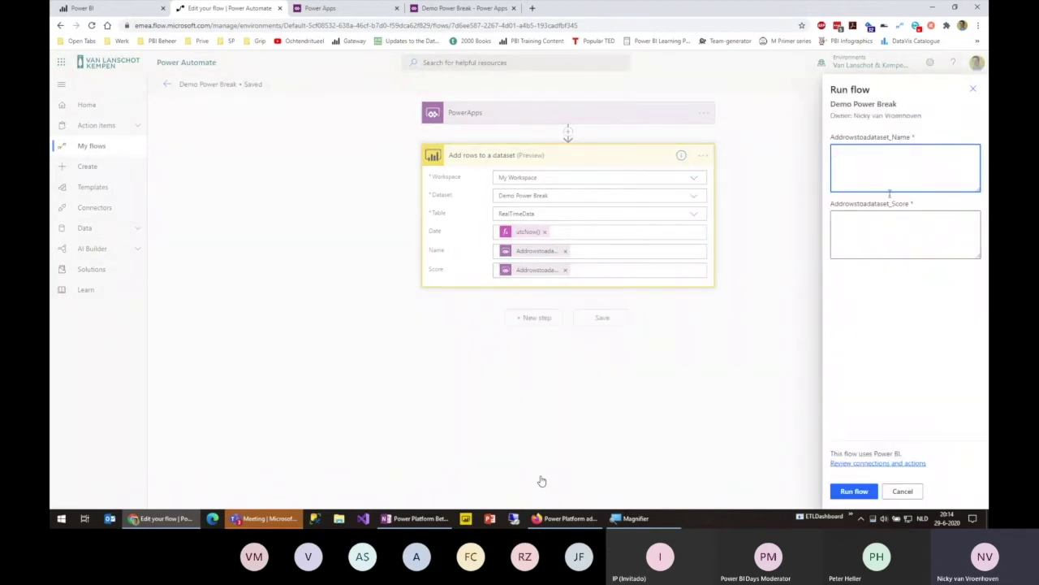
pyautogui.press('Tab')
pyautogui.write('1')
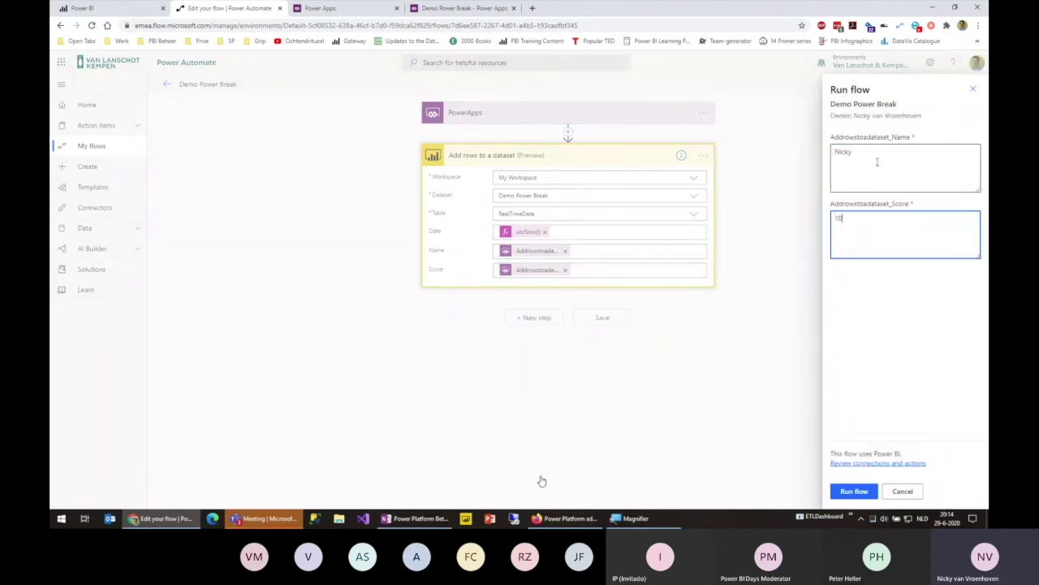
pyautogui.click(853, 491)
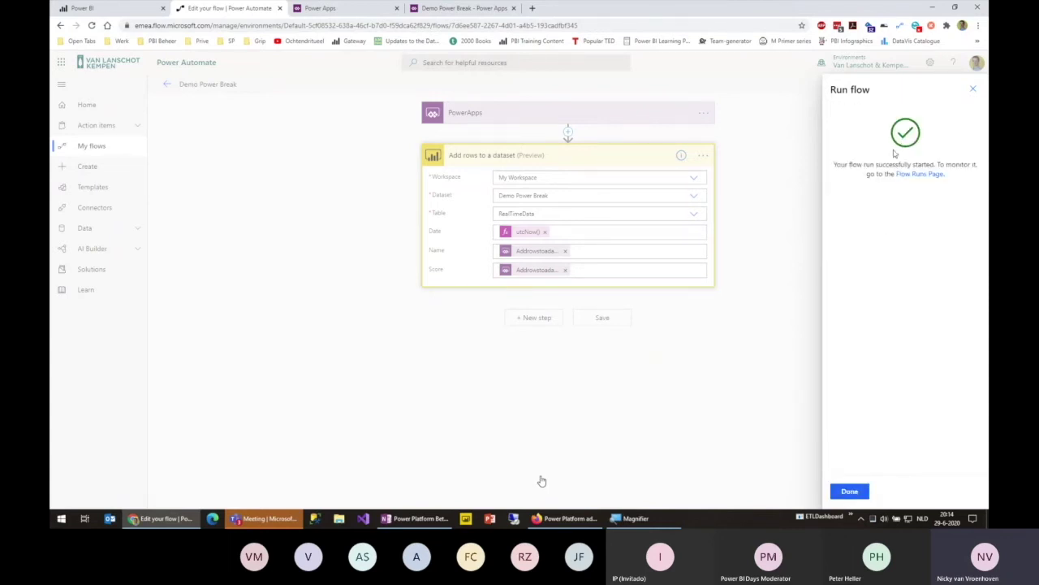
pyautogui.click(850, 491)
# Examine the test run's Add rows to a dataset action, checking the date, name and score it sent.
pyautogui.click(611, 188)
pyautogui.scroll(-1, 398, 286)
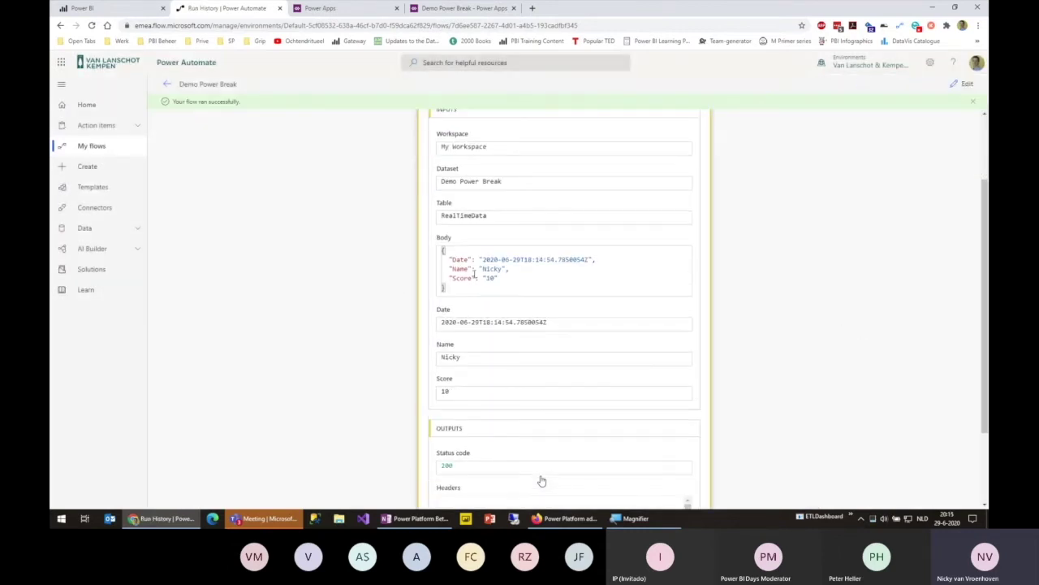
pyautogui.moveTo(482, 259)
pyautogui.mouseDown()
pyautogui.moveTo(507, 277)
pyautogui.moveTo(554, 262)
pyautogui.moveTo(481, 260)
pyautogui.mouseUp()
pyautogui.click(530, 262)
# Switch to Power BI and create a report from the Demo Power Break dataset in My workspace.
pyautogui.click(114, 10)
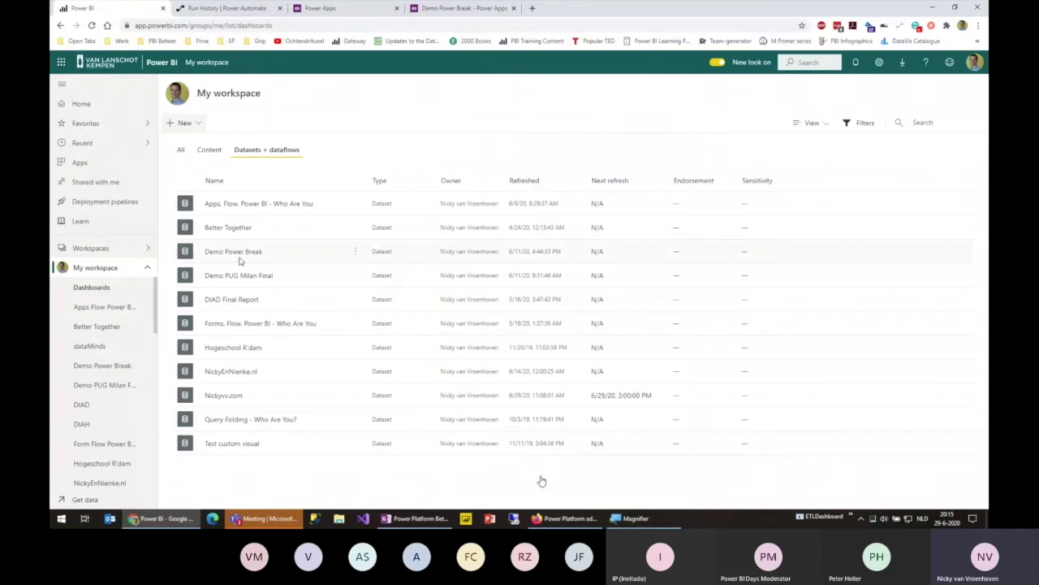
pyautogui.click(355, 251)
pyautogui.click(390, 278)
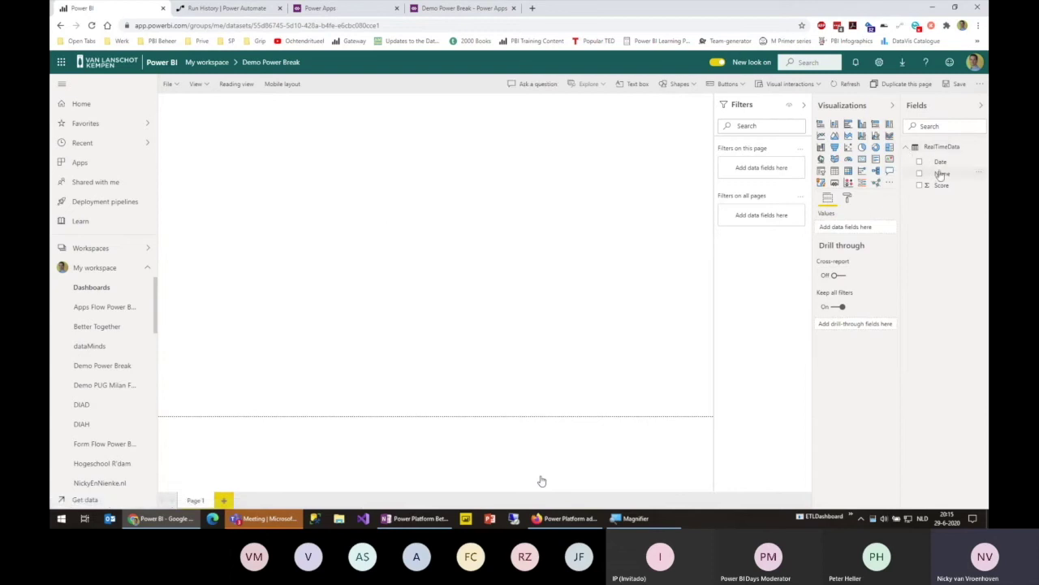
# Build a table of the Name, Score and Date fields on the report page and widen it to fit the columns.
pyautogui.click(921, 173)
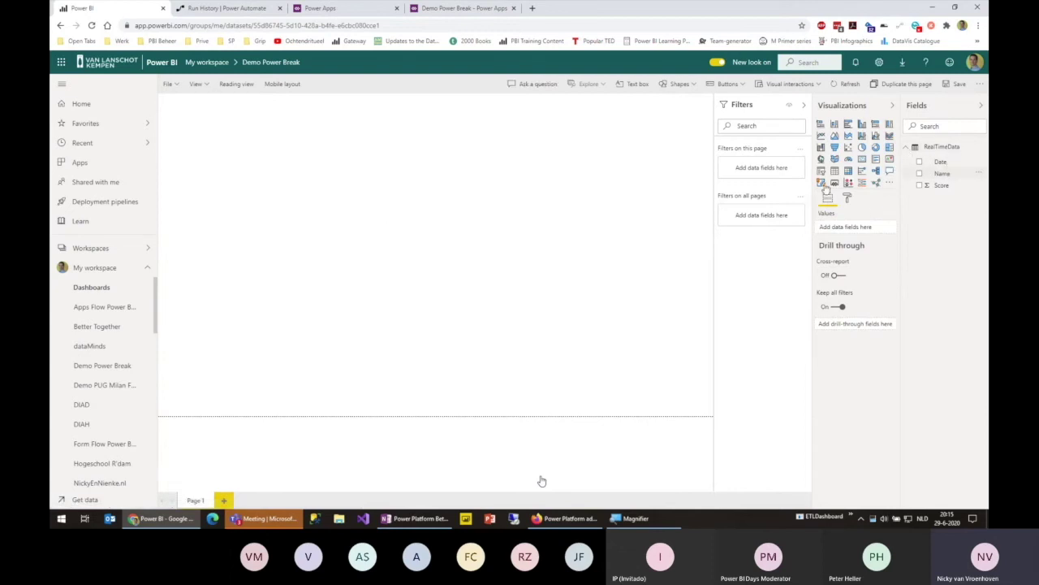
pyautogui.click(920, 186)
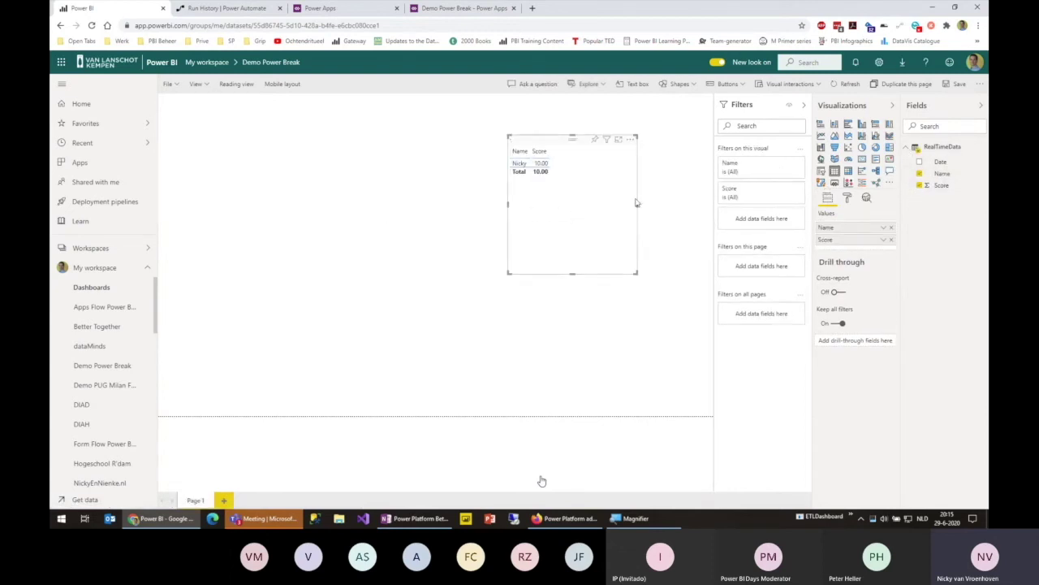
pyautogui.click(920, 161)
pyautogui.moveTo(637, 202); pyautogui.dragTo(666, 203)
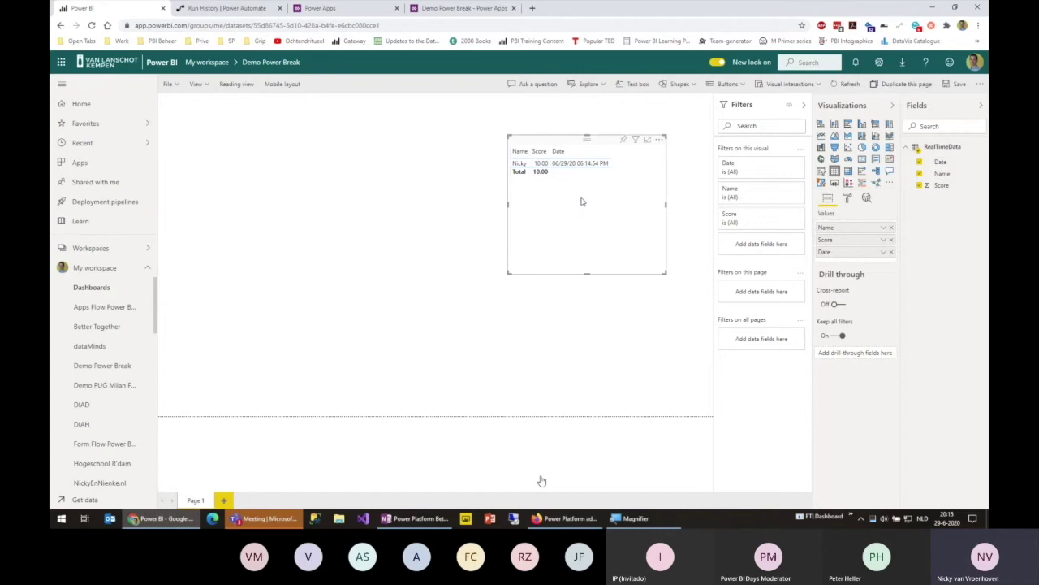
# Switch to Power Automate, leave the test run for the flow's details page, and switch to the Power Apps app list.
pyautogui.click(227, 8)
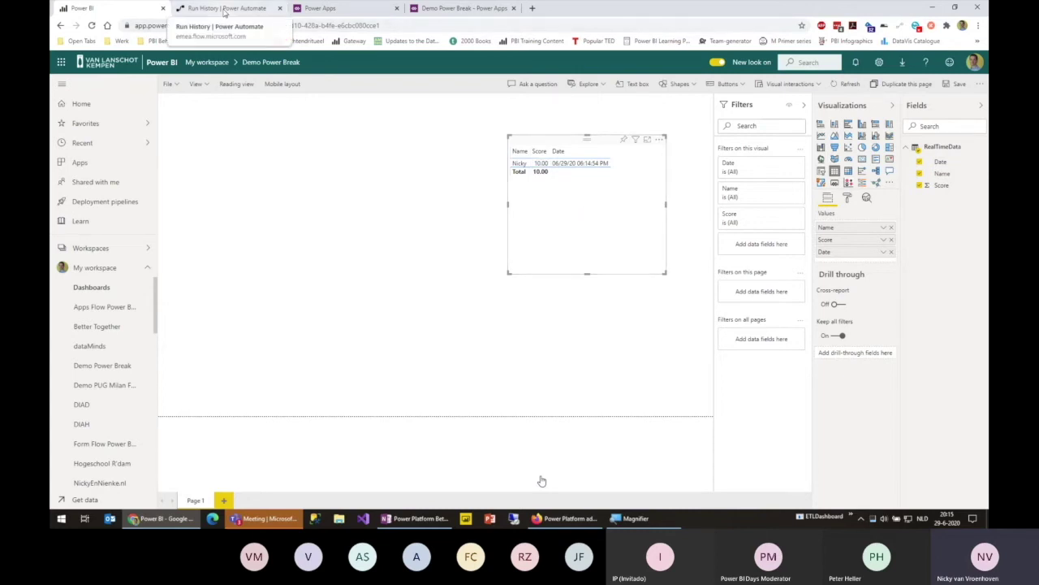
pyautogui.click(167, 84)
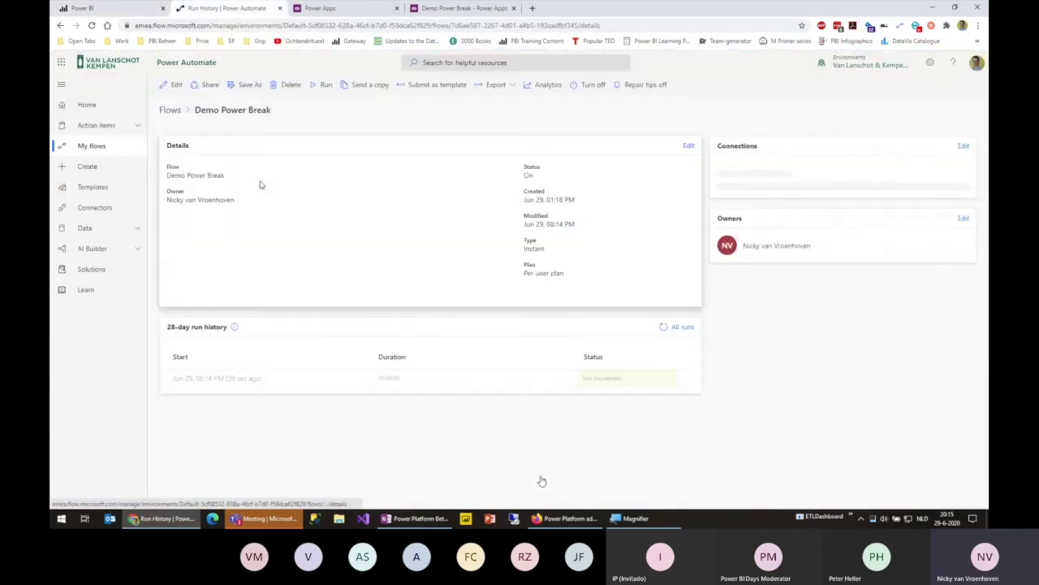
pyautogui.click(351, 10)
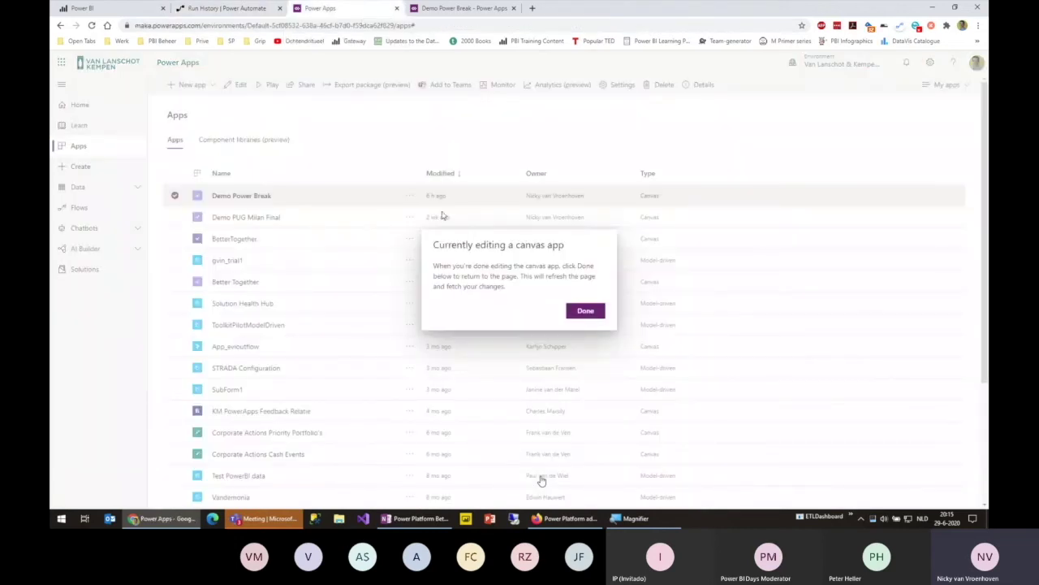
pyautogui.moveTo(550, 266); pyautogui.dragTo(581, 314)
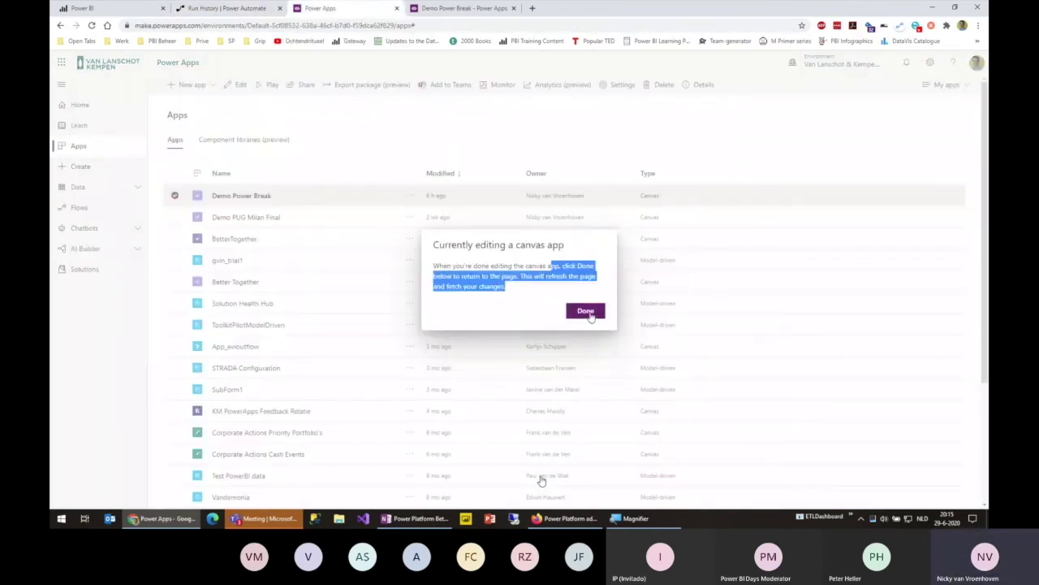
pyautogui.click(480, 15)
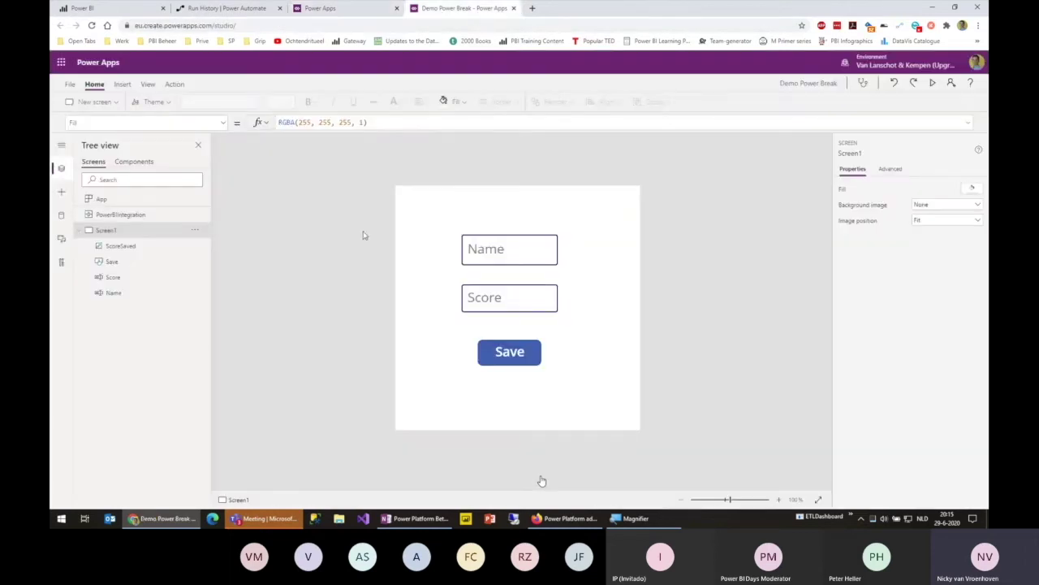
pyautogui.click(348, 12)
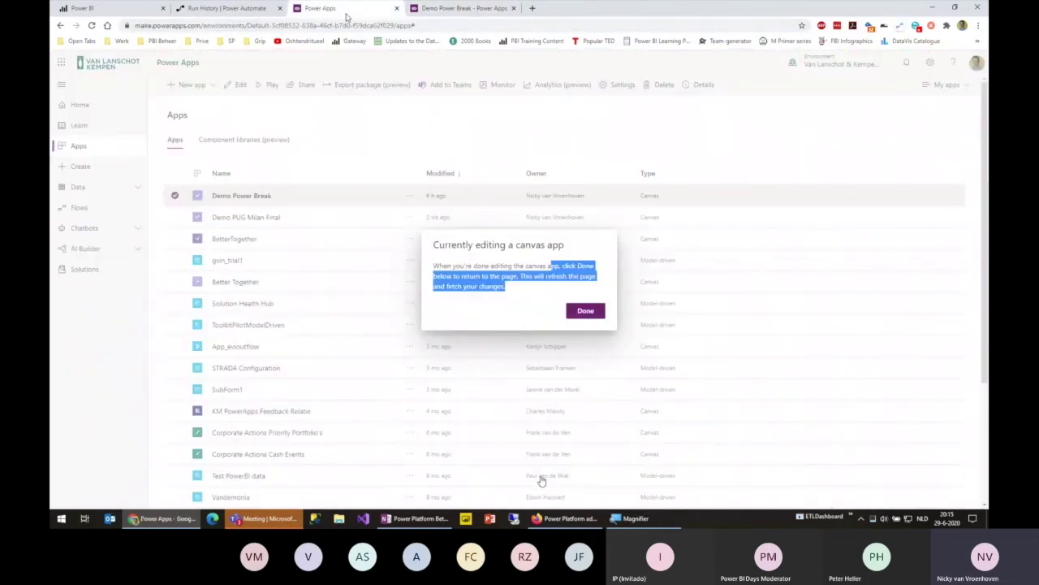
# Dismiss the canvas app editing notice and examine the blank, data and template options for creating an app.
pyautogui.click(585, 311)
pyautogui.click(96, 166)
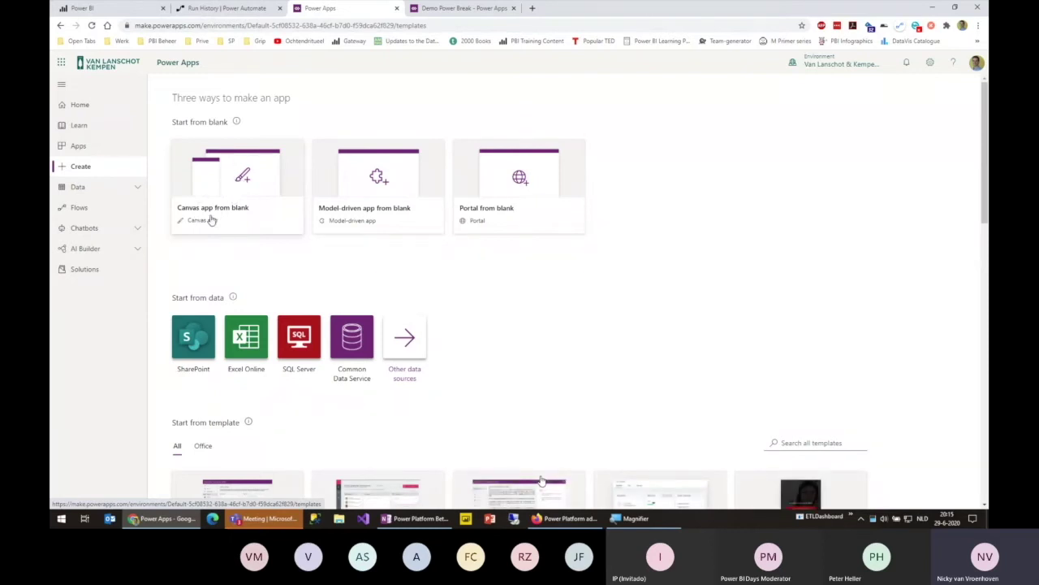
pyautogui.scroll(-1, 243, 213)
pyautogui.scroll(-5, 301, 371)
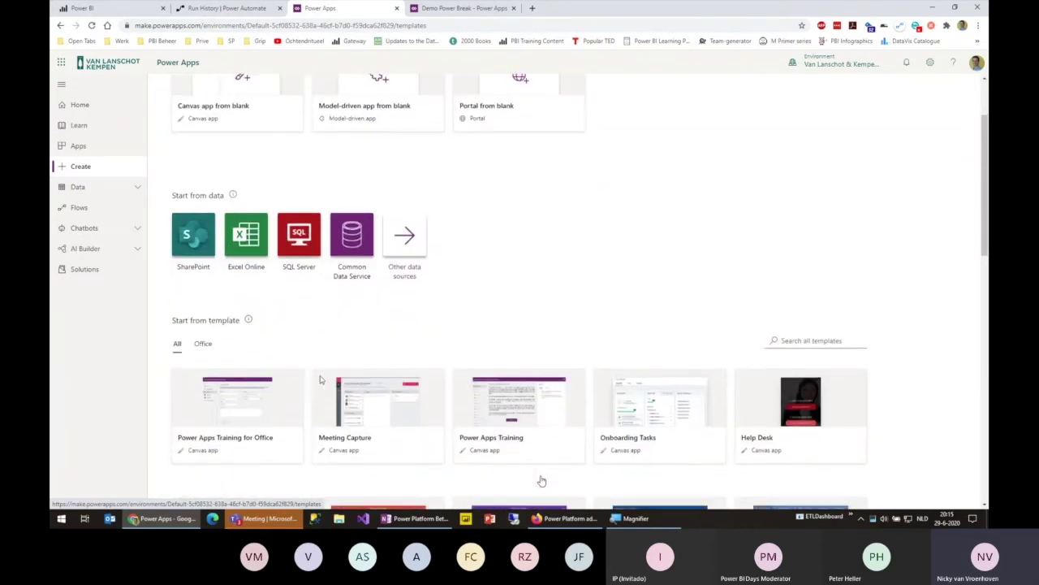
pyautogui.scroll(-1, 510, 352)
pyautogui.scroll(1, 504, 341)
pyautogui.scroll(2, 518, 282)
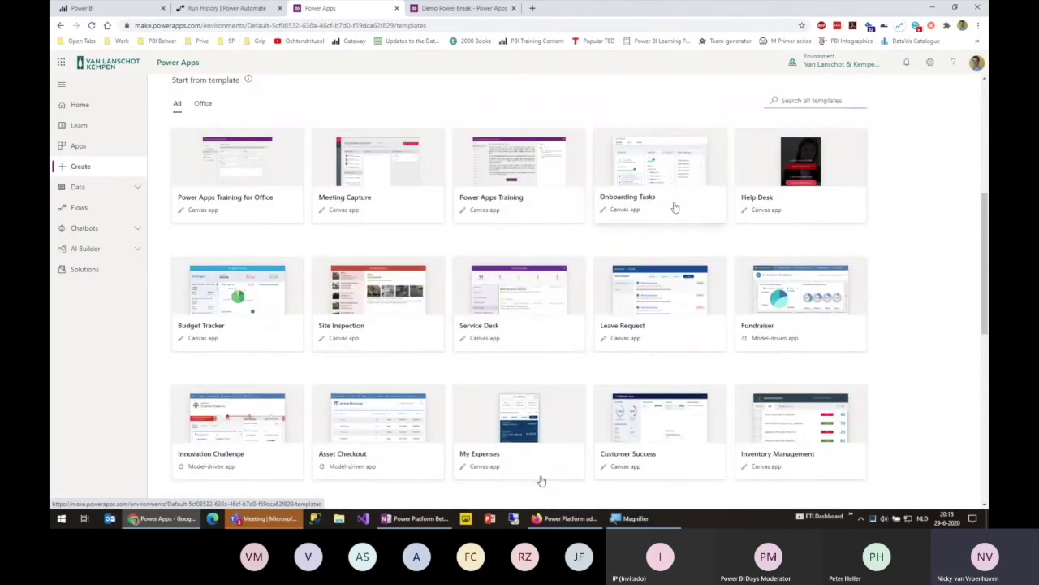
pyautogui.scroll(4, 673, 231)
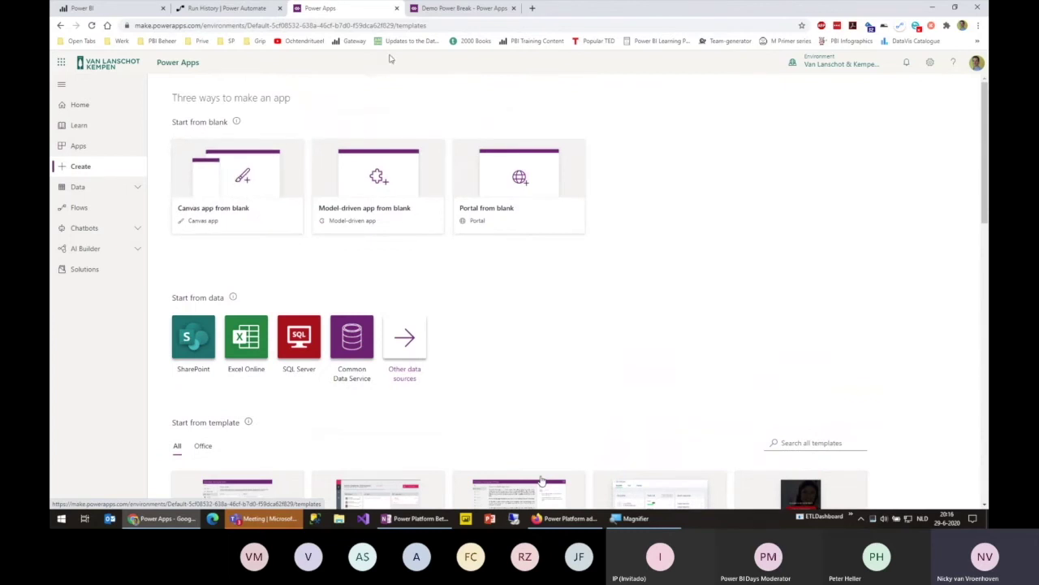
# Switch to the Demo Power Break app's editor and inspect its Name and Score text inputs.
pyautogui.click(470, 10)
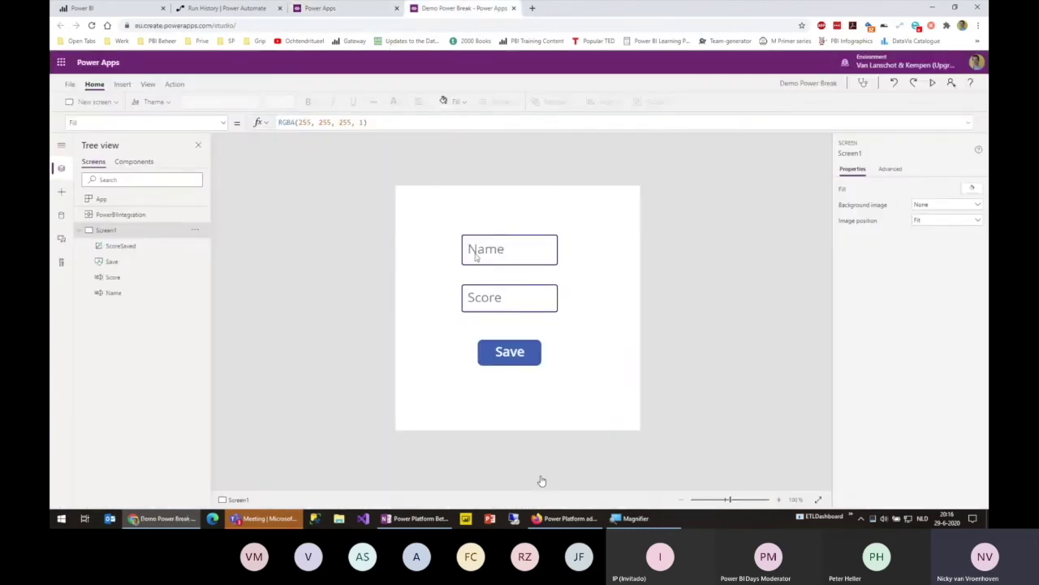
pyautogui.click(513, 250)
pyautogui.click(503, 306)
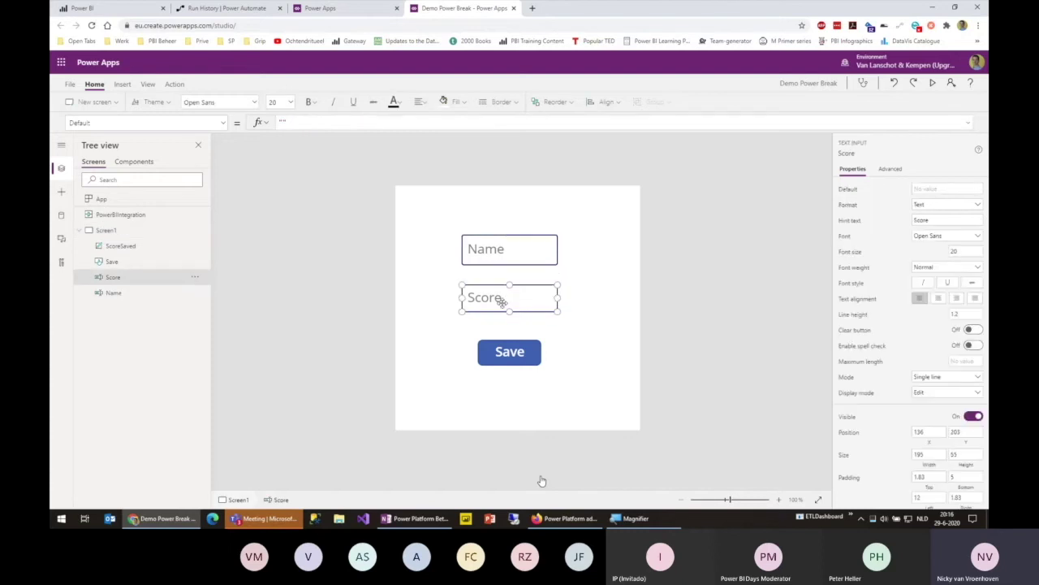
pyautogui.click(501, 249)
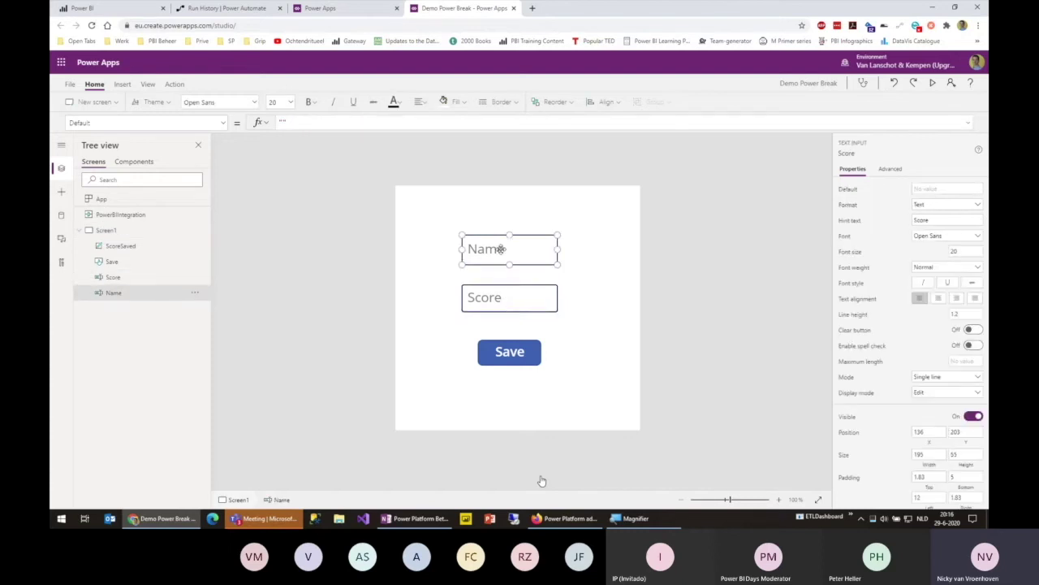
pyautogui.click(490, 299)
# Attach the Demo Power Break flow from Power Automate to the Save button's OnSelect action.
pyautogui.click(501, 355)
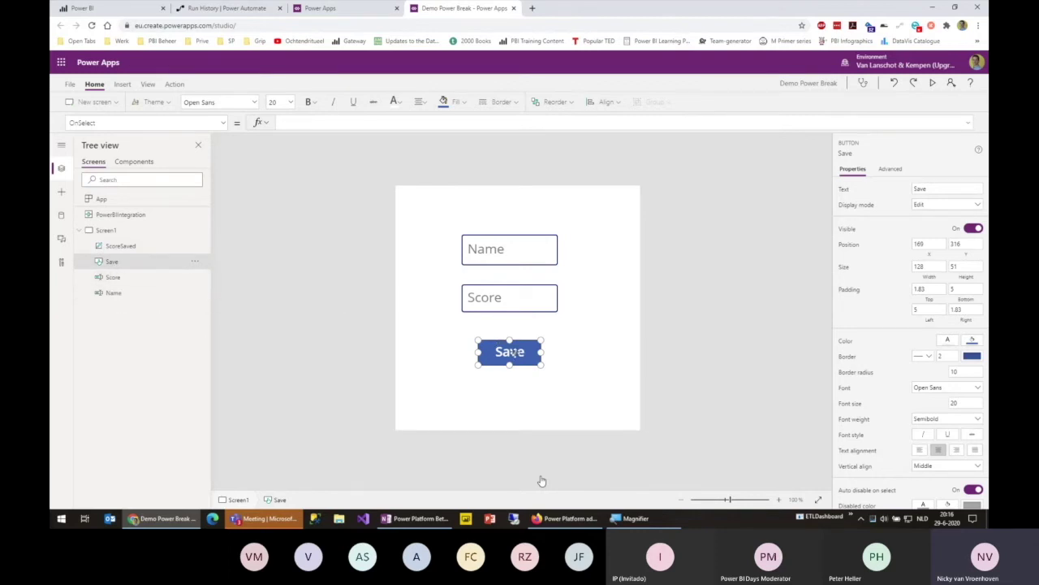
pyautogui.click(176, 85)
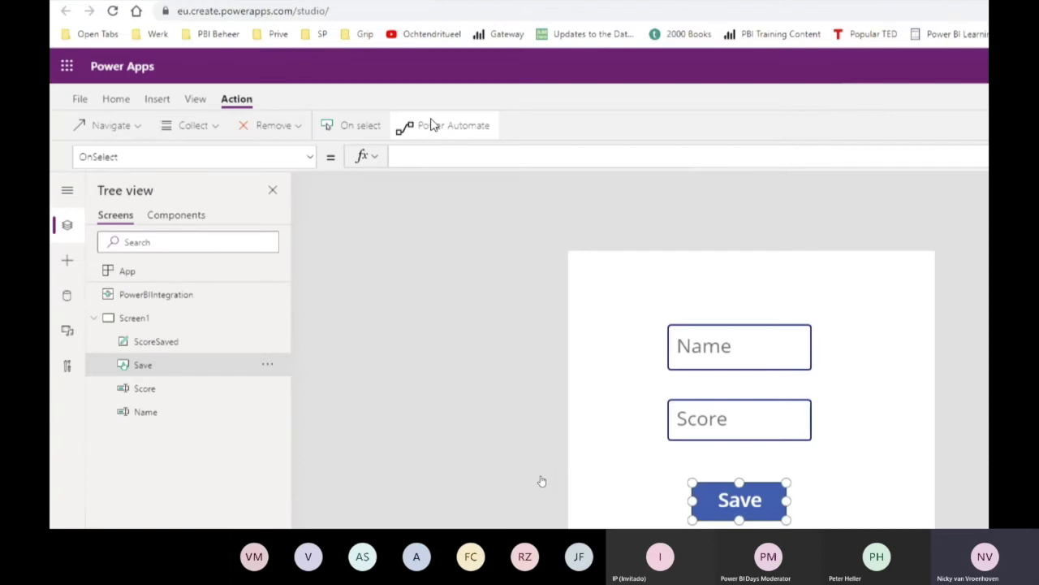
pyautogui.click(431, 124)
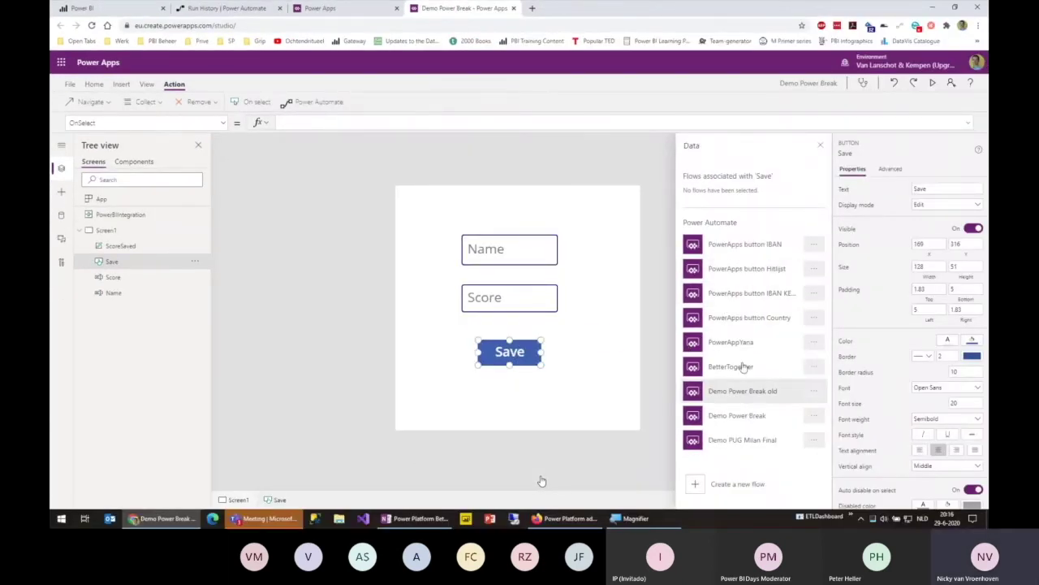
pyautogui.click(740, 418)
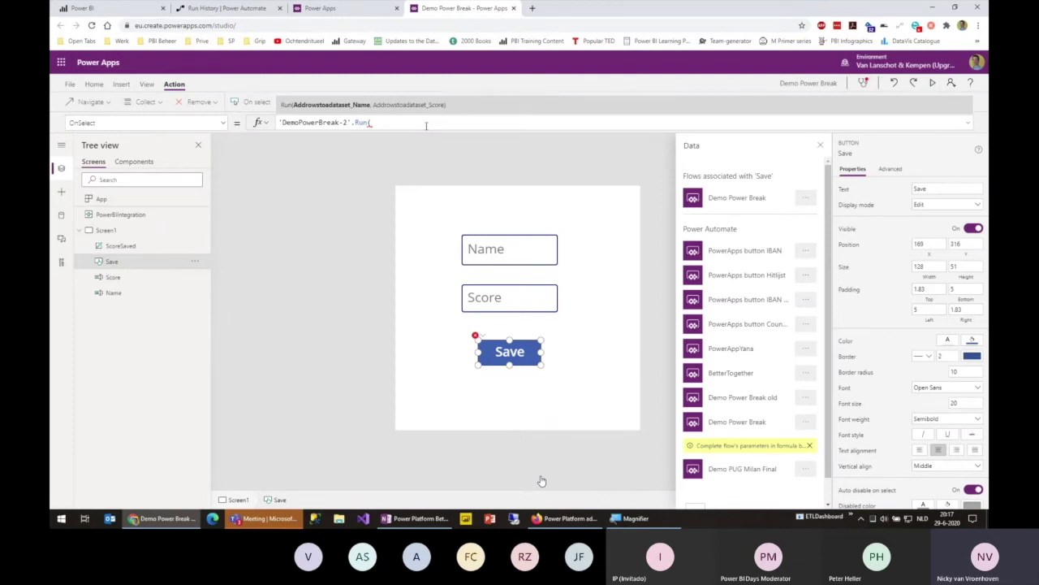
# Complete the flow's Run call with Name.Text and Score.Text as its arguments and a closing parenthesis.
pyautogui.write('Name.te')
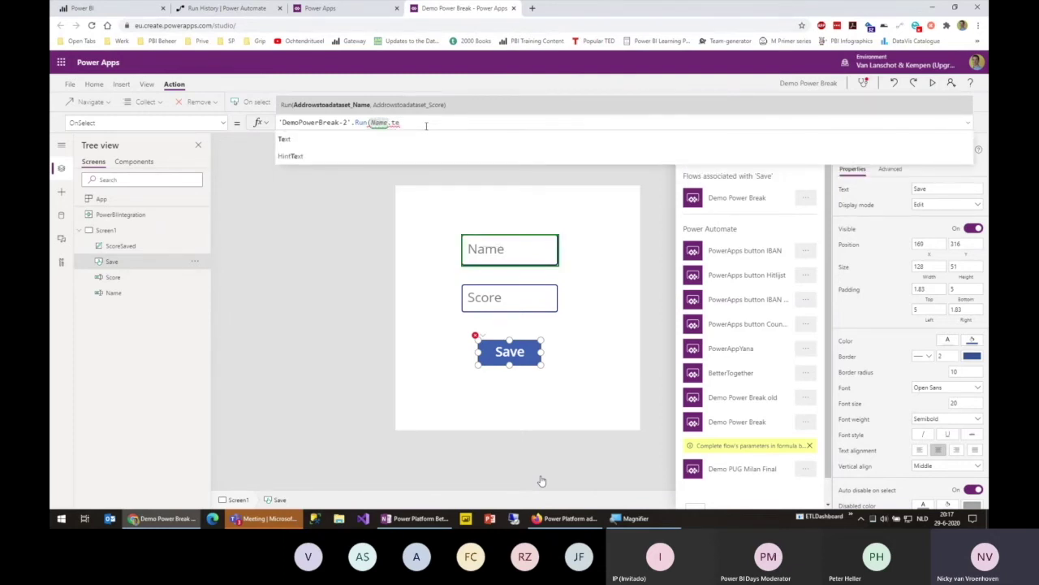
pyautogui.press('Tab')
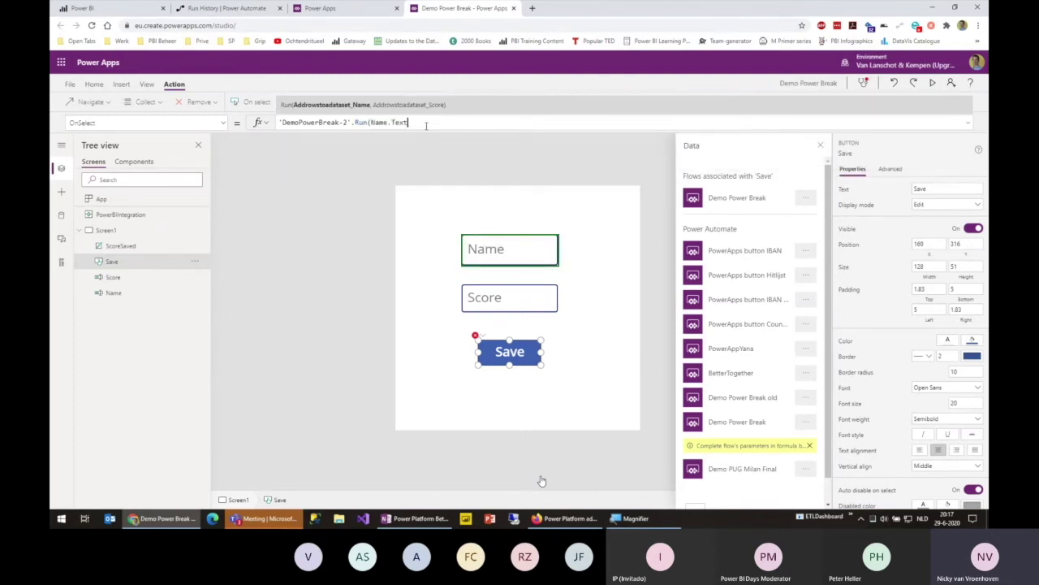
pyautogui.write(', ')
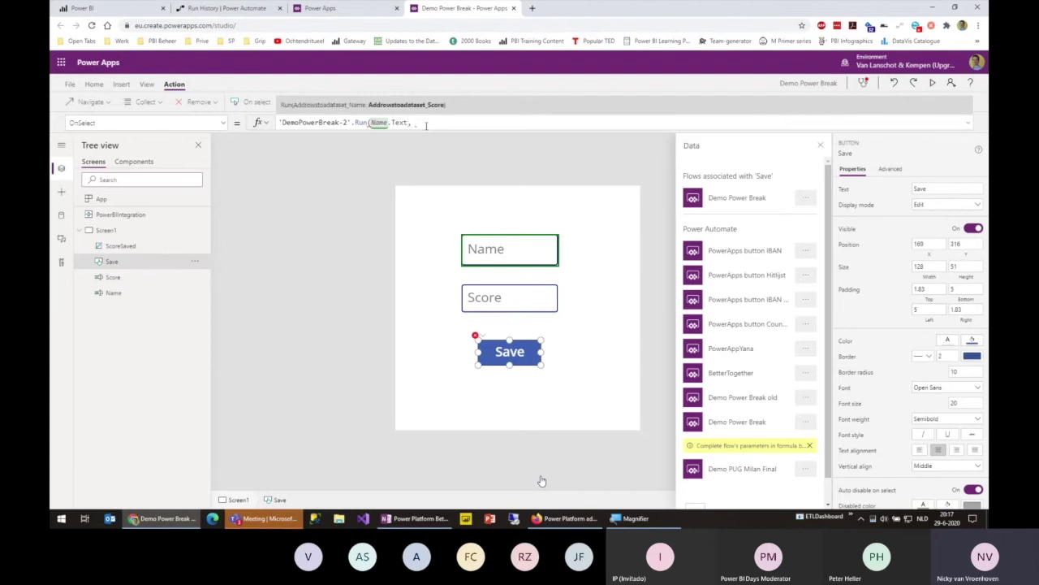
pyautogui.write('Score.te')
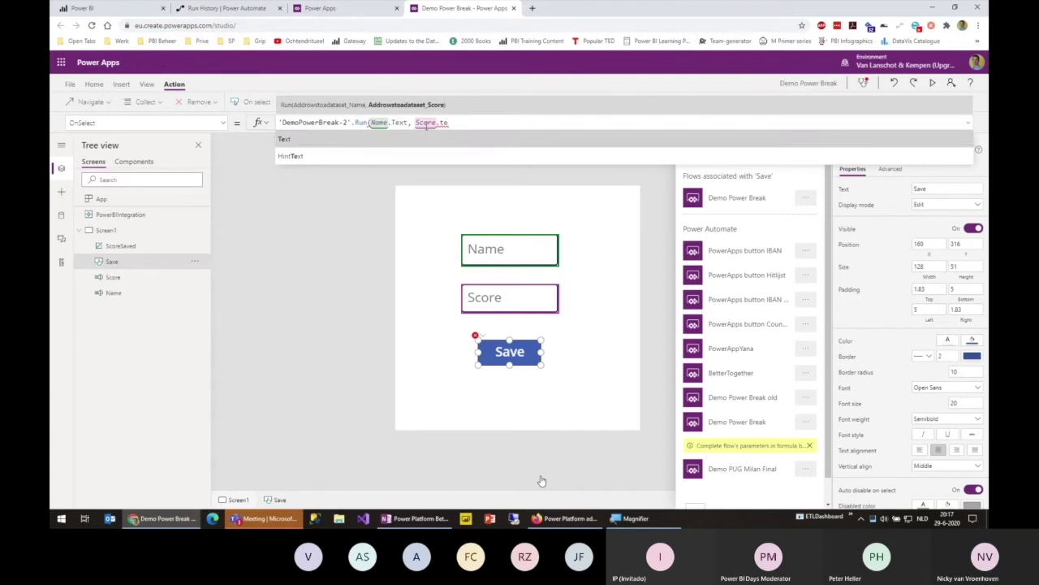
pyautogui.press('Tab')
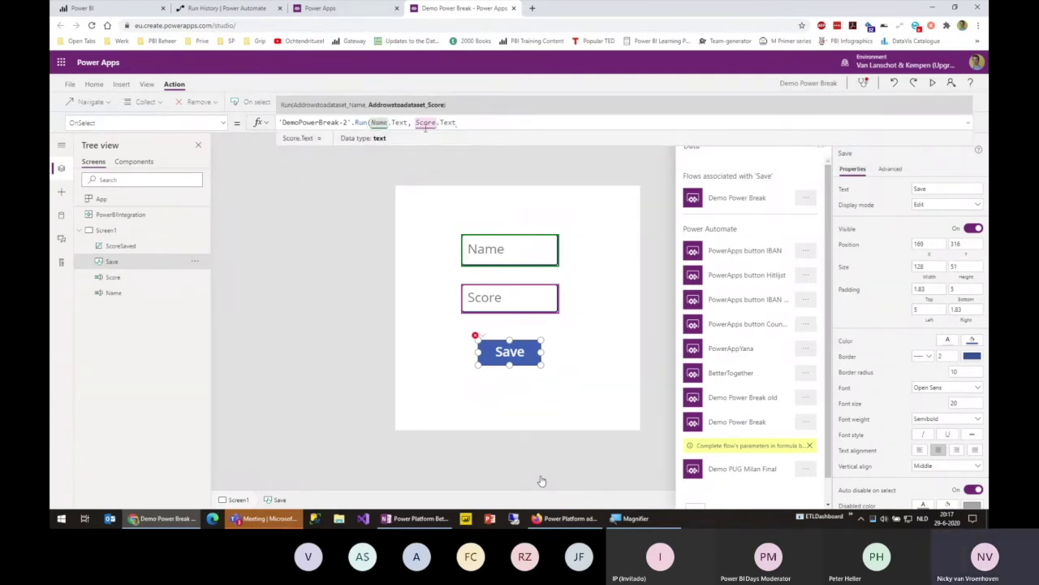
pyautogui.write(')')
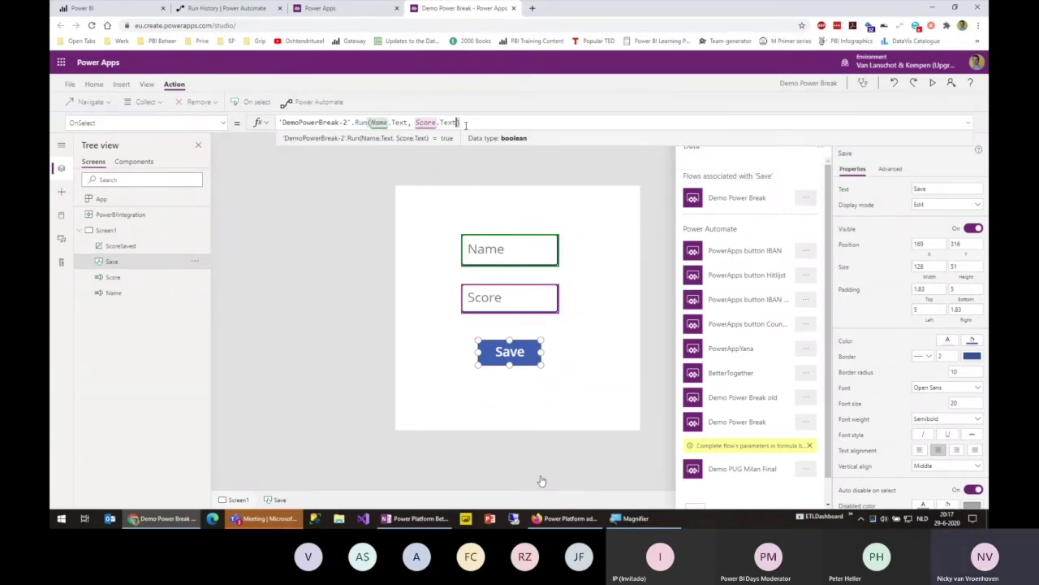
# Wrap Score.Text in the Value function within the Save button's formula so the score is passed as a number.
pyautogui.press('Left')
pyautogui.press('Left')
pyautogui.press('Left')
pyautogui.press('Left')
pyautogui.press('Left')
pyautogui.press('Left')
pyautogui.write('Value(')
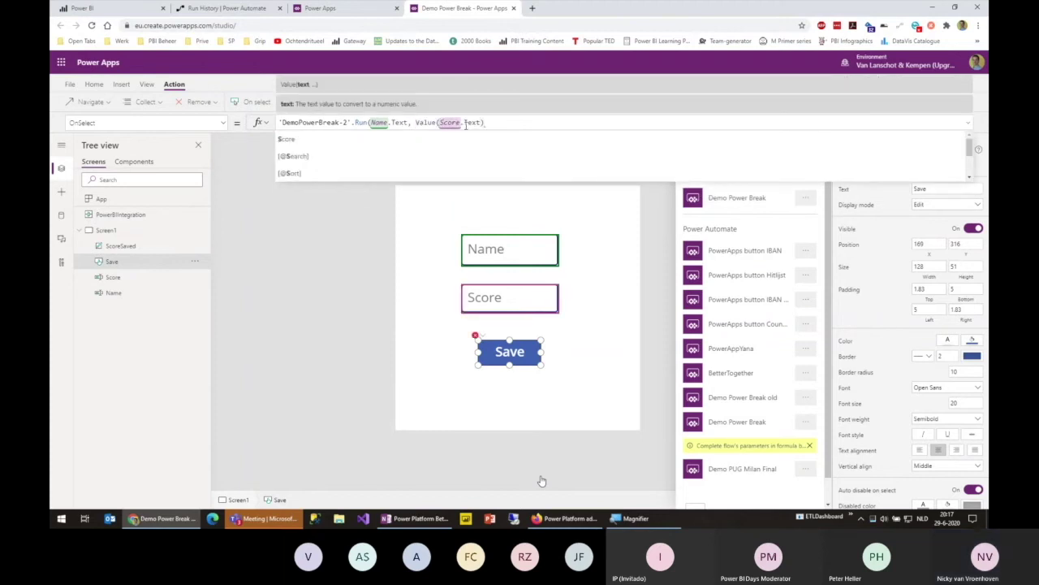
pyautogui.click(484, 123)
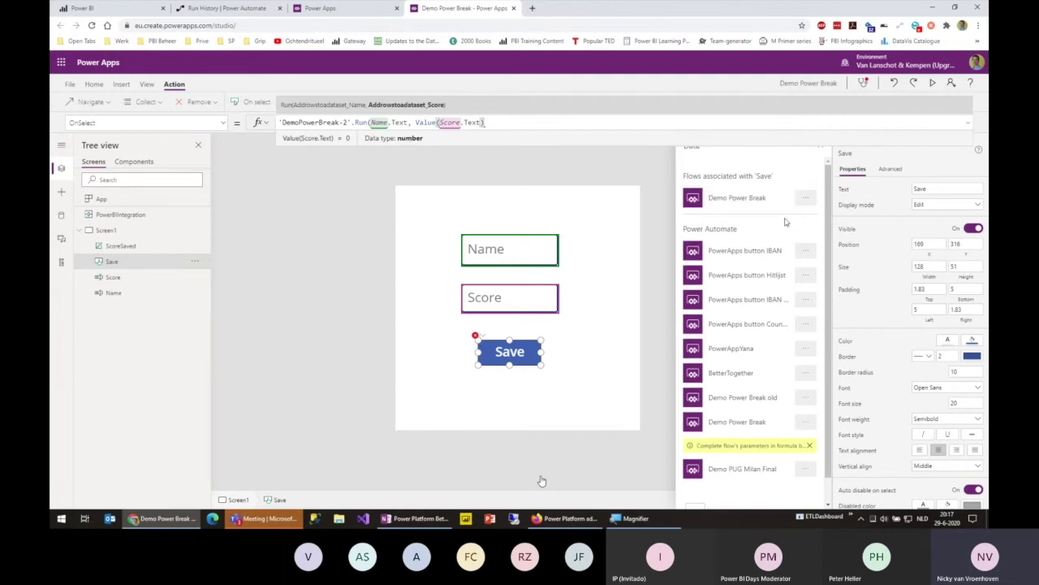
# Finish the Save button's formula with a closing parenthesis and a semicolon, and save the app.
pyautogui.click(821, 149)
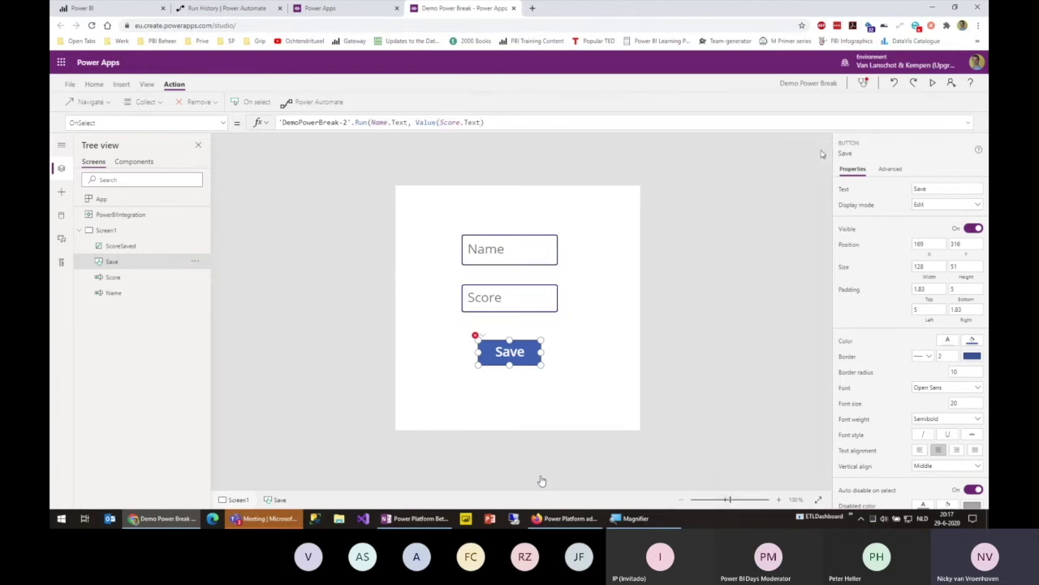
pyautogui.click(520, 122)
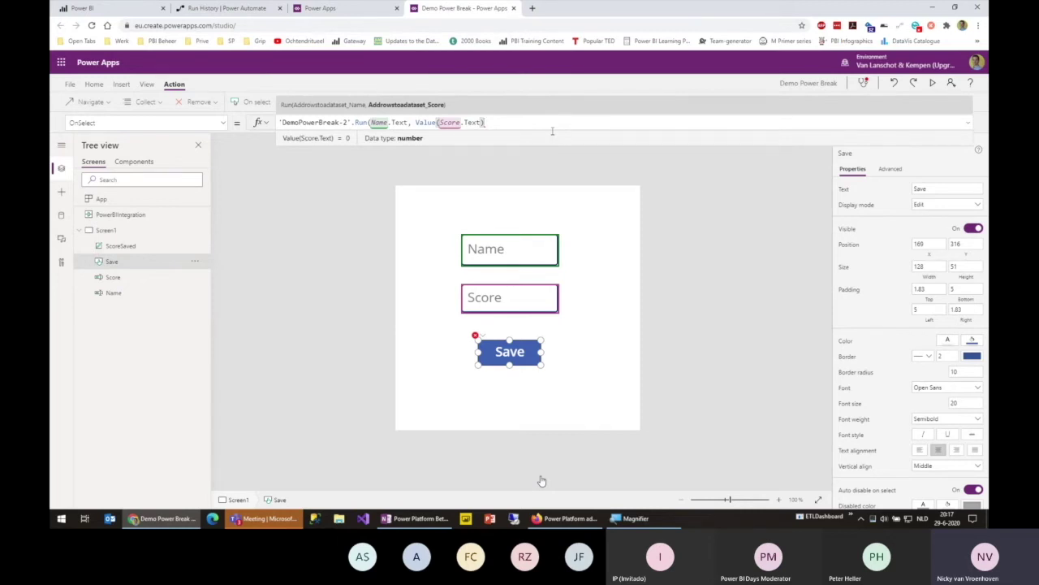
pyautogui.write(')')
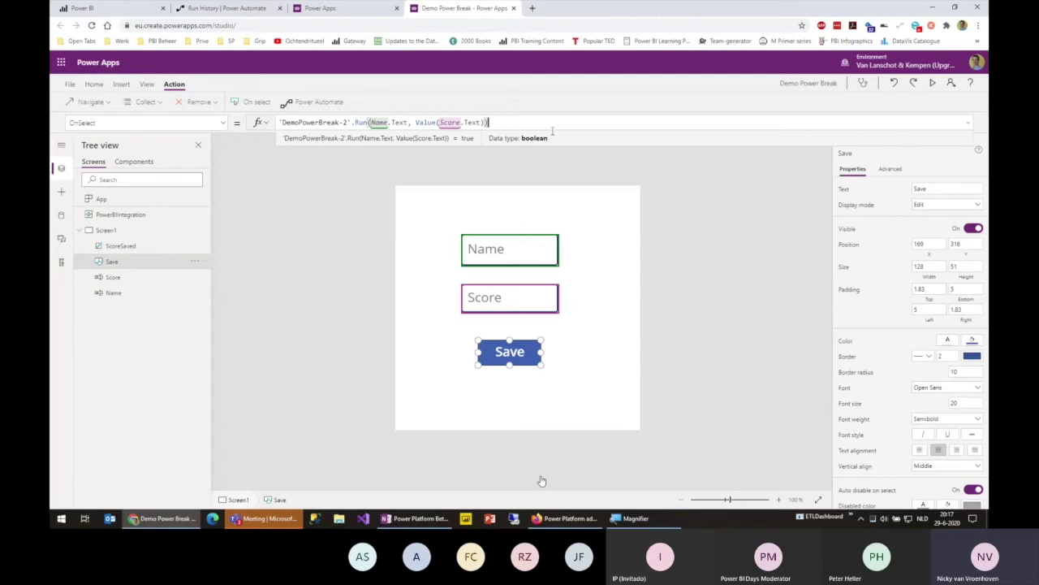
pyautogui.write(';')
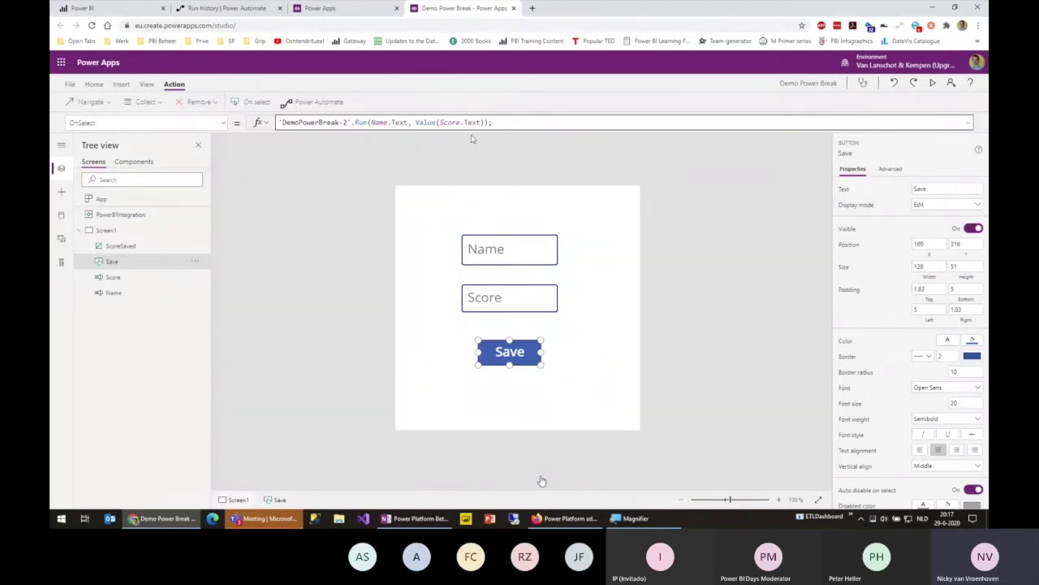
pyautogui.click(70, 84)
pyautogui.click(171, 233)
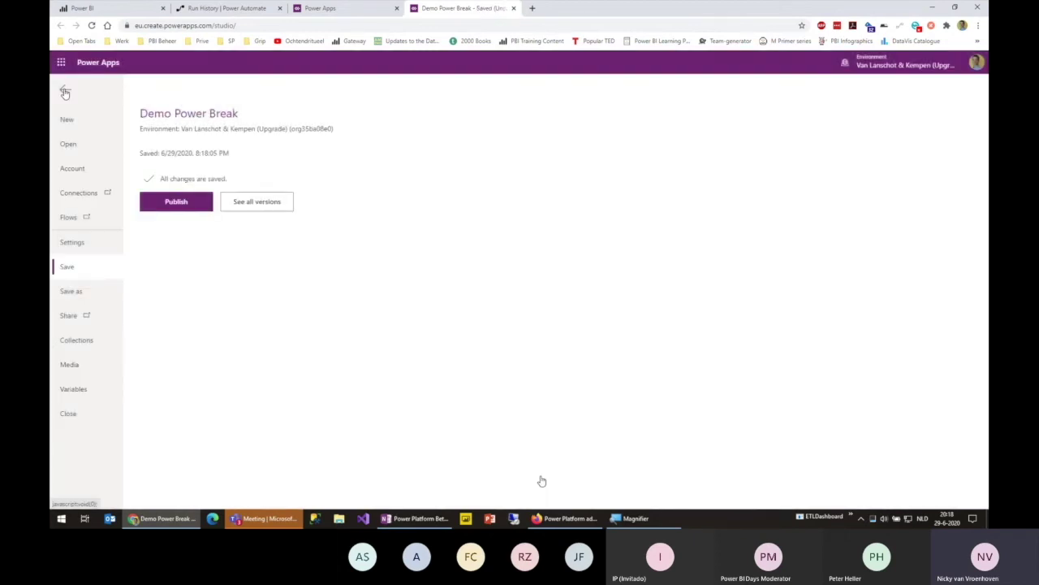
# Preview the app and save an entry with a person's first name and a score of 5.
pyautogui.click(65, 91)
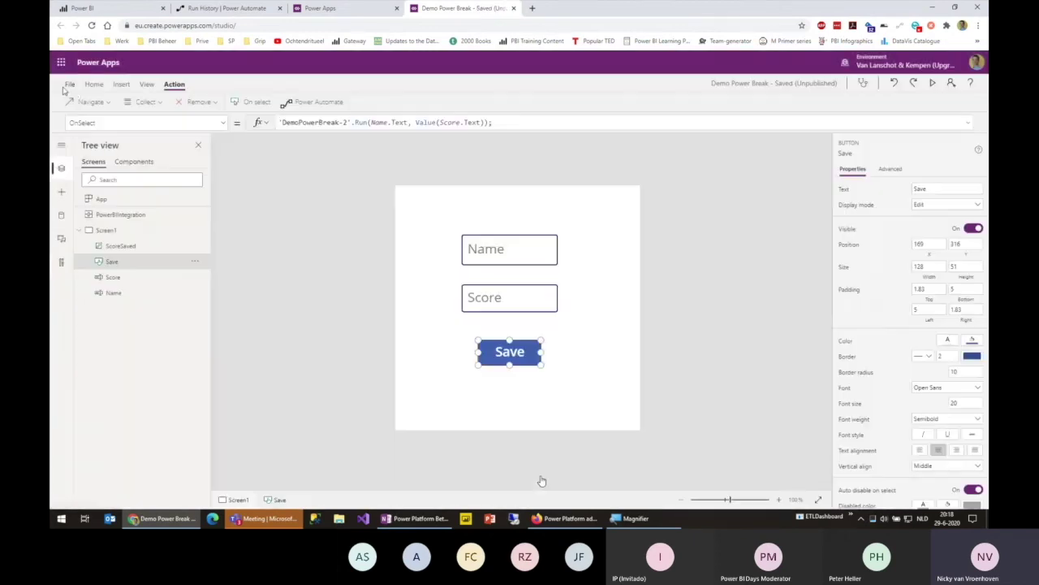
pyautogui.click(933, 82)
pyautogui.write('Nicky')
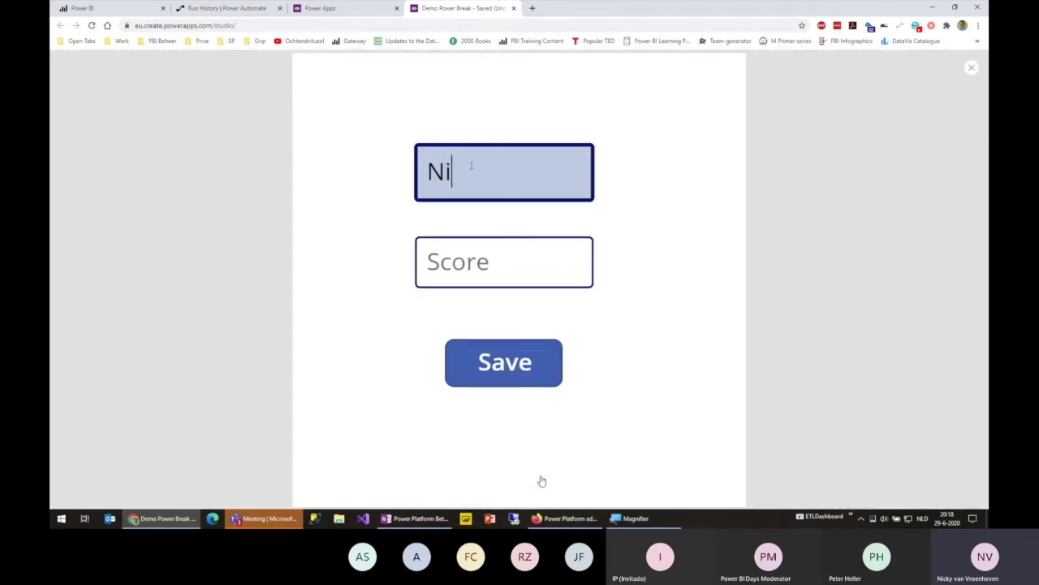
pyautogui.click(504, 252)
pyautogui.write('5')
pyautogui.click(500, 372)
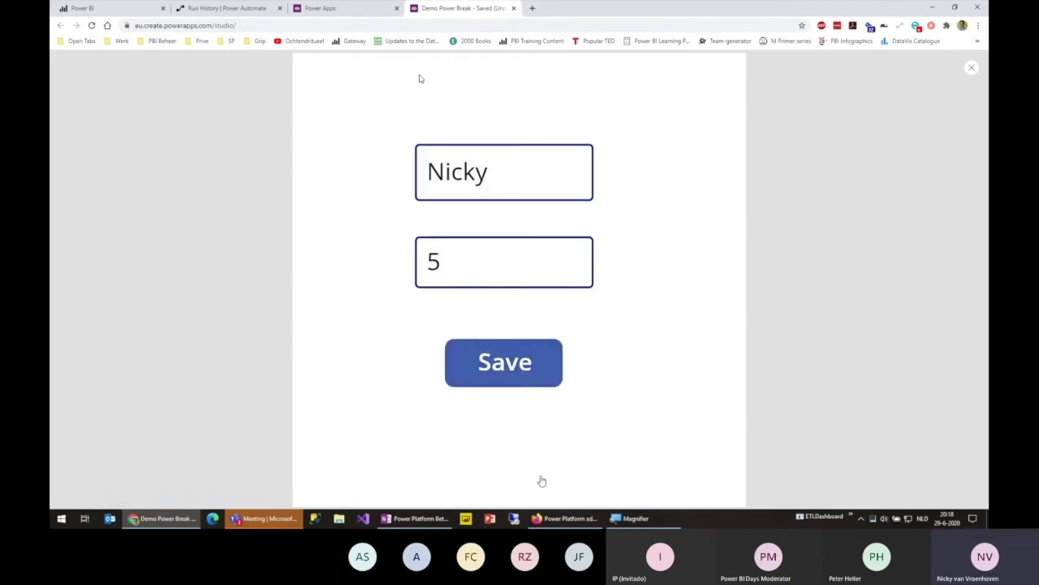
pyautogui.hotkey('ctrl', 'shift', 'b')
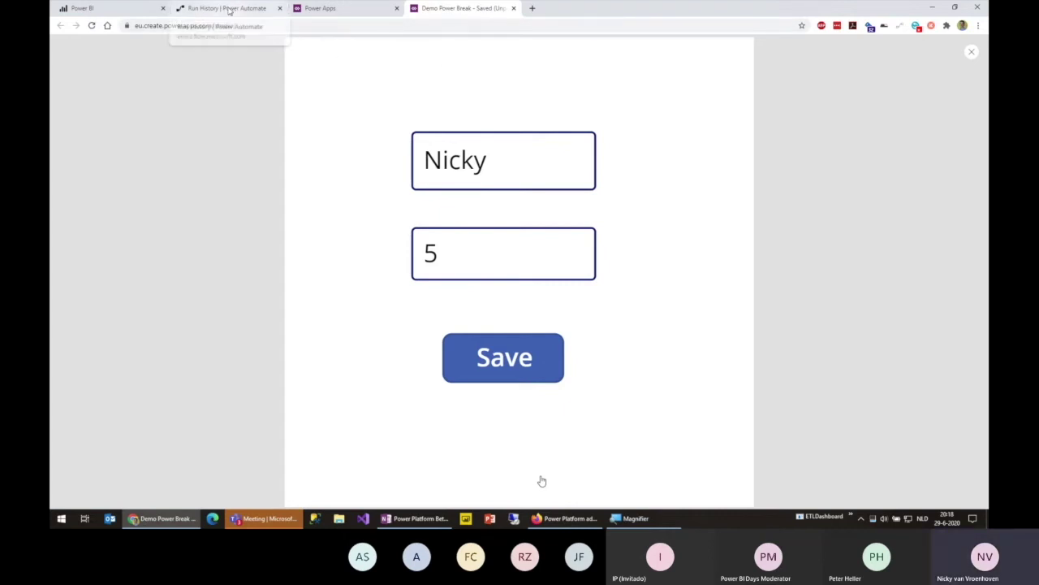
# Switch to the Power BI report, refresh it and examine the newly added row in the Name, Score and Date table.
pyautogui.click(134, 9)
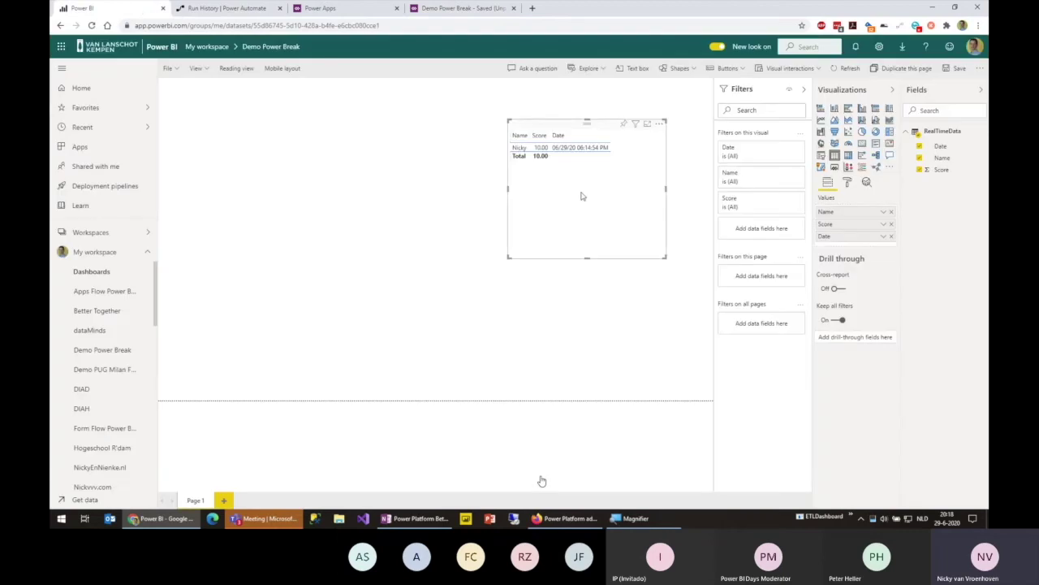
pyautogui.click(849, 69)
pyautogui.click(546, 157)
pyautogui.press('super+plus')
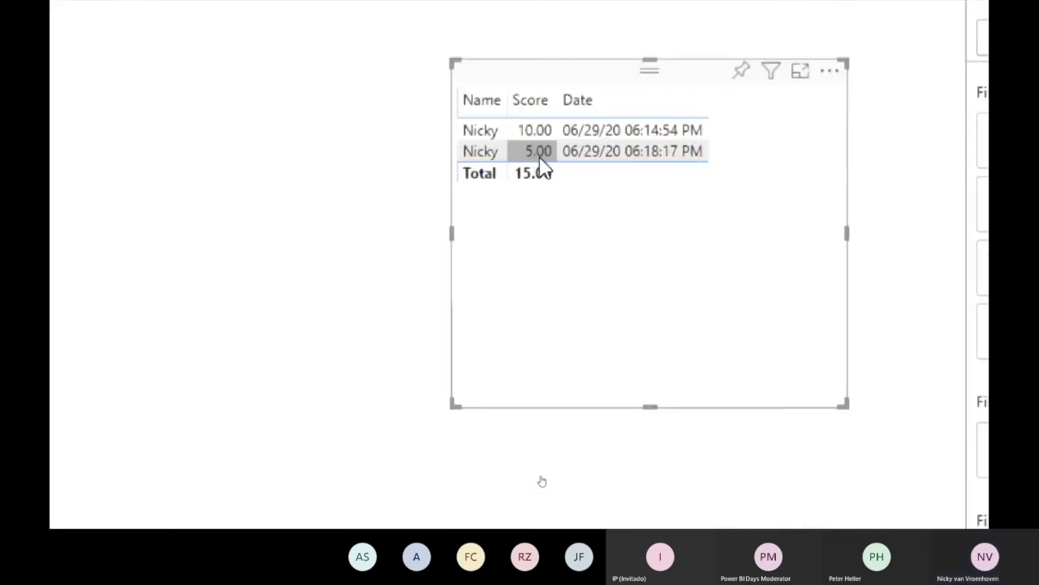
pyautogui.click(585, 157)
pyautogui.click(673, 163)
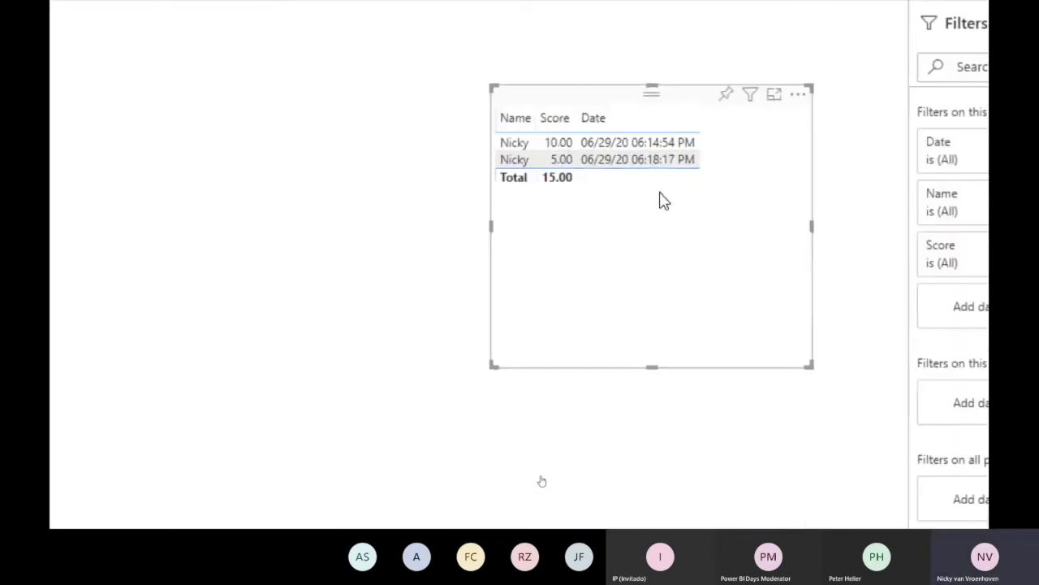
pyautogui.press('super+minus')
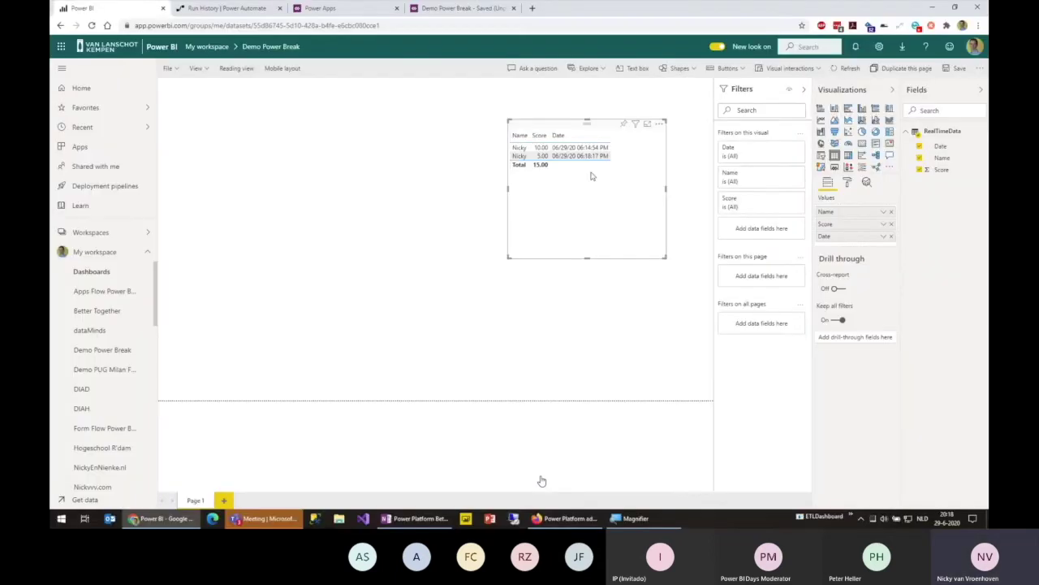
# Return to the Power Apps preview and replace the Name field's text with another person's first name.
pyautogui.click(467, 10)
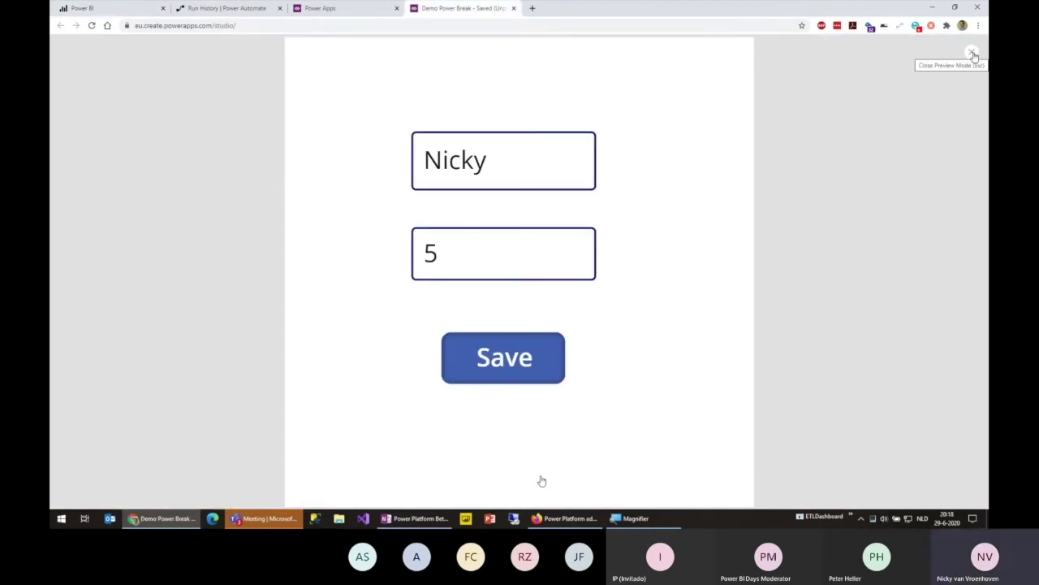
pyautogui.click(537, 161)
pyautogui.click(512, 255)
pyautogui.hotkey('shift', 'Tab')
pyautogui.press('Tab')
pyautogui.hotkey('shift', 'Tab')
pyautogui.press('Tab')
pyautogui.hotkey('shift', 'Tab')
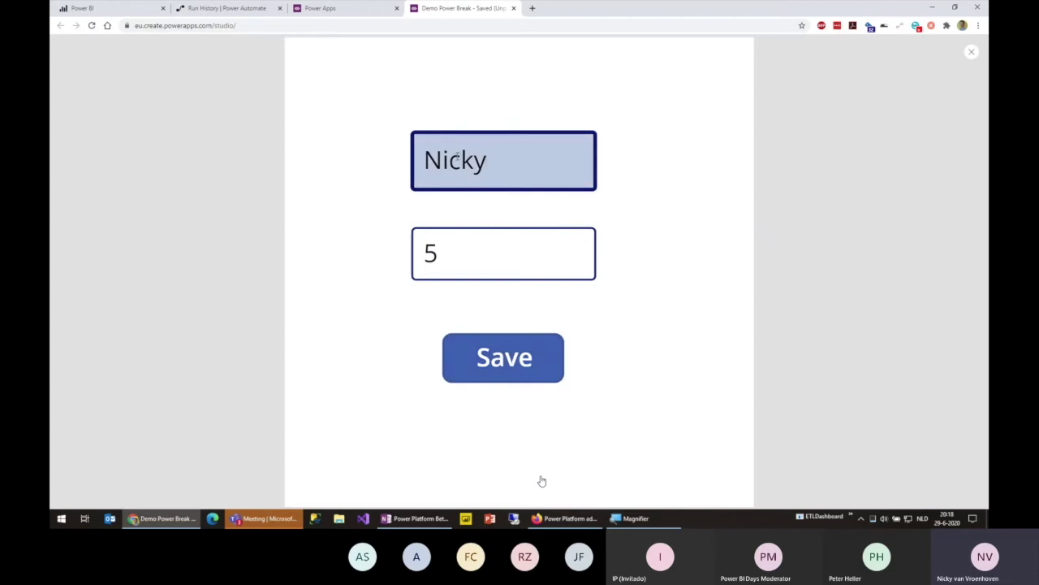
pyautogui.press('Tab')
pyautogui.hotkey('shift', 'Tab')
pyautogui.hotkey('ctrl', 'a')
pyautogui.press('Tab')
pyautogui.hotkey('shift', 'Tab')
pyautogui.hotkey('ctrl', 'a')
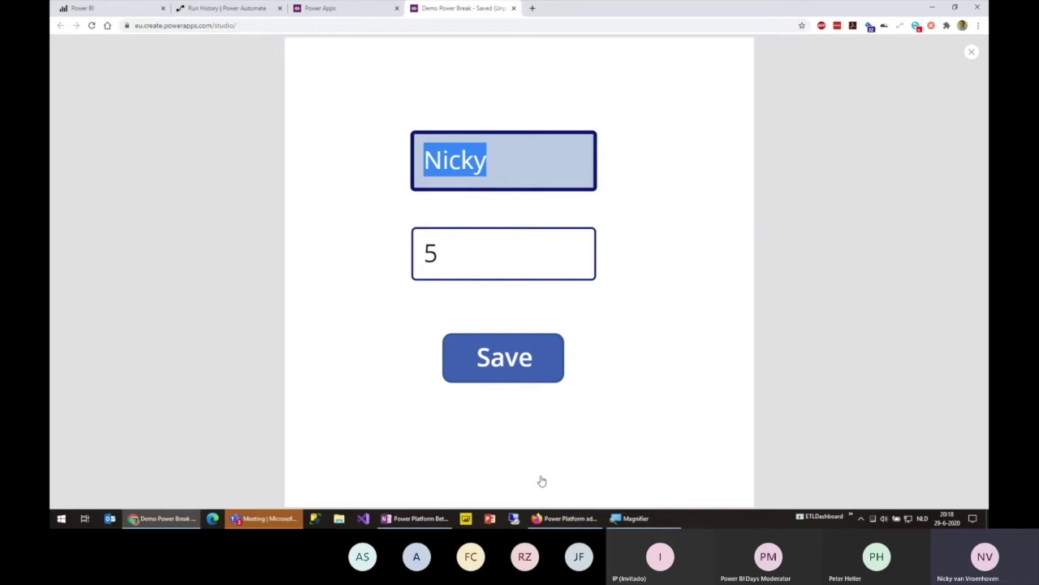
pyautogui.write('Kathrin')
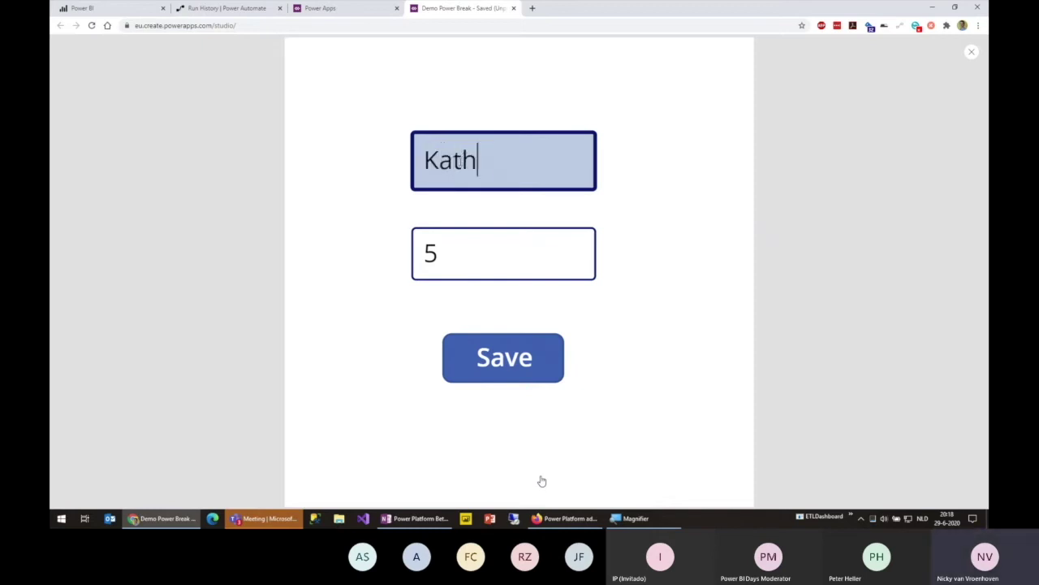
# Set the score to 10, save the entry and close the app preview.
pyautogui.click(472, 252)
pyautogui.hotkey('ctrl', 'a')
pyautogui.write('10')
pyautogui.click(520, 360)
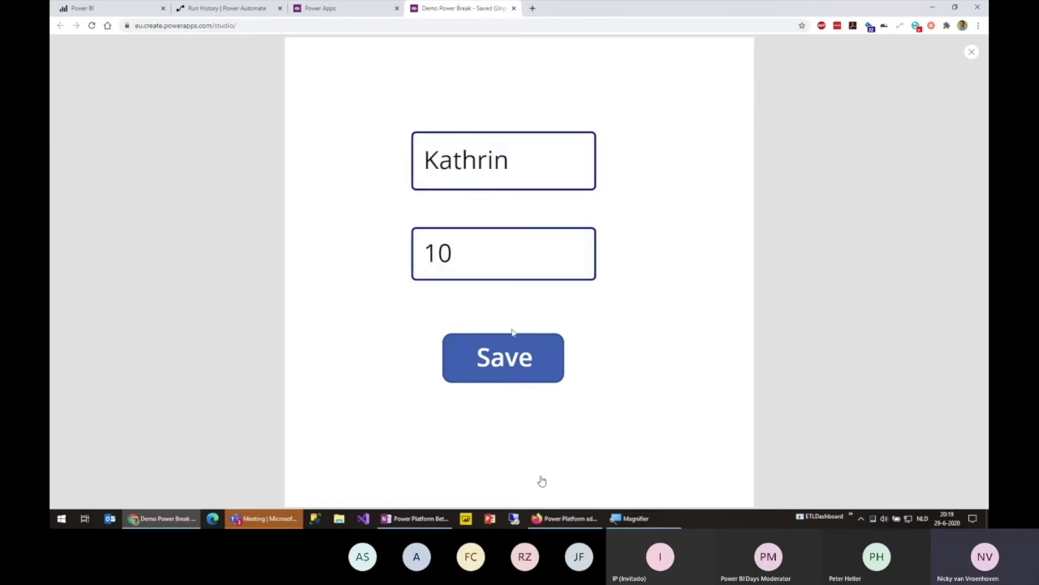
pyautogui.click(971, 52)
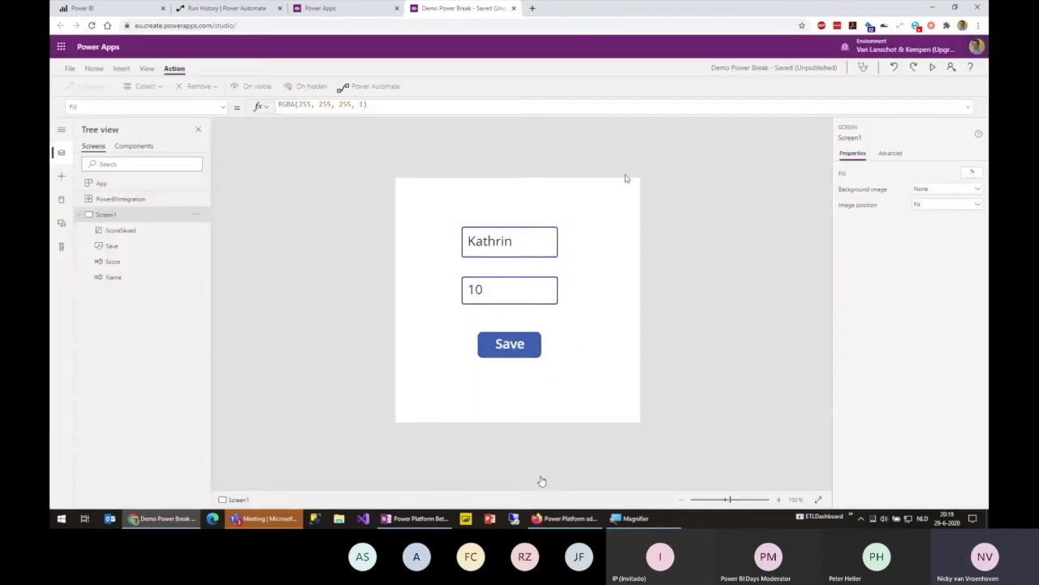
# Add Reset(Name); on a new line below the flow's Run call in the Save button's OnSelect formula.
pyautogui.click(507, 352)
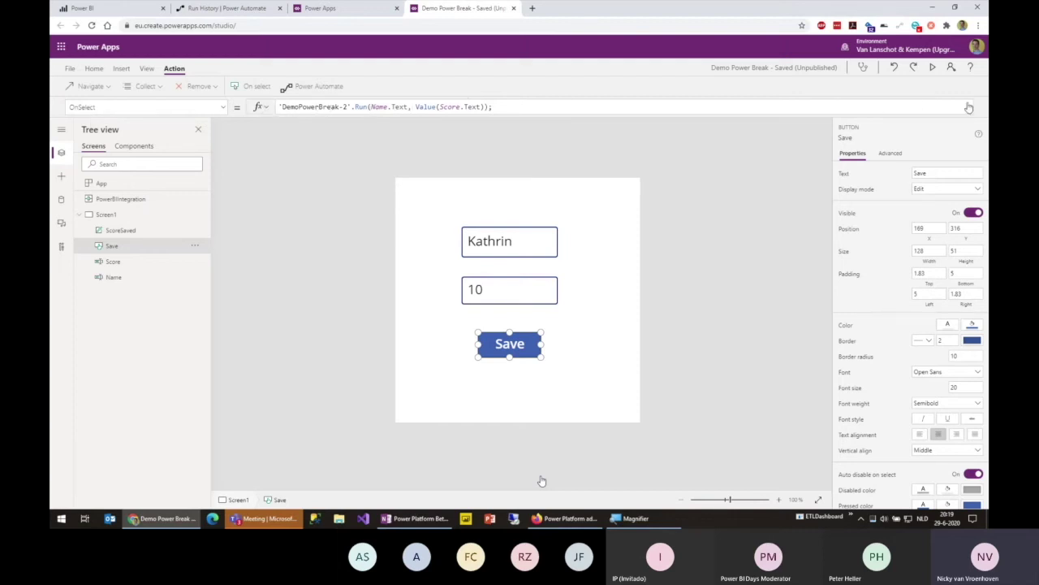
pyautogui.click(968, 106)
pyautogui.click(541, 111)
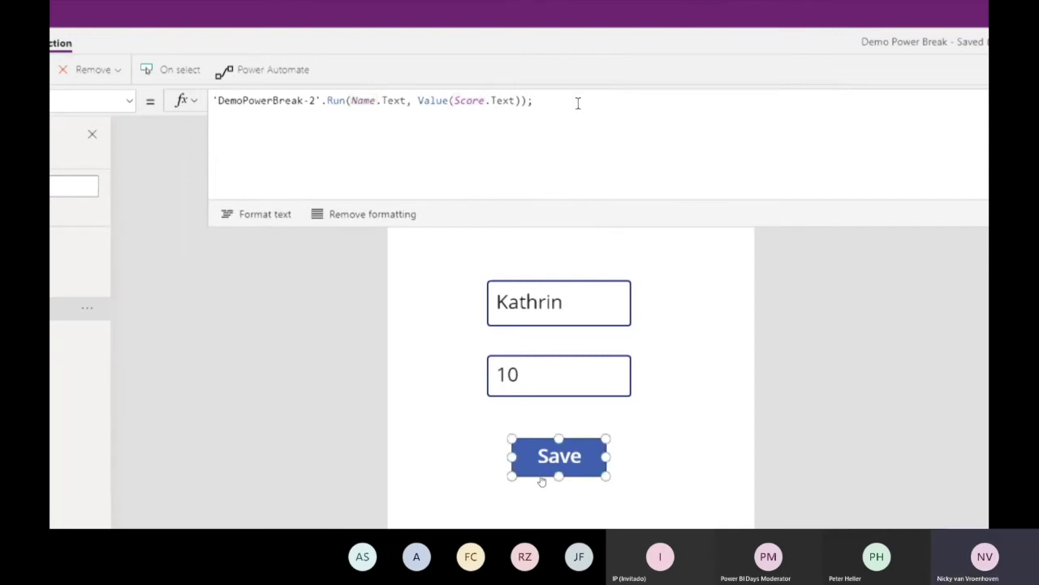
pyautogui.hotkey('shift', 'Return')
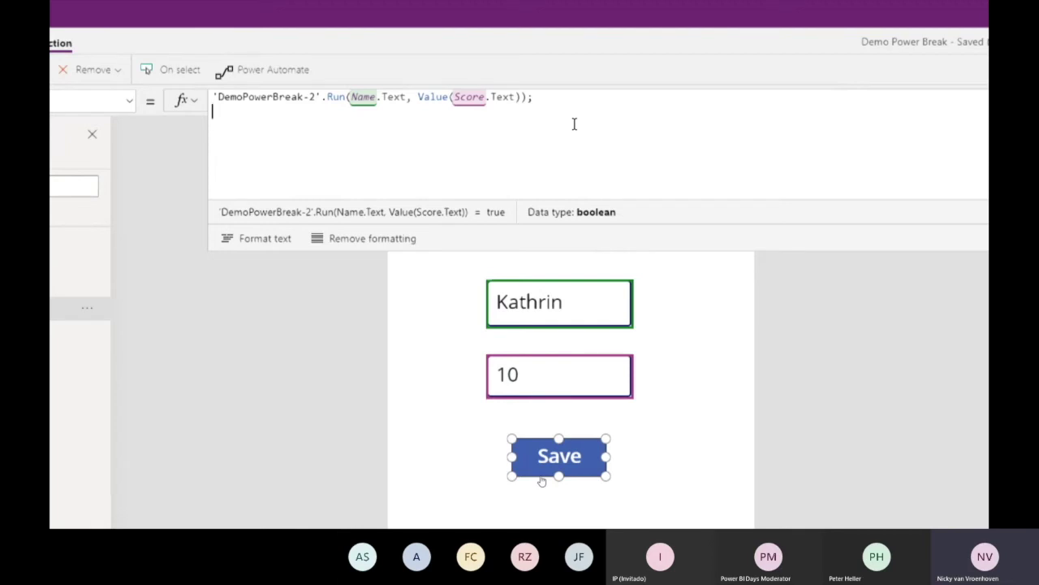
pyautogui.write('eset')
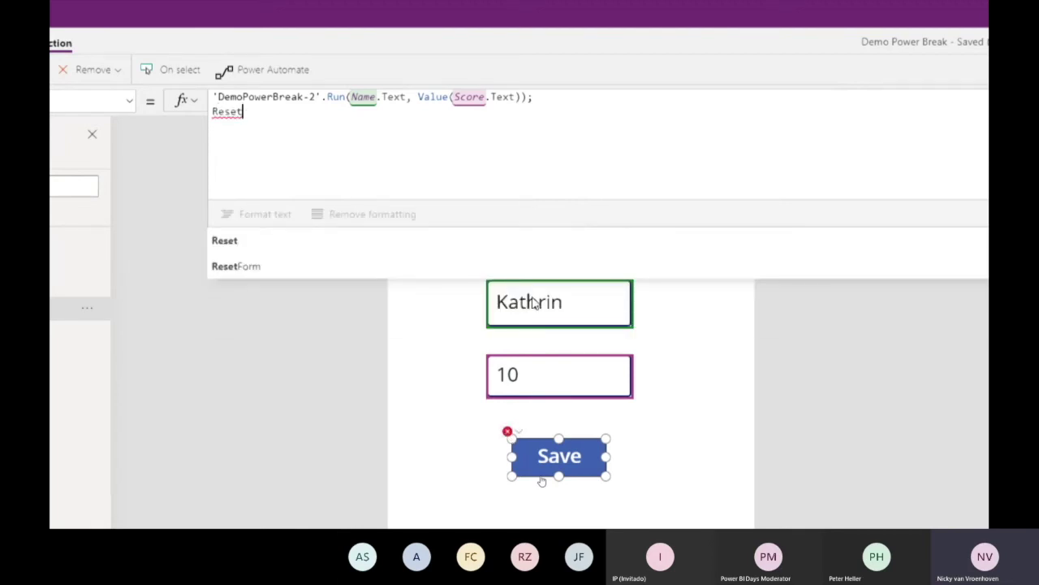
pyautogui.click(245, 250)
pyautogui.write('Name)')
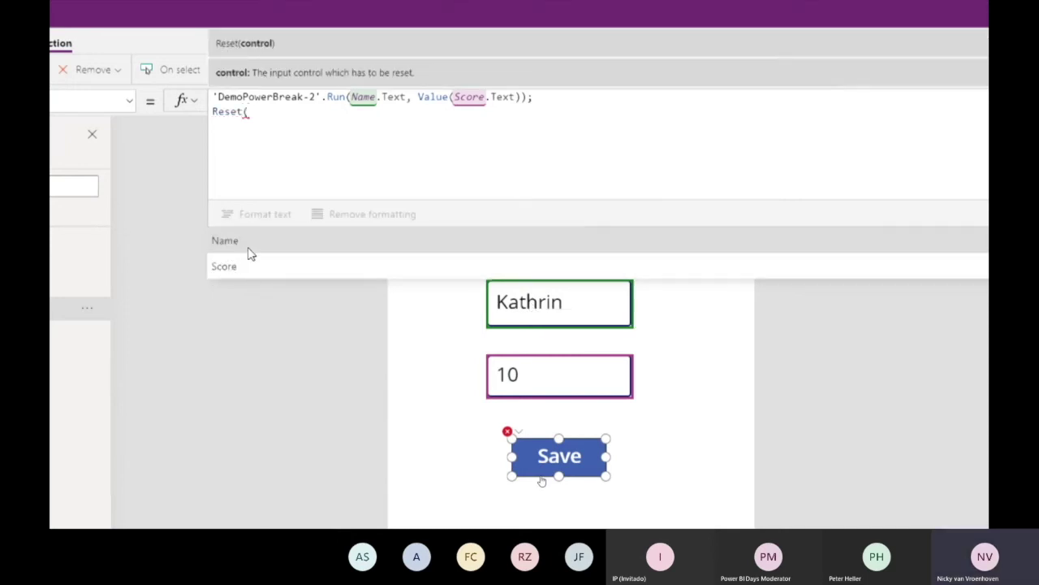
pyautogui.write(';')
# Add Reset(Score); as a third line of the Save button's formula and collapse the formula bar.
pyautogui.hotkey('shift', 'Return')
pyautogui.write('Reset')
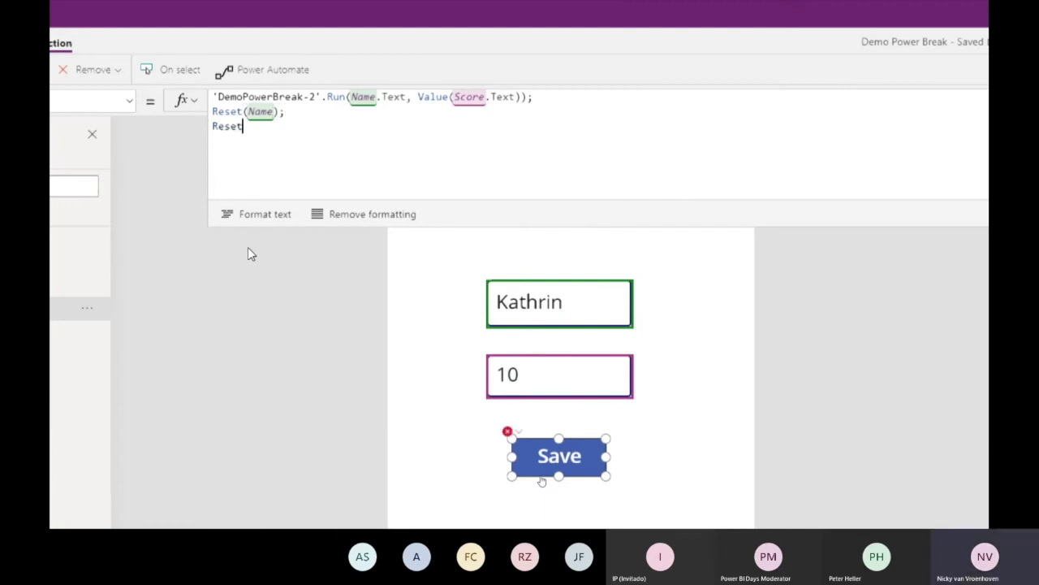
pyautogui.write('(Score);')
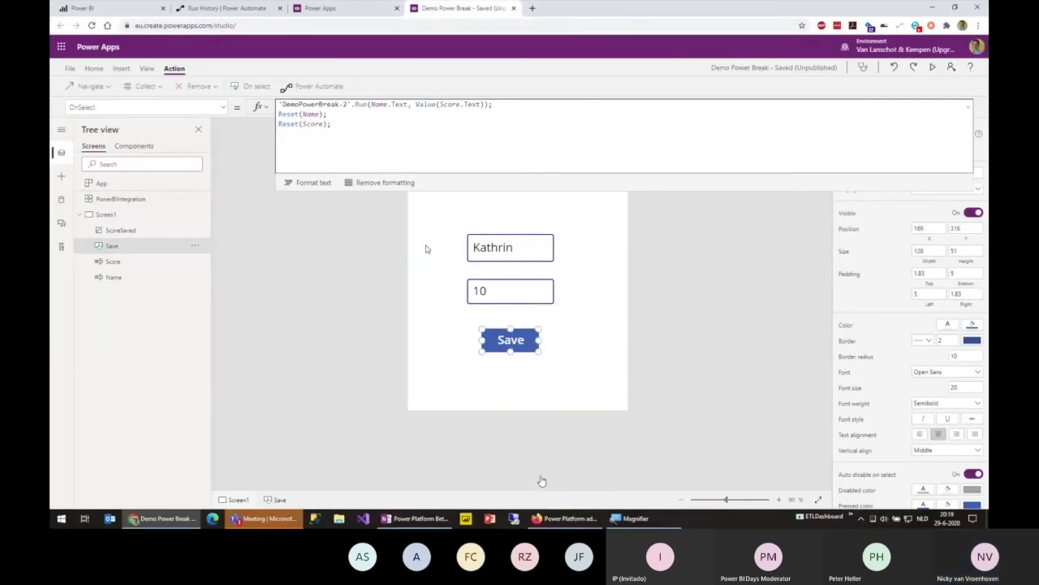
pyautogui.hotkey('ctrl', '+')
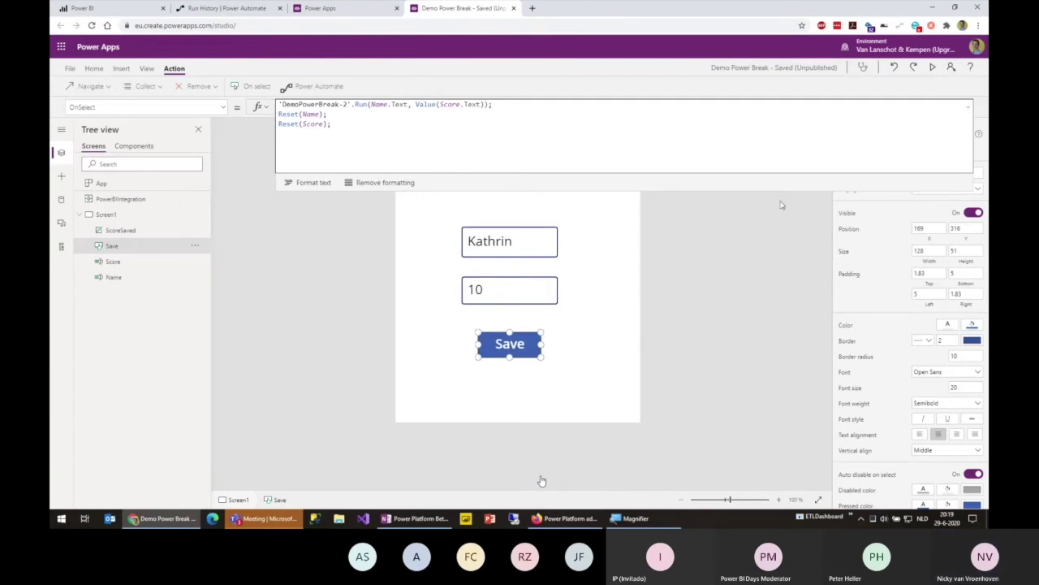
pyautogui.click(751, 240)
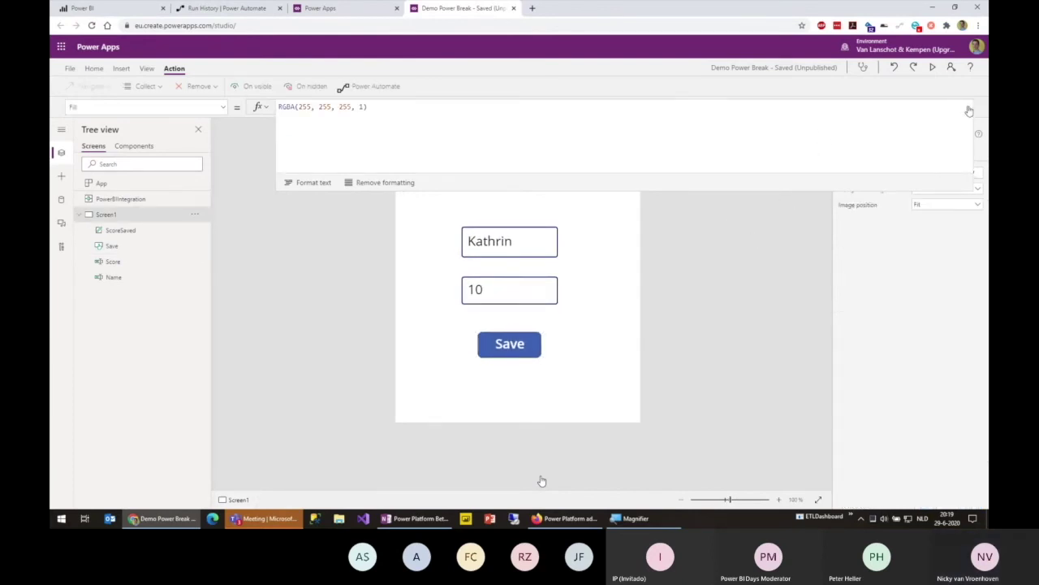
pyautogui.click(968, 108)
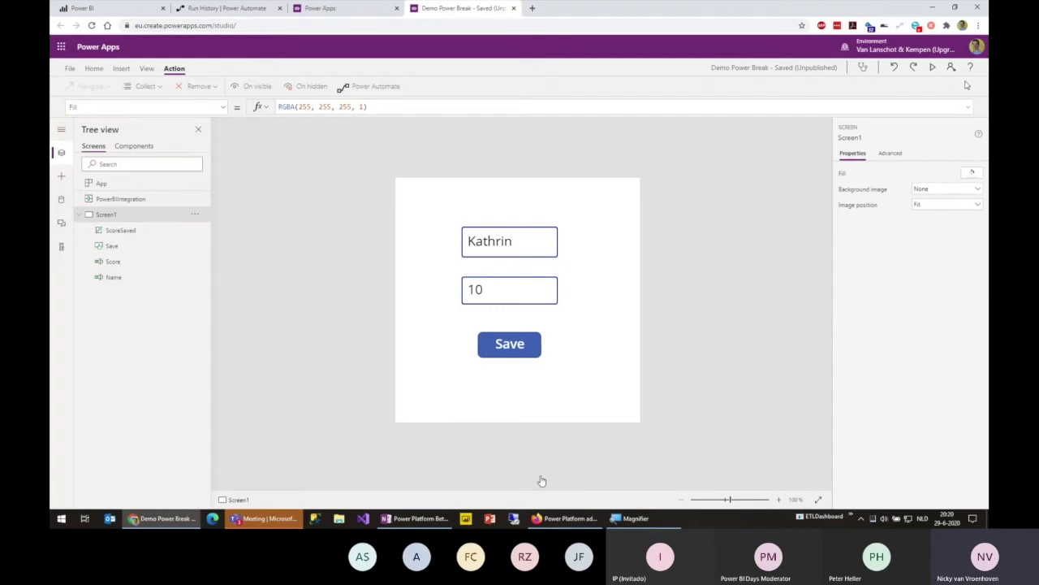
# Preview the app, replace the name with a different first name, set the score to 6 and save the entry.
pyautogui.click(932, 68)
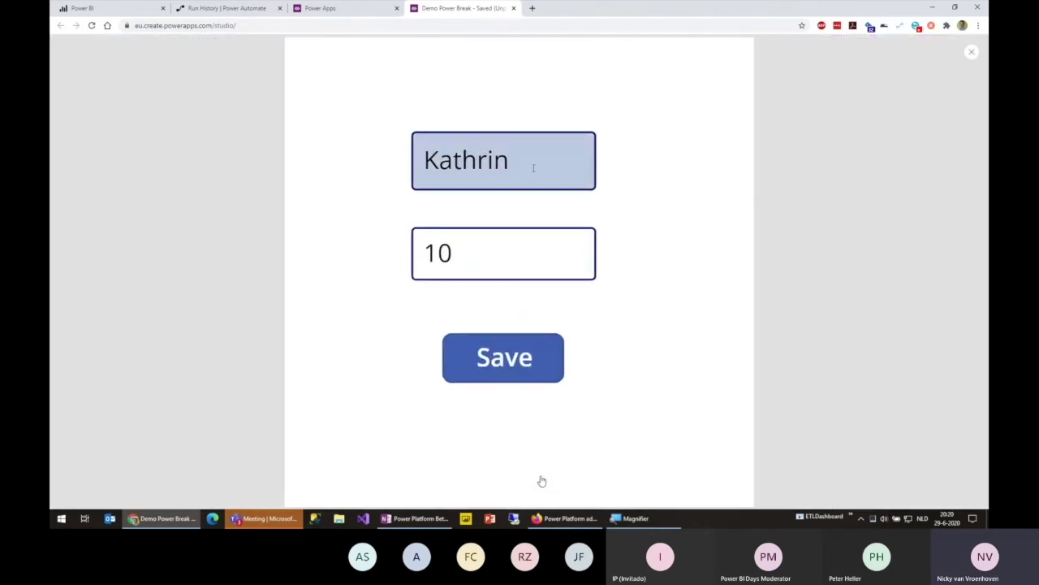
pyautogui.click(479, 169)
pyautogui.keyDown('shift'); pyautogui.click(497, 169); pyautogui.keyUp('shift')
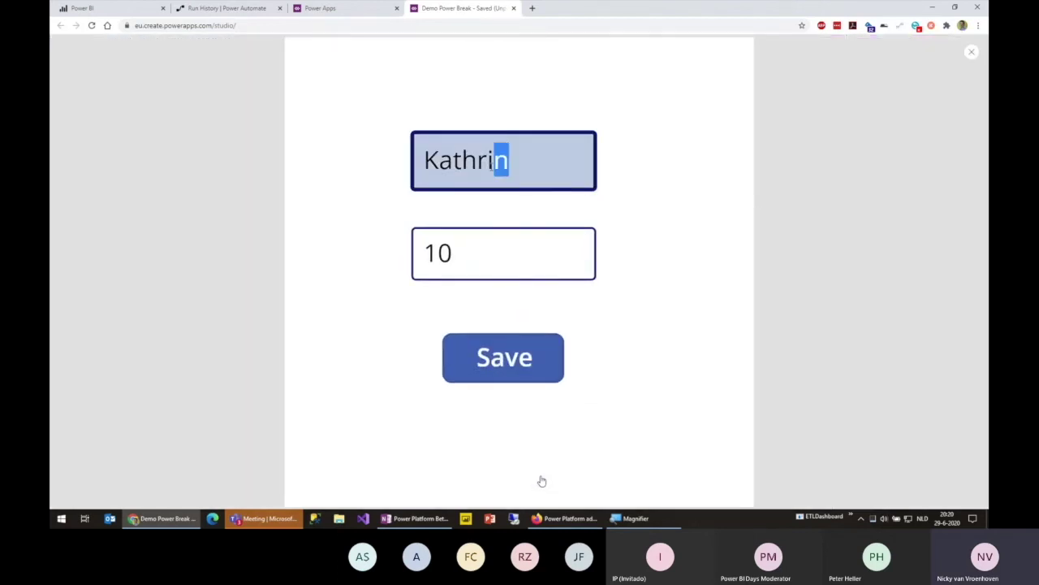
pyautogui.press('BackSpace')
pyautogui.hotkey('ctrl', 'BackSpace')
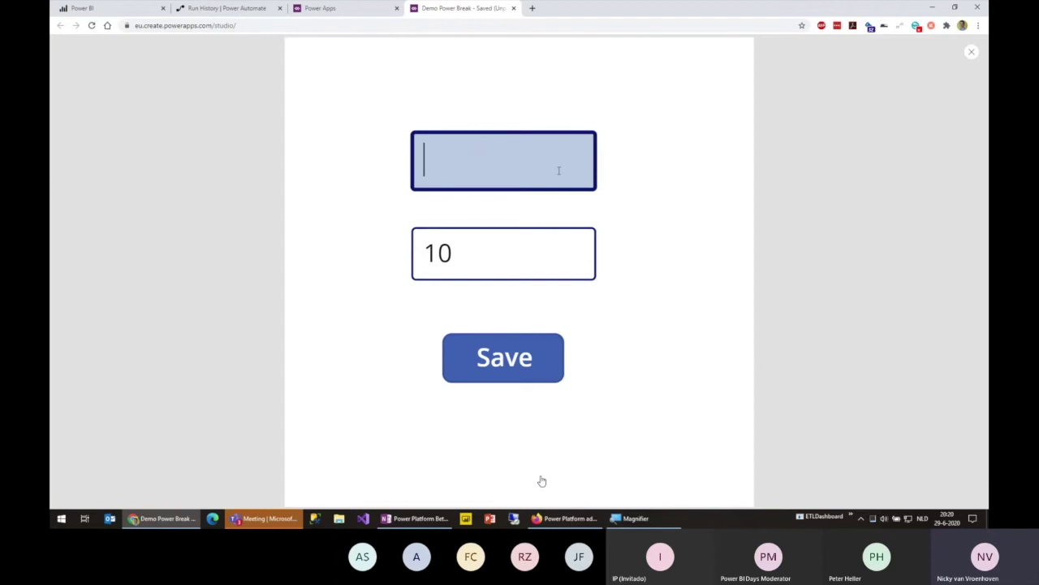
pyautogui.write('Nicky')
pyautogui.press('Tab')
pyautogui.write('5')
pyautogui.press('BackSpace')
pyautogui.write('6')
pyautogui.click(527, 354)
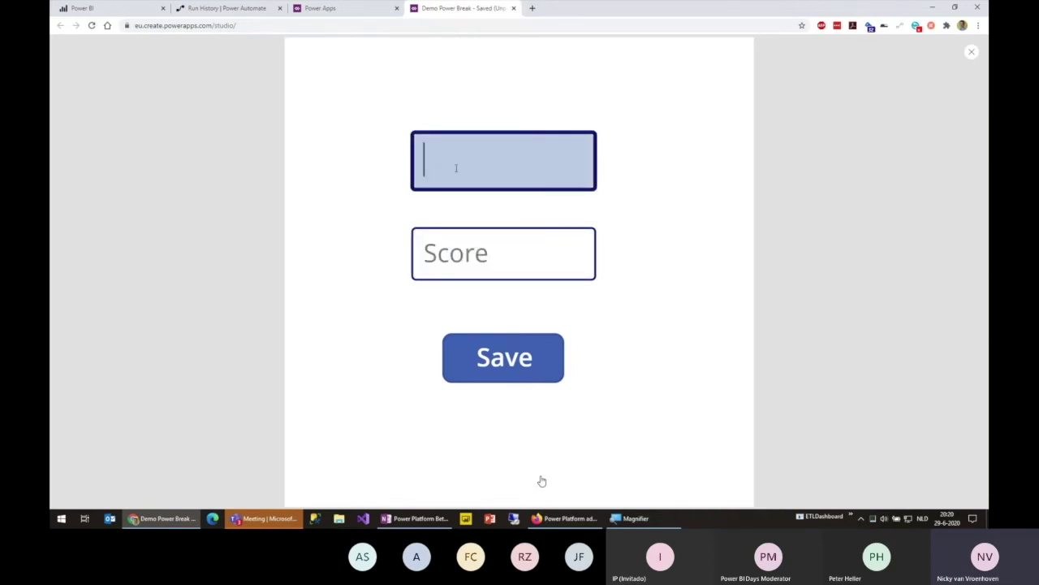
# Save another entry with the second person's first name and a score of 15.
pyautogui.click(475, 183)
pyautogui.write('Kathrin')
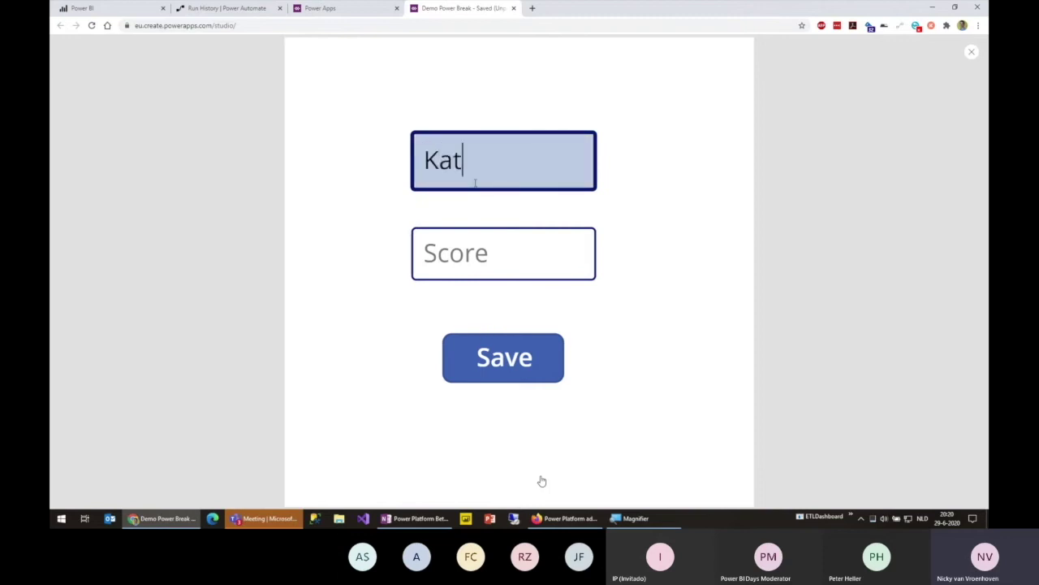
pyautogui.press('Tab')
pyautogui.write('15')
pyautogui.click(519, 361)
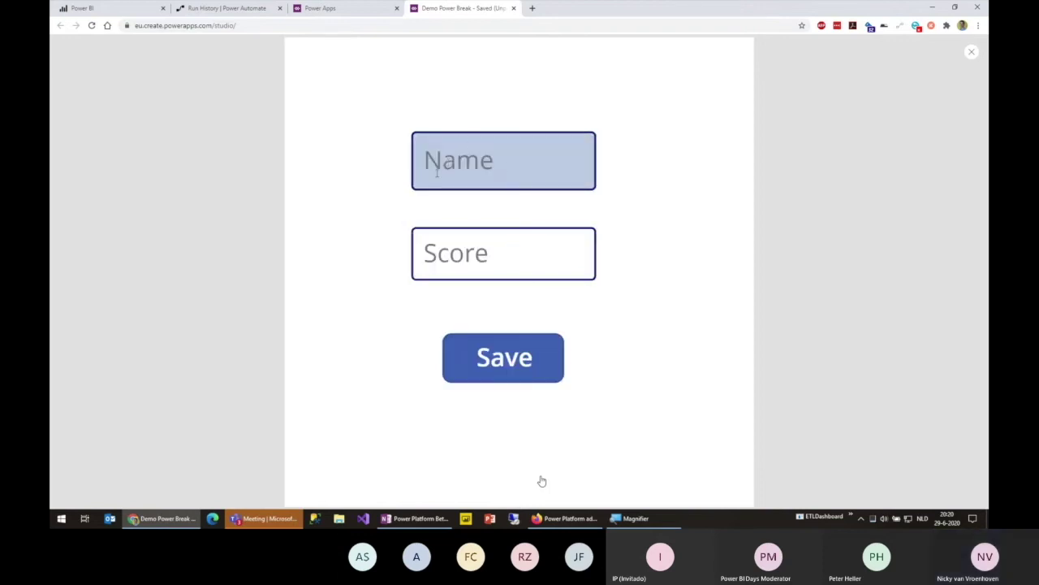
# Close the app preview, switch to the Power BI report and refresh its data.
pyautogui.click(972, 51)
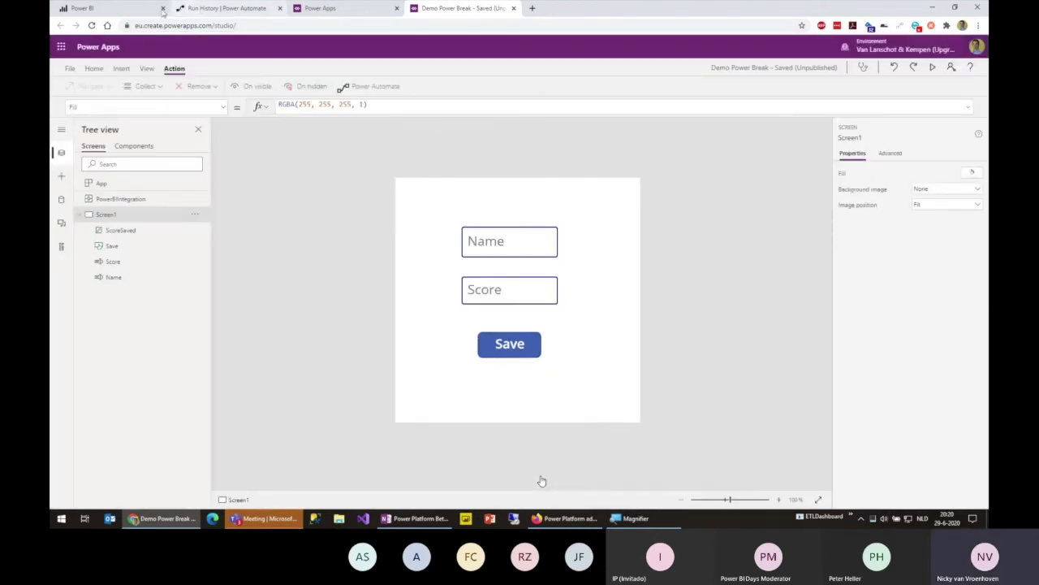
pyautogui.click(94, 8)
pyautogui.click(844, 68)
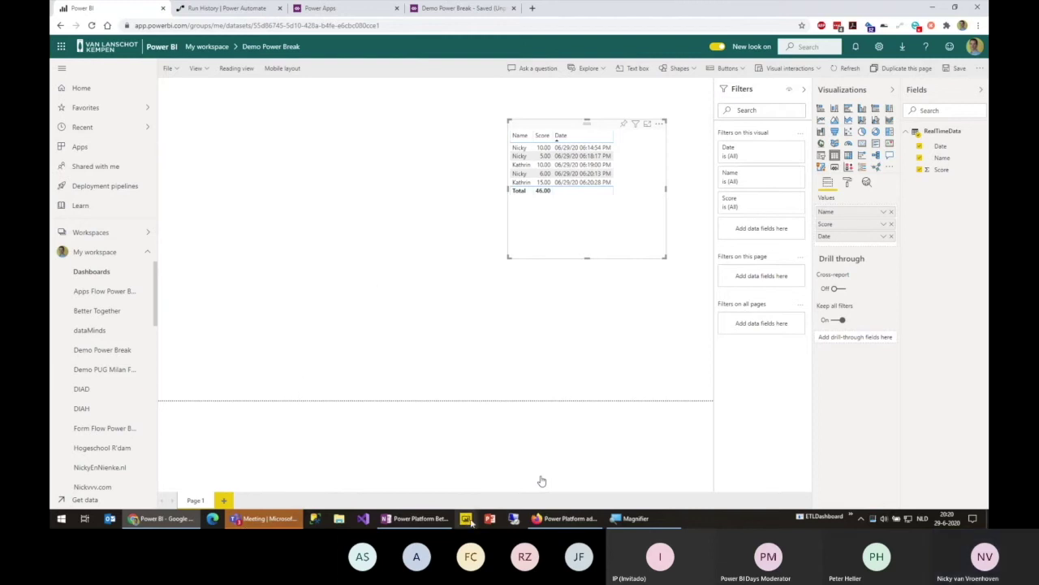
# Move the table visual to the report page's upper-right corner and remove the Date field from it.
pyautogui.moveTo(559, 226); pyautogui.dragTo(606, 225)
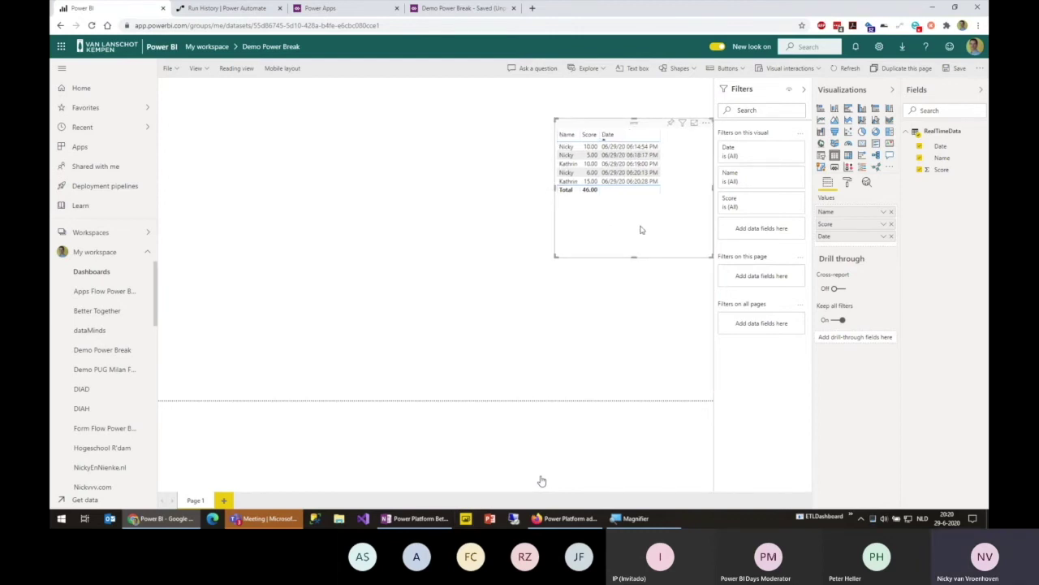
pyautogui.moveTo(640, 218); pyautogui.dragTo(640, 213)
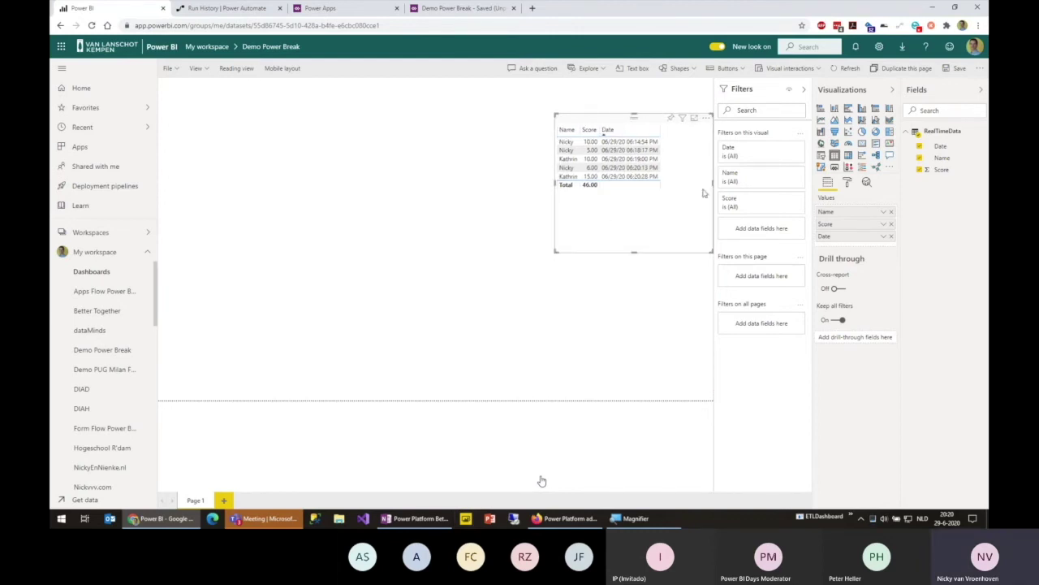
pyautogui.click(892, 237)
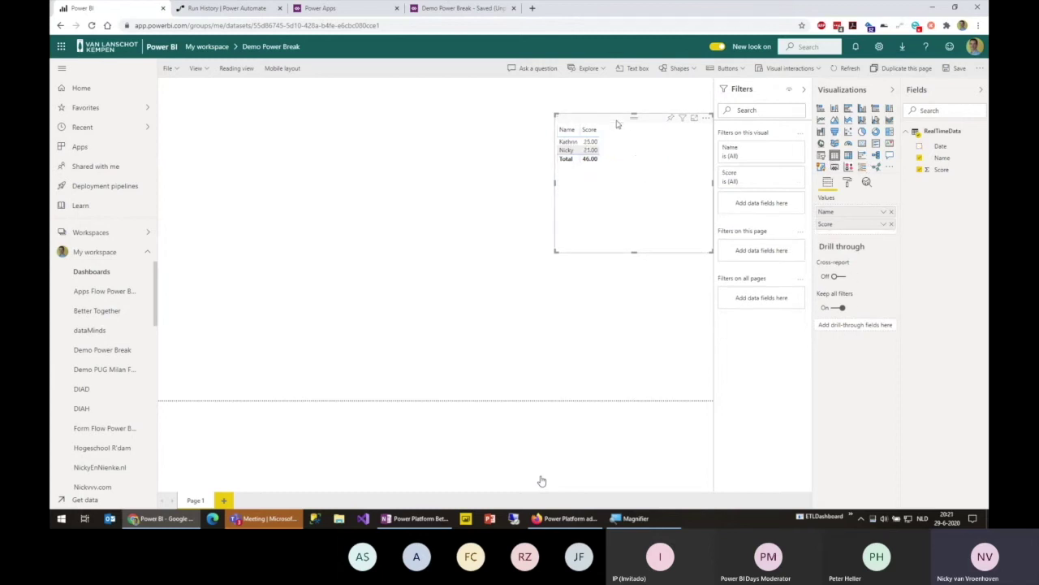
# Convert the table into a stacked column chart, enlarge it over the page's right part and add Name as its legend.
pyautogui.moveTo(618, 123); pyautogui.dragTo(600, 121)
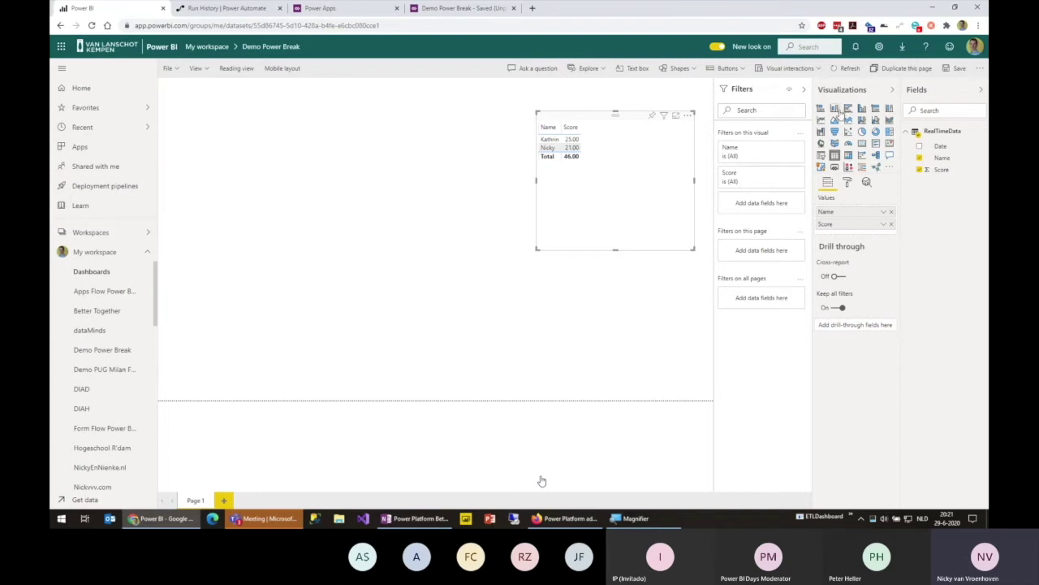
pyautogui.click(835, 108)
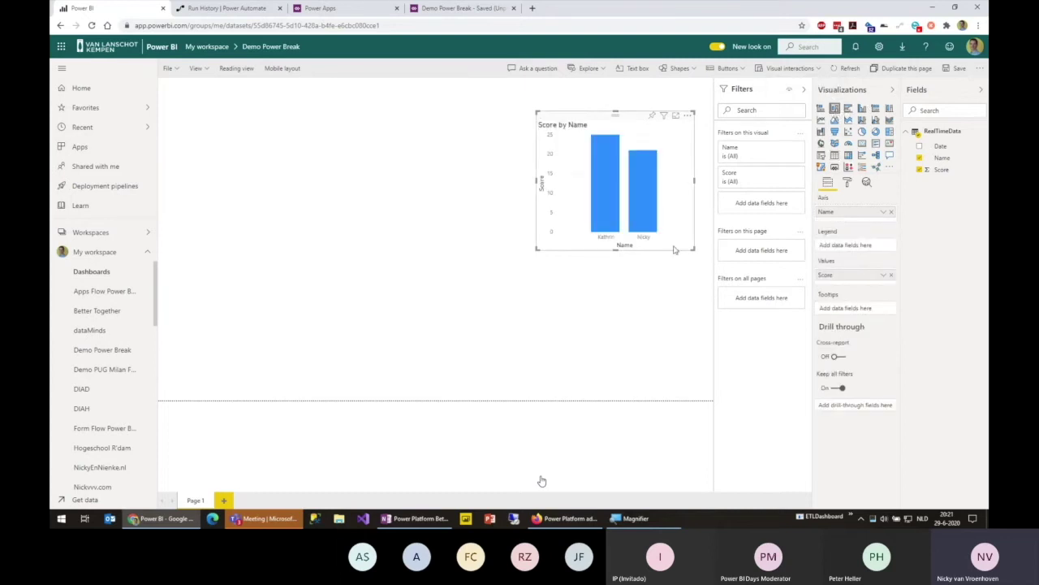
pyautogui.moveTo(692, 249); pyautogui.dragTo(706, 400)
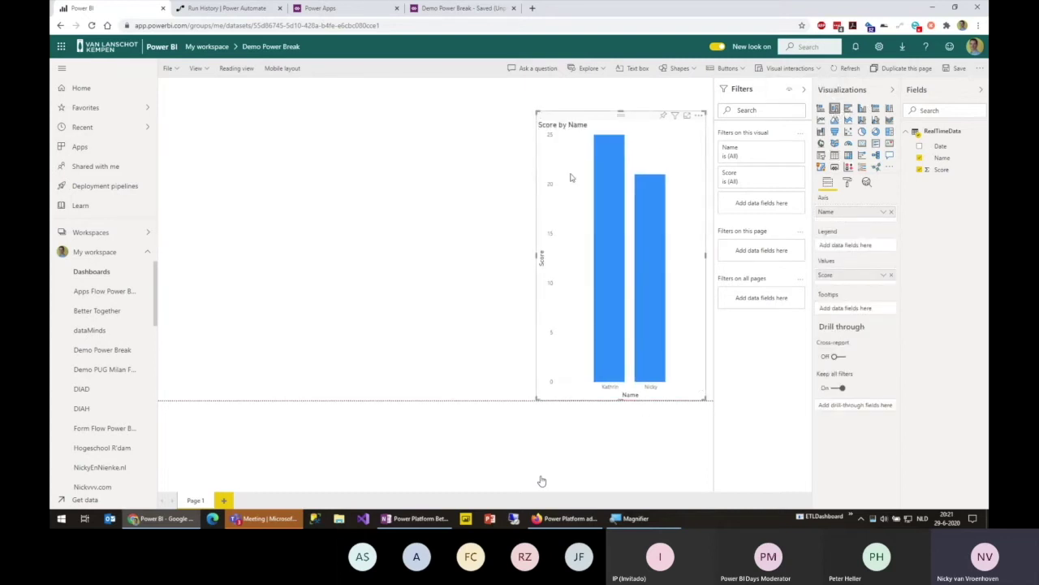
pyautogui.moveTo(539, 115); pyautogui.dragTo(416, 80)
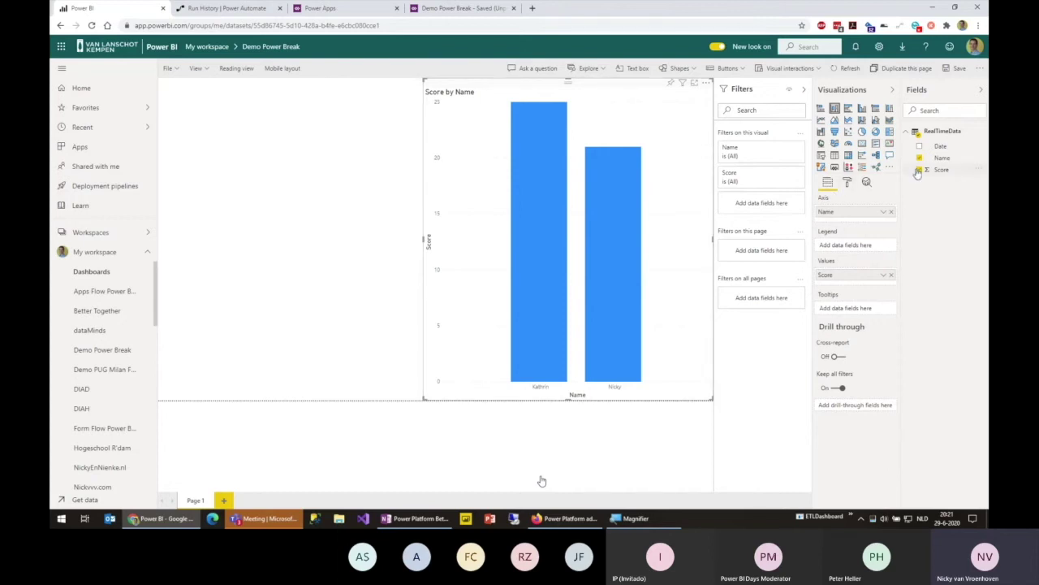
pyautogui.moveTo(940, 160); pyautogui.dragTo(860, 250)
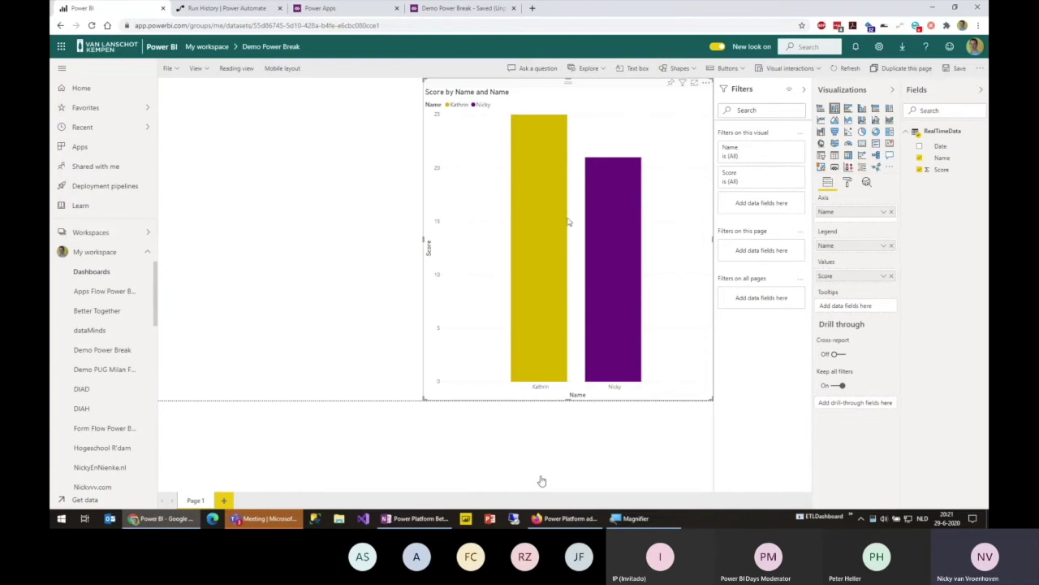
# Try the clustered column, line and stacked column and 100% stacked column types on the chart, then restore the stacked column type.
pyautogui.click(863, 110)
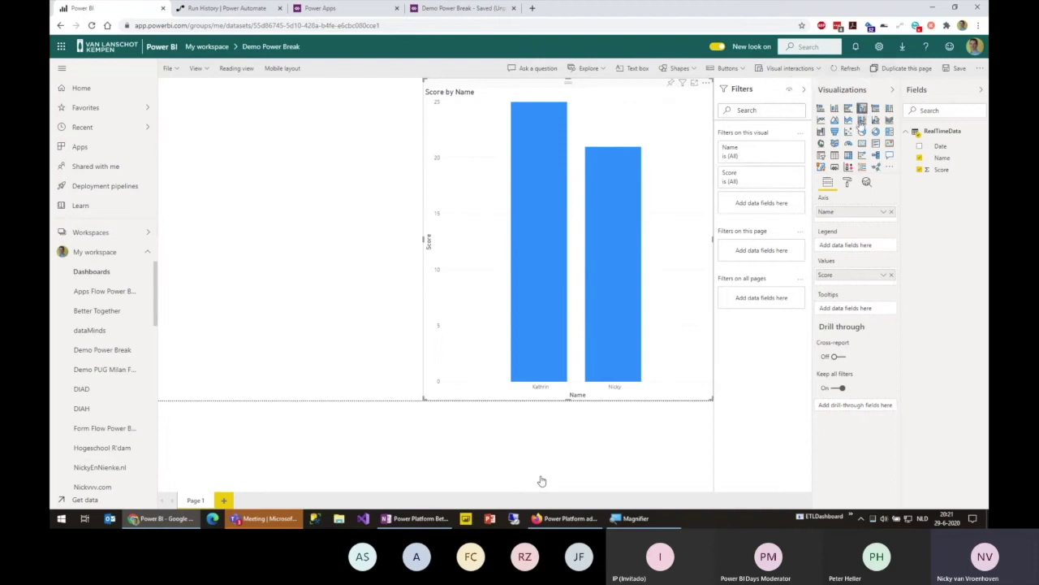
pyautogui.click(861, 120)
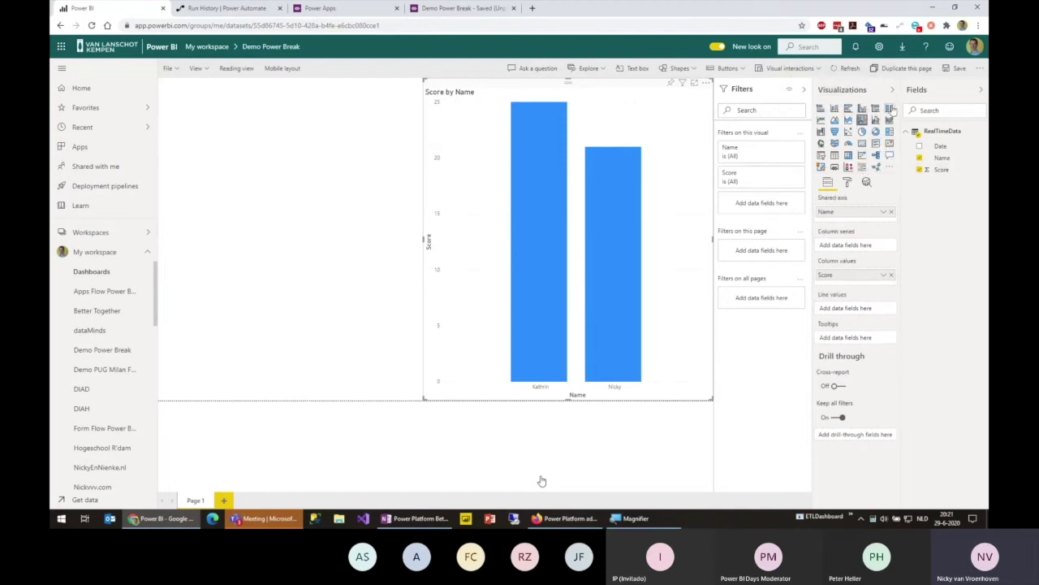
pyautogui.click(889, 111)
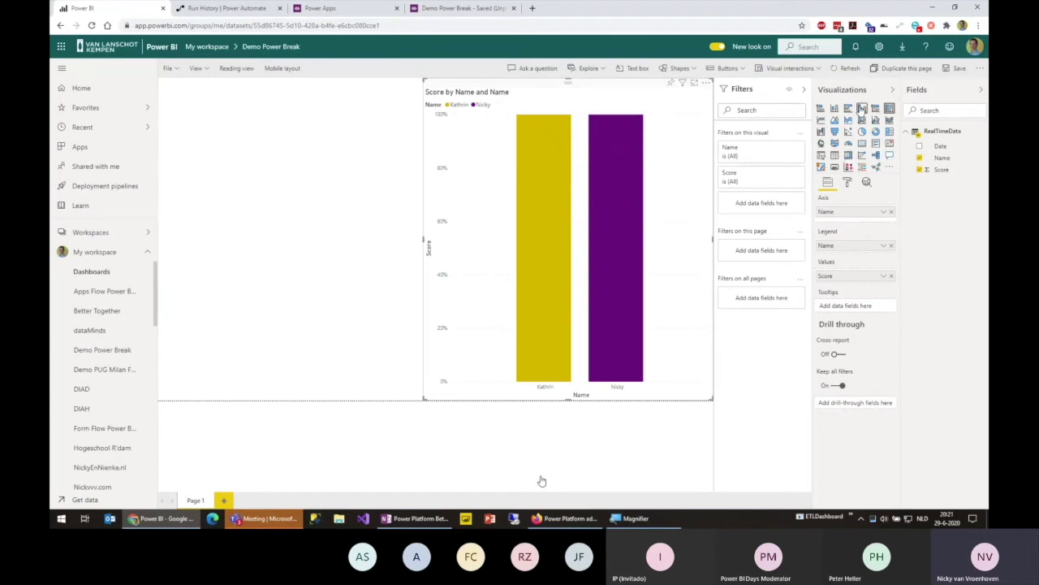
pyautogui.click(862, 108)
pyautogui.click(834, 108)
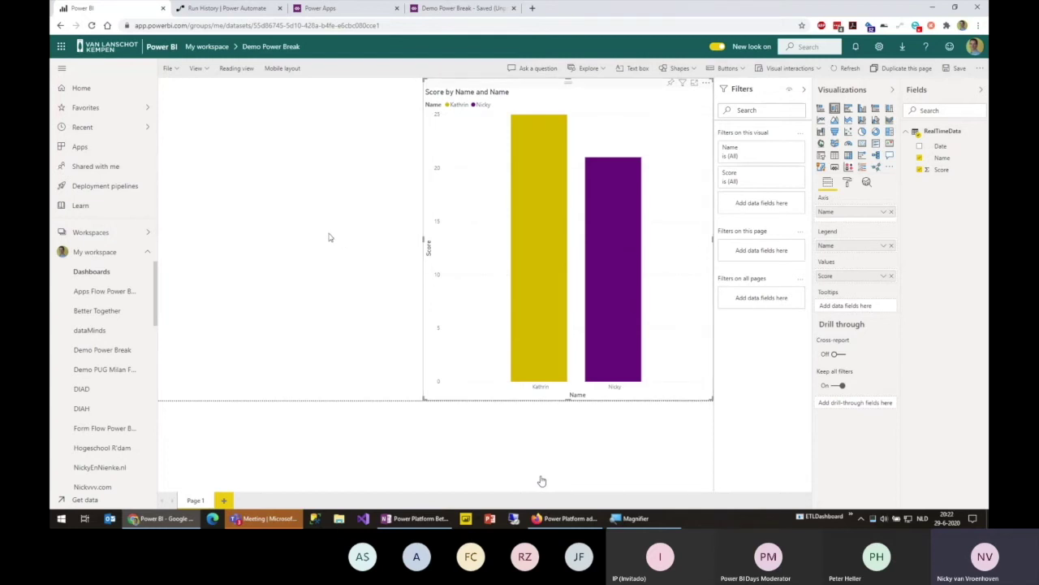
# Add a PowerApps visual to the page's empty left area, narrow it clear of the chart and give it the Name and Score fields.
pyautogui.click(284, 240)
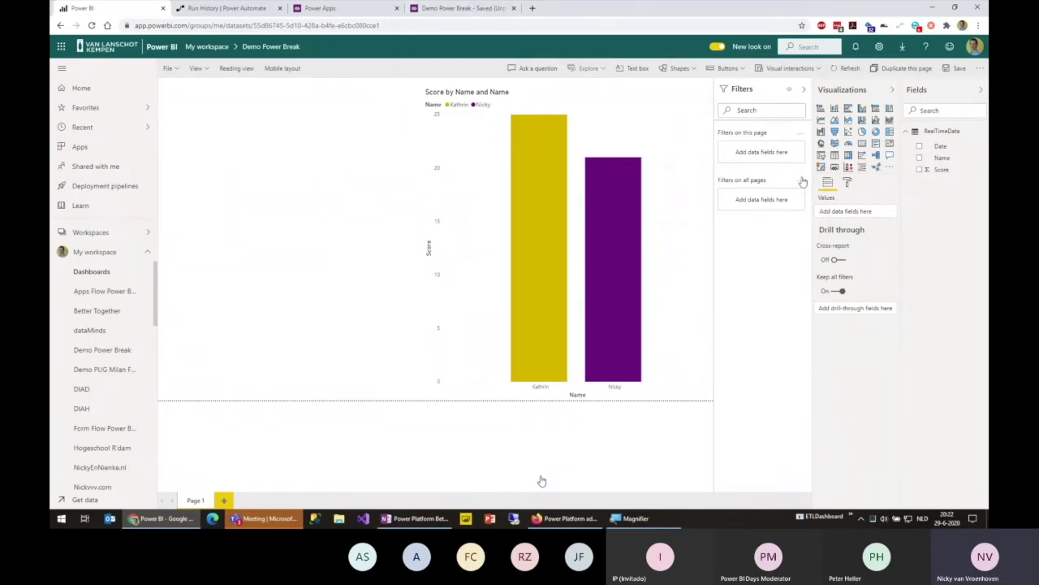
pyautogui.click(835, 168)
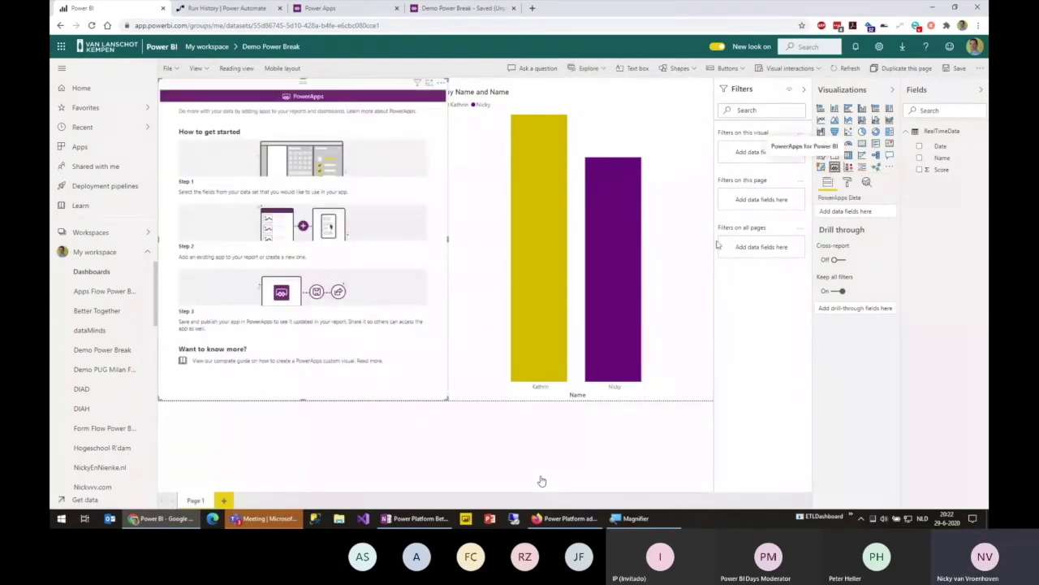
pyautogui.moveTo(447, 238); pyautogui.dragTo(376, 247)
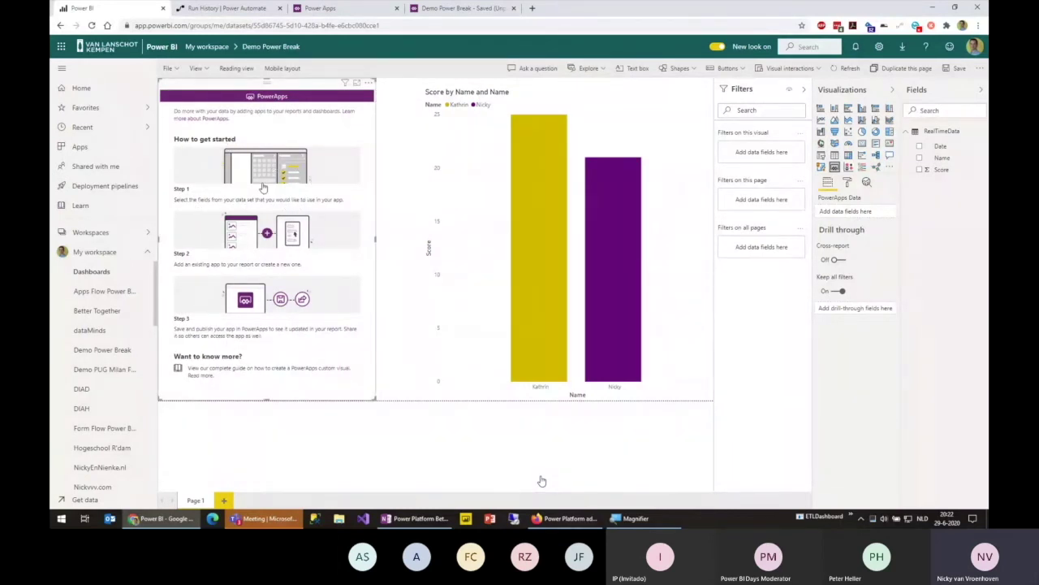
pyautogui.click(920, 157)
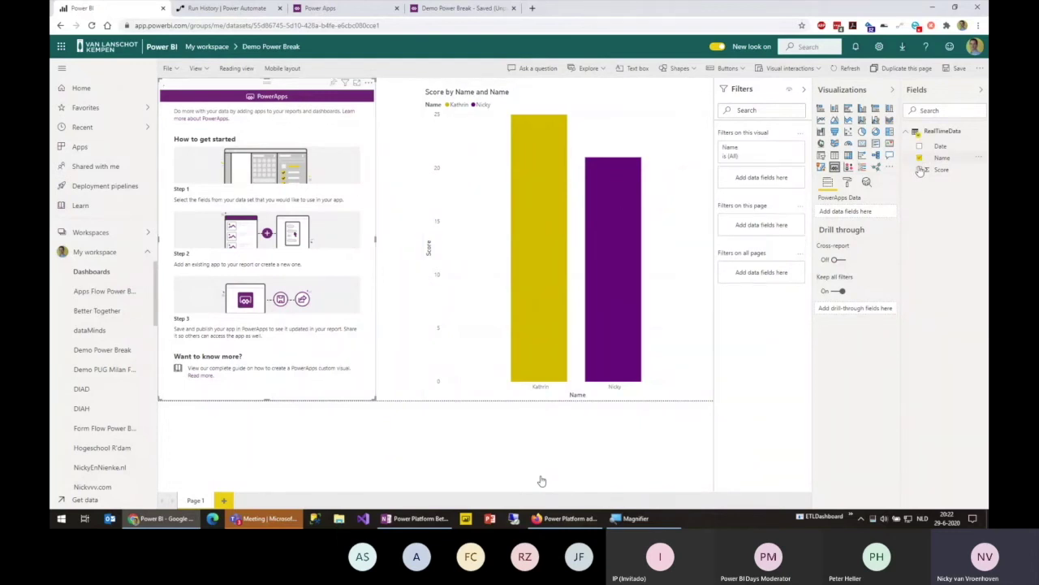
pyautogui.click(919, 169)
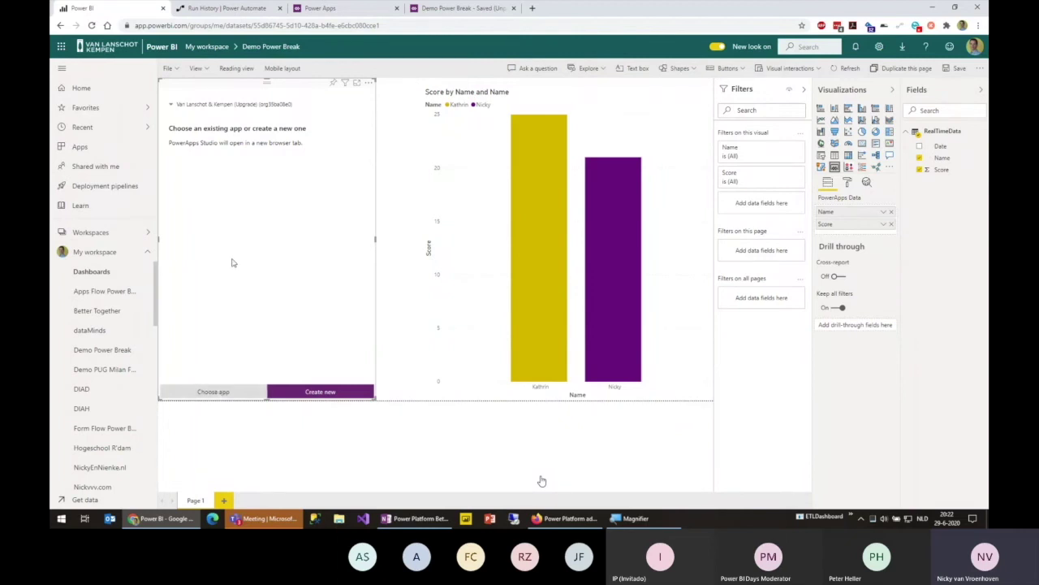
# Add the existing Demo Power Break app to the PowerApps visual and open it in PowerApps Studio to finalize the data connection.
pyautogui.click(216, 393)
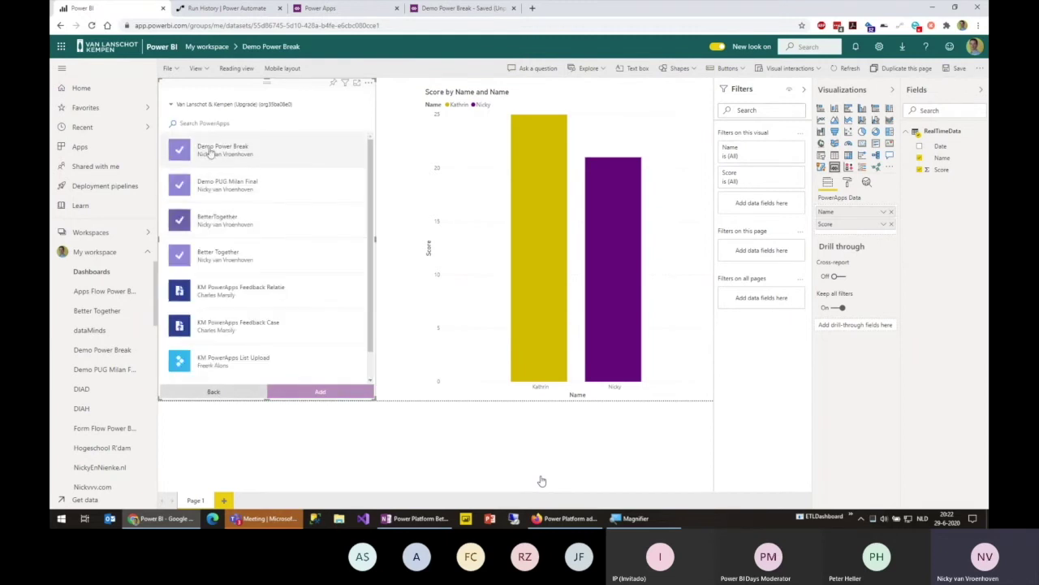
pyautogui.click(242, 152)
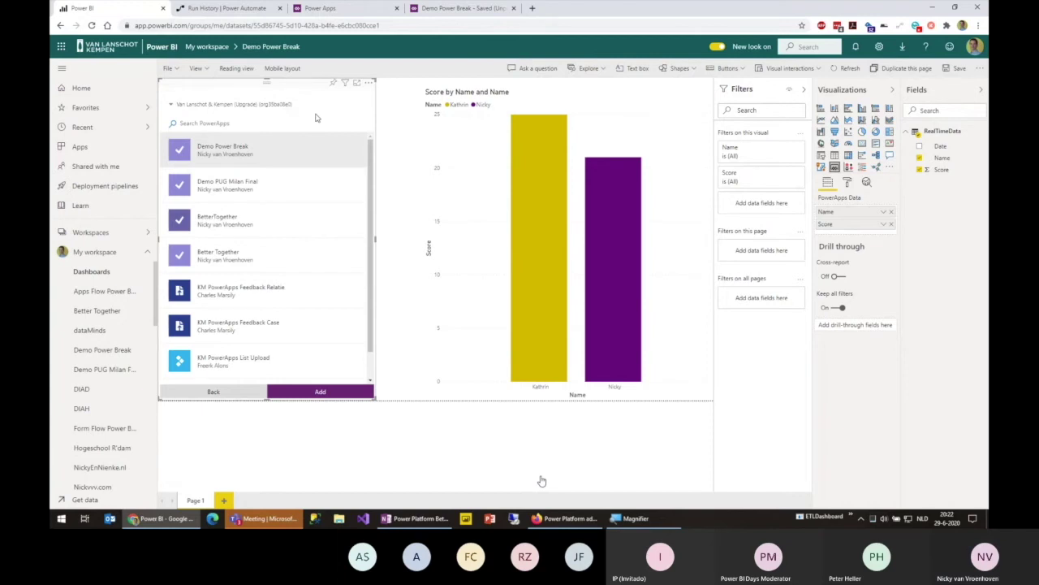
pyautogui.click(322, 392)
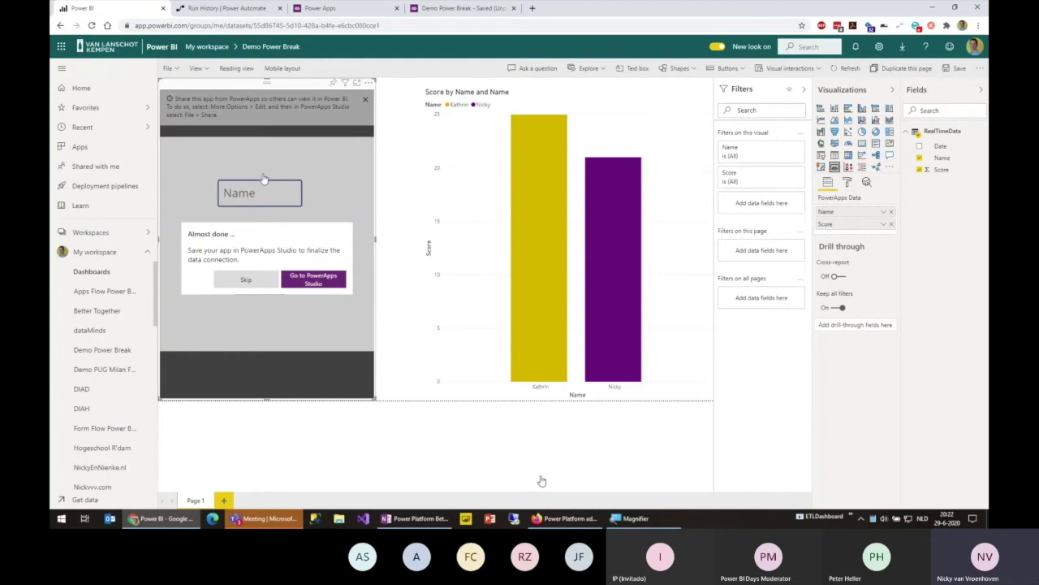
pyautogui.click(325, 279)
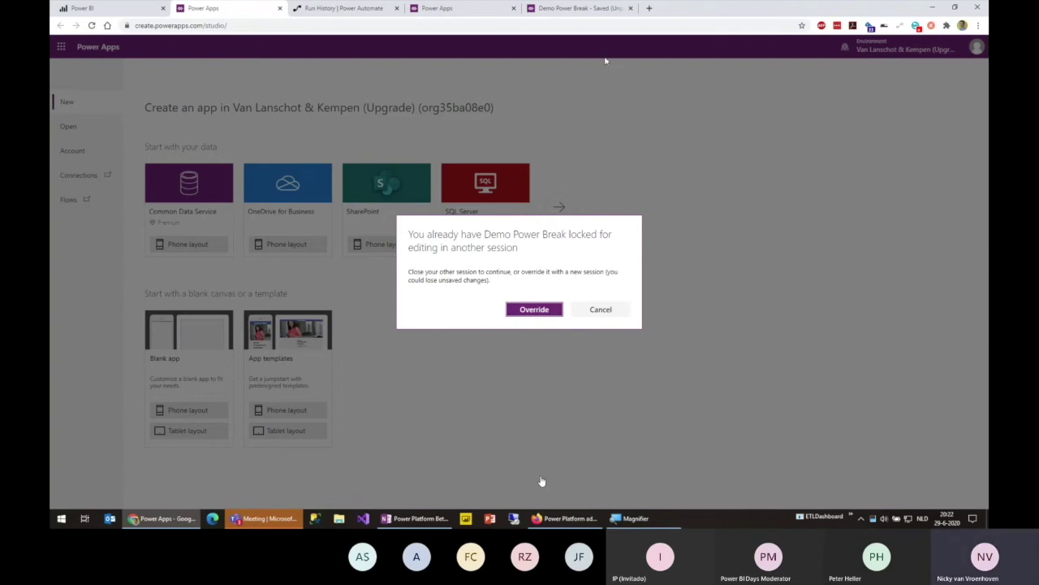
# Close the old Demo Power Break editing session and override its lock in the new PowerApps Studio session.
pyautogui.click(584, 10)
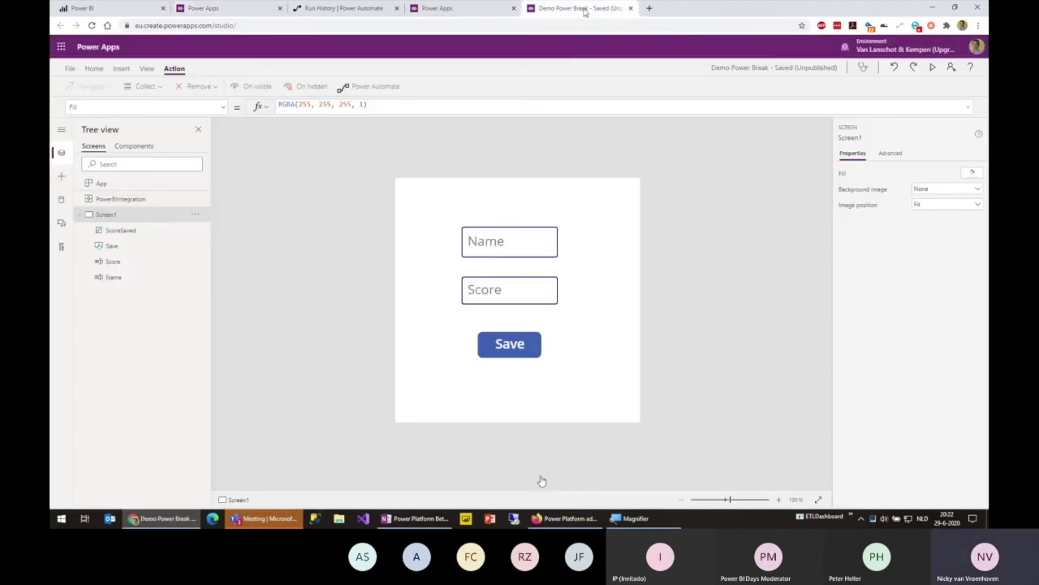
pyautogui.middleClick(592, 10)
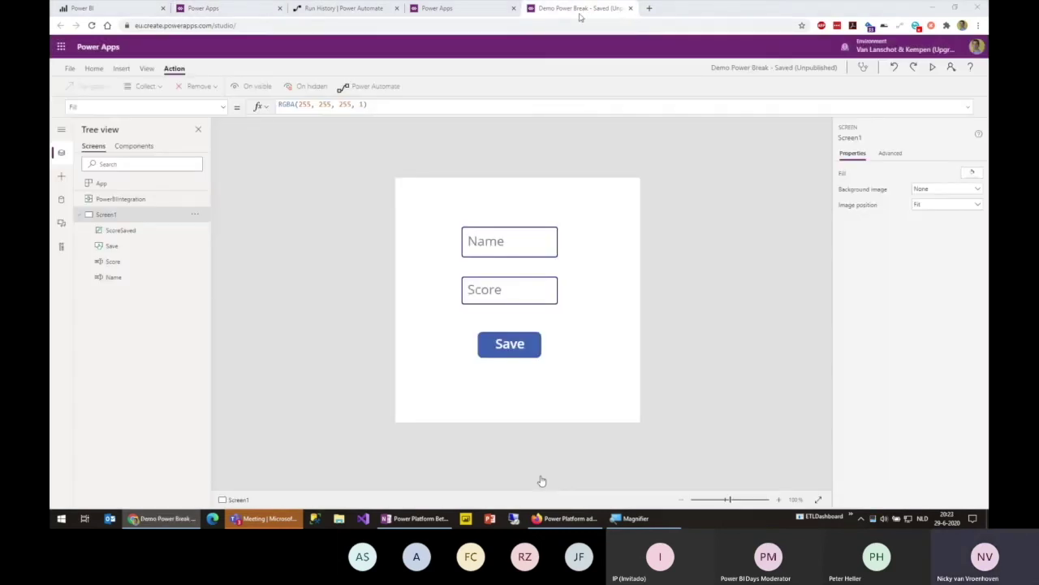
pyautogui.click(572, 75)
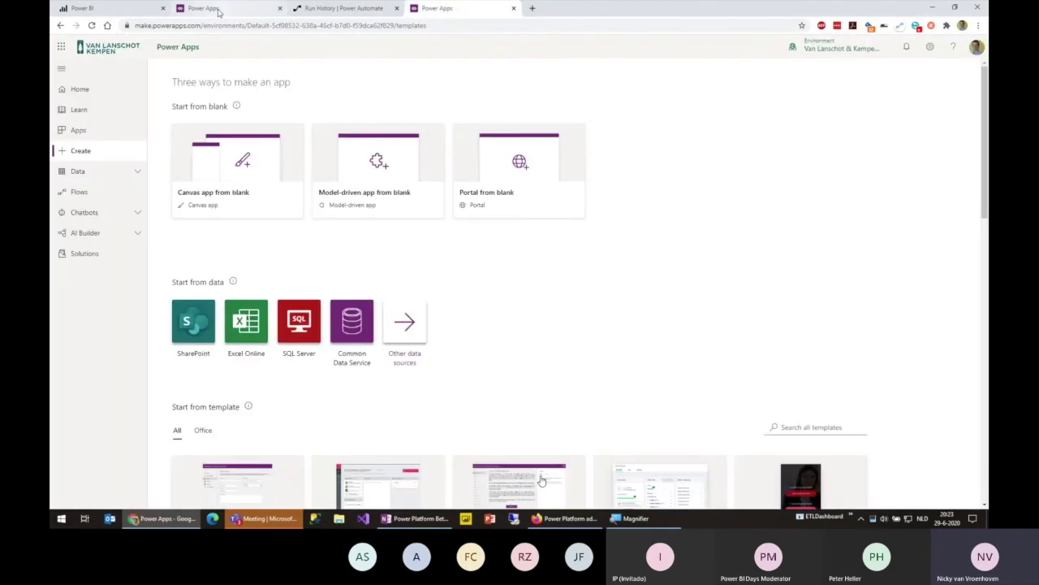
pyautogui.hotkey('ctrl', '2')
pyautogui.click(534, 309)
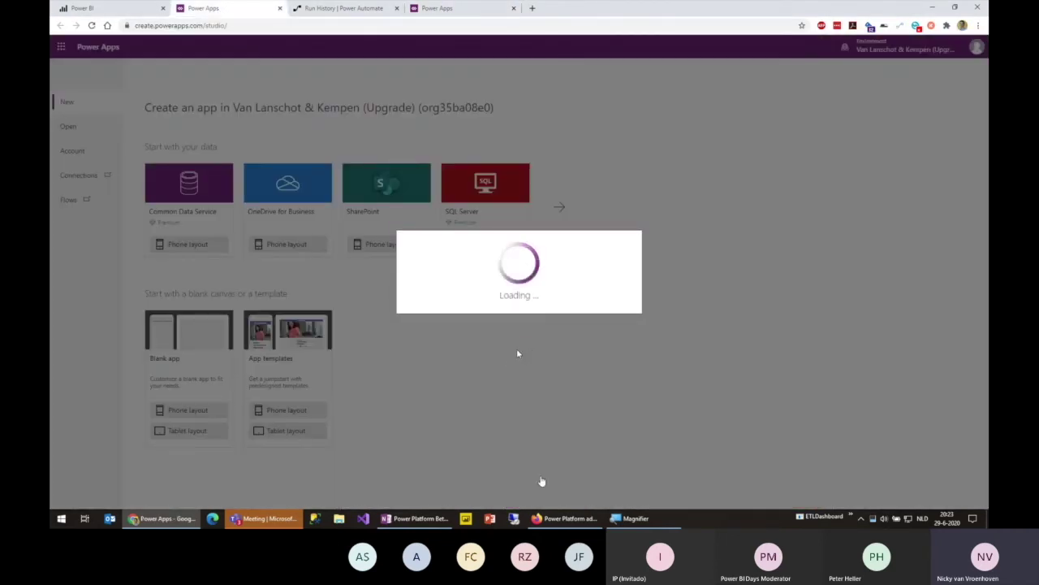
# Check the embedded app in the Power BI report, then allow Demo Power Break to use the Power BI connection in PowerApps Studio.
pyautogui.click(108, 12)
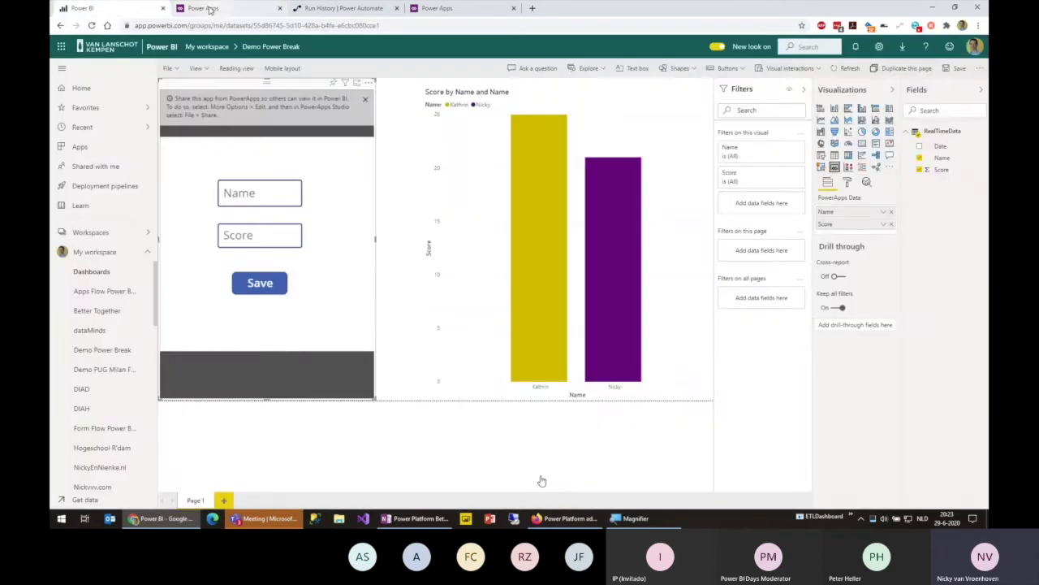
pyautogui.click(234, 15)
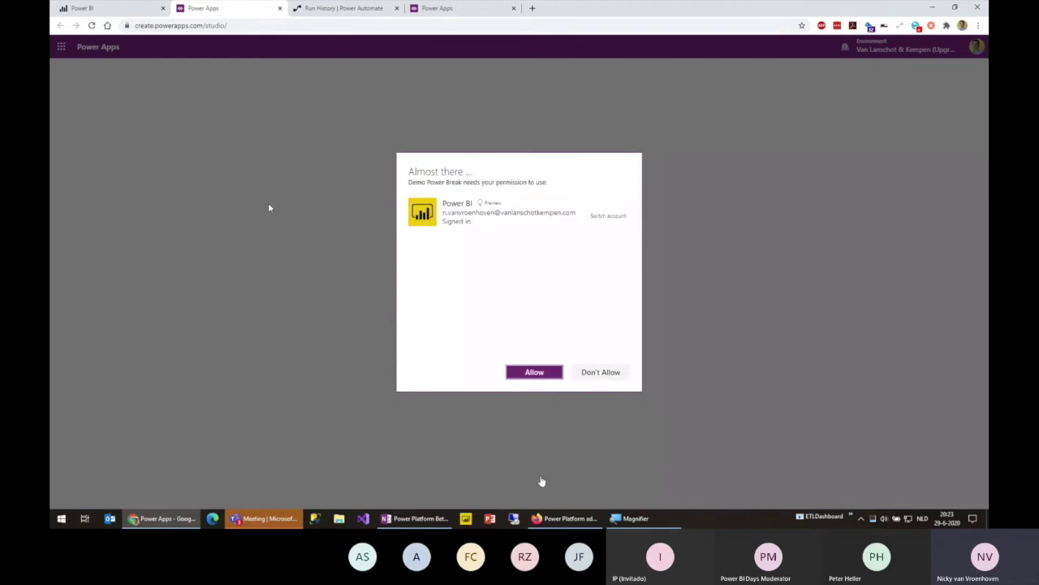
pyautogui.click(534, 372)
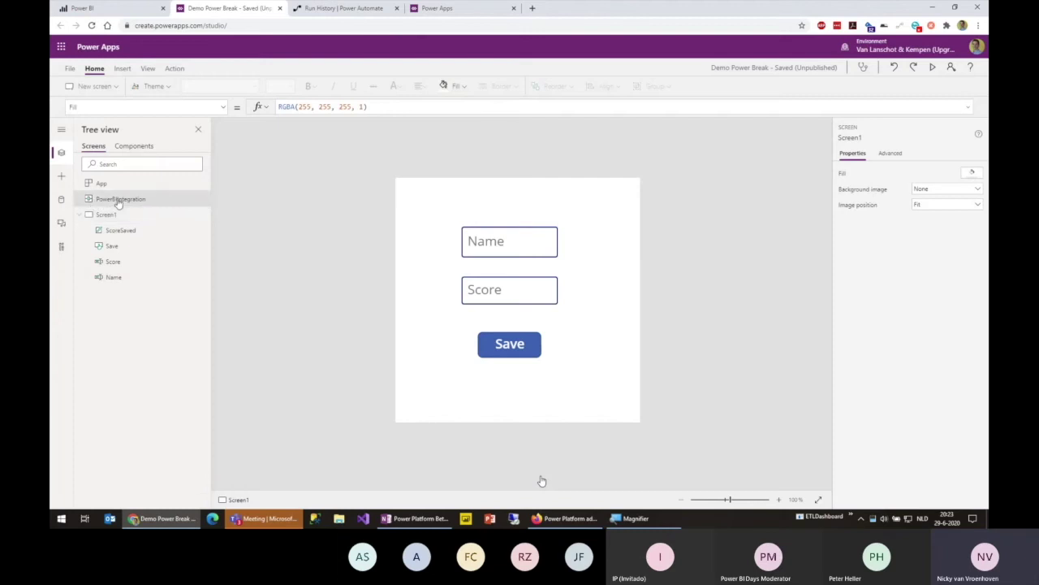
# Inspect the PowerBIIntegration component and the app's icon and screen size and orientation settings.
pyautogui.click(117, 201)
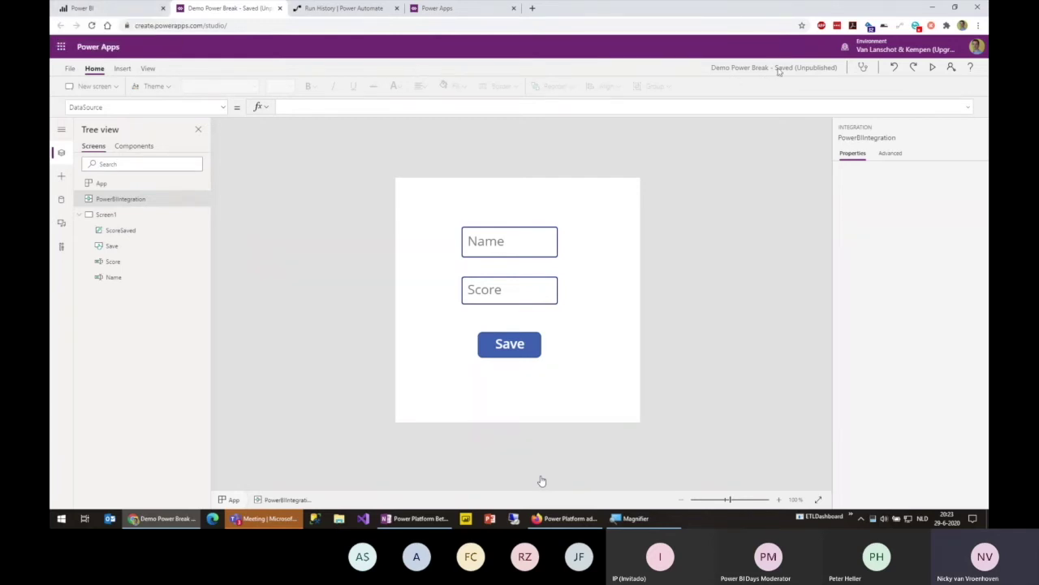
pyautogui.click(71, 68)
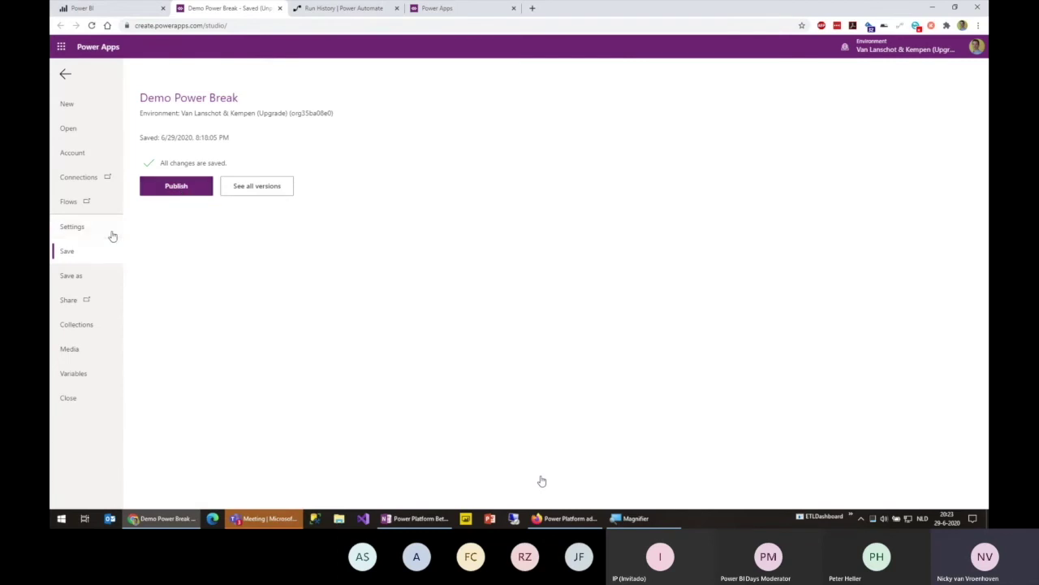
pyautogui.click(79, 228)
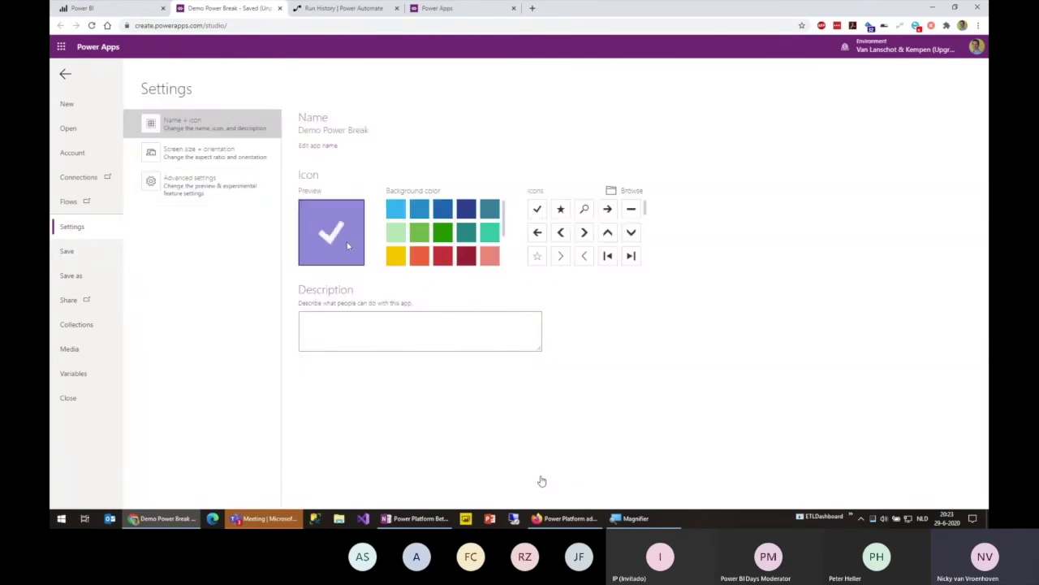
pyautogui.scroll(-2, 488, 225)
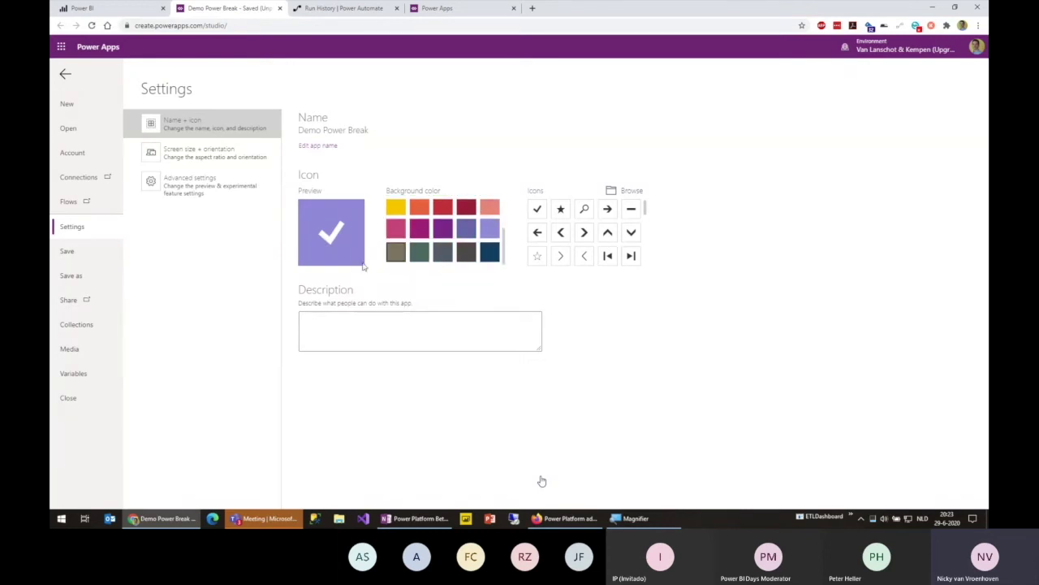
pyautogui.click(272, 156)
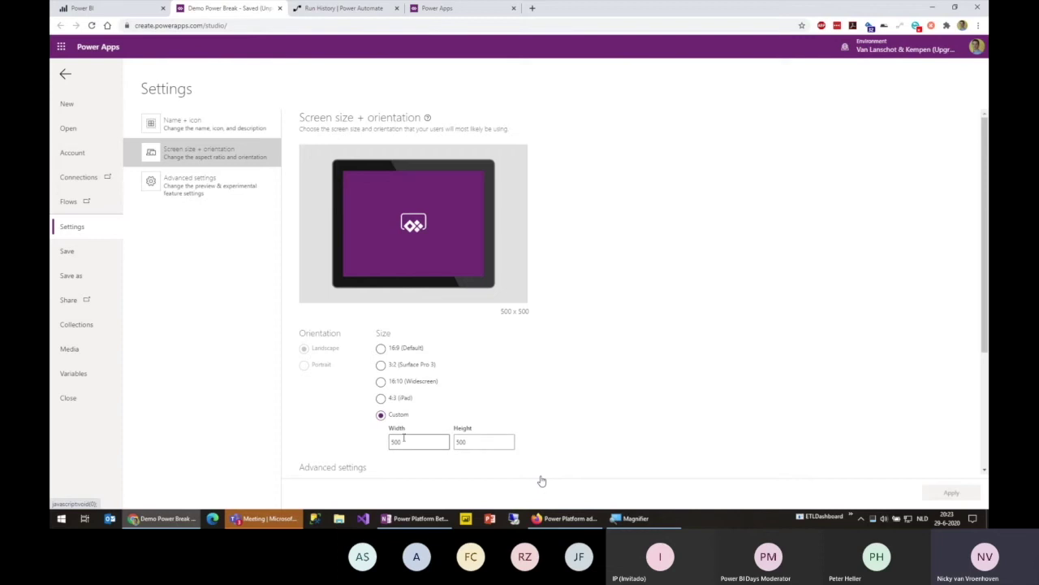
# Publish the current version of the Demo Power Break app.
pyautogui.click(77, 257)
pyautogui.click(180, 183)
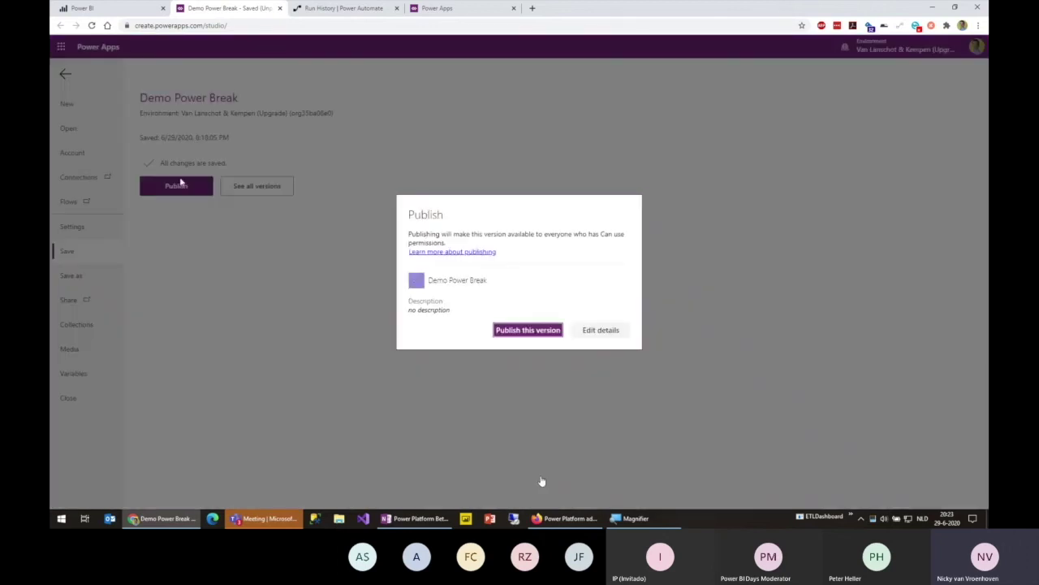
pyautogui.click(528, 330)
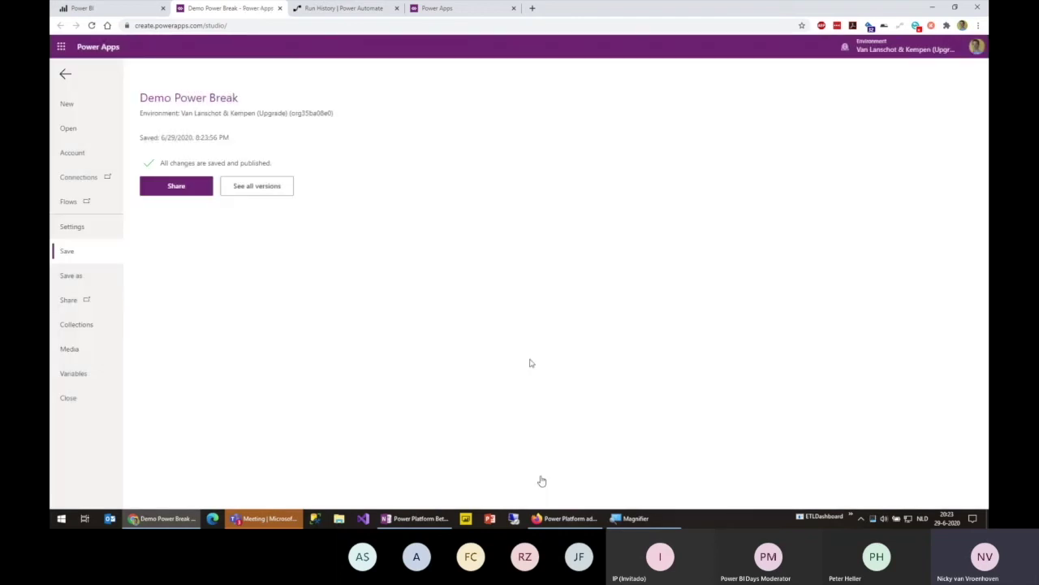
# Check the embedded app in the Power BI report, return the app studio to its editing canvas and switch back to the report.
pyautogui.click(125, 10)
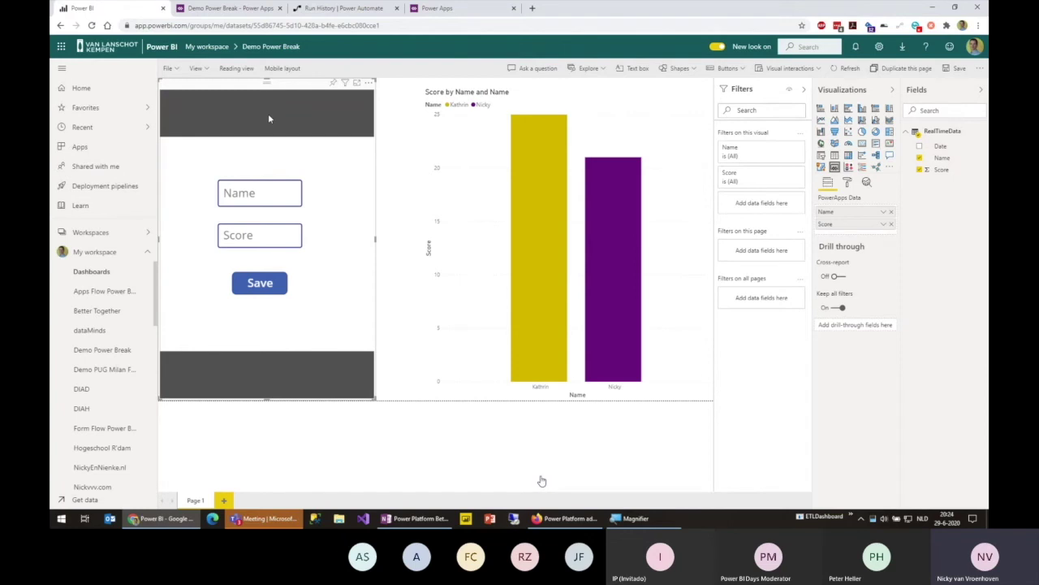
pyautogui.click(218, 9)
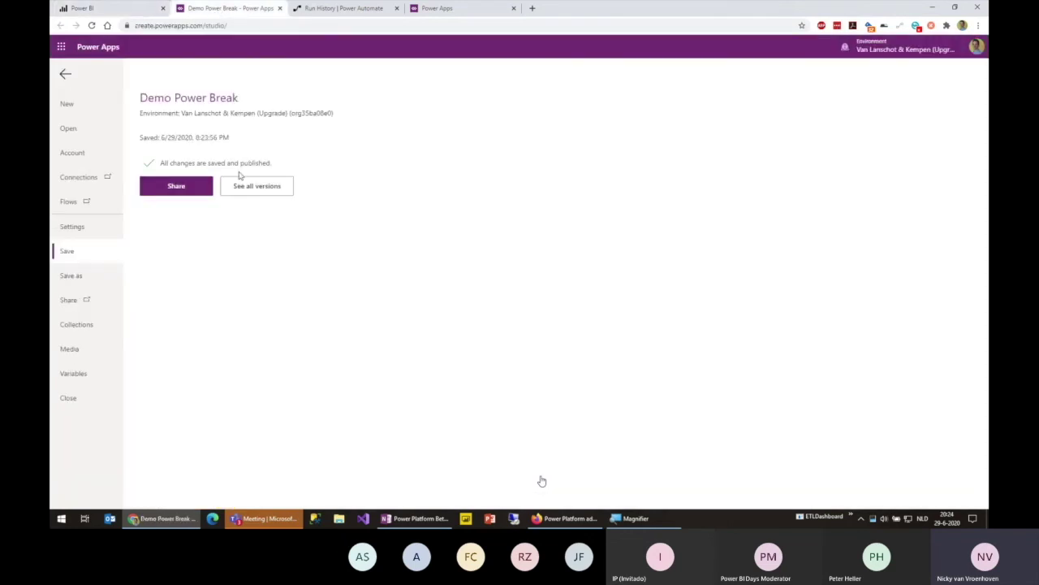
pyautogui.click(65, 74)
pyautogui.click(105, 8)
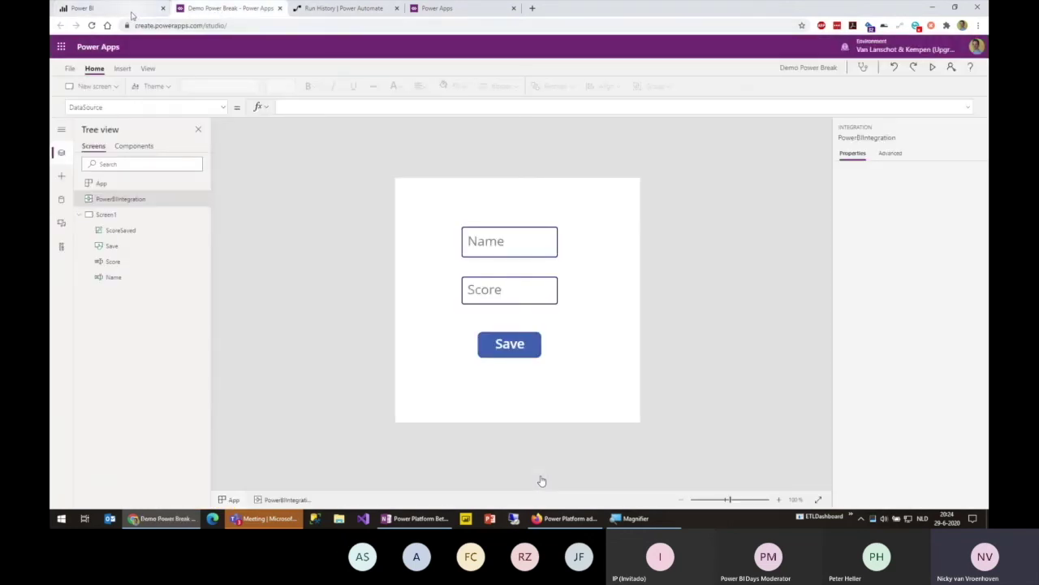
# Save the report with the embedded app and score chart under the name Power Break Demo.
pyautogui.click(258, 195)
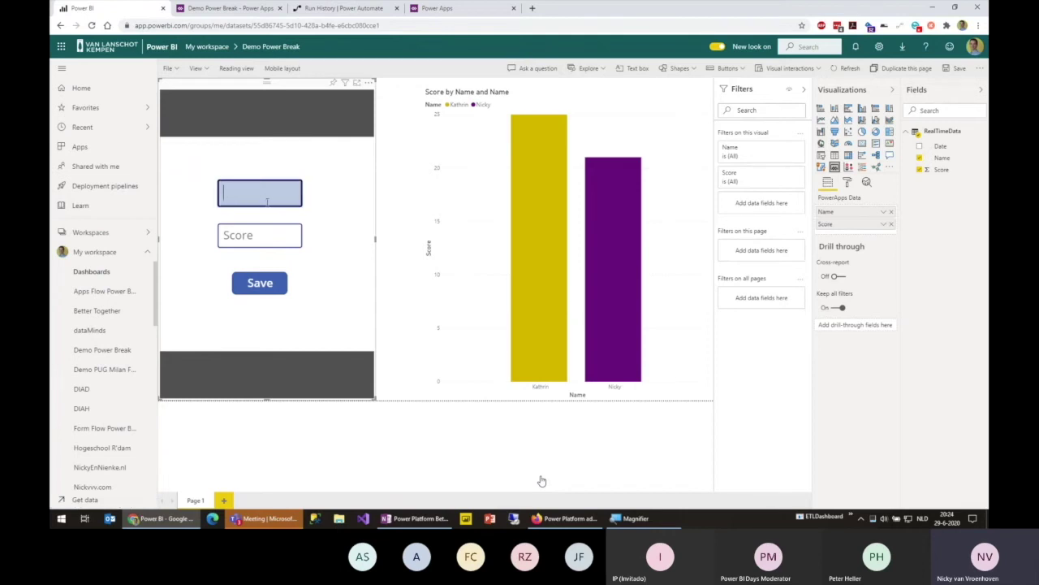
pyautogui.click(168, 69)
pyautogui.click(220, 96)
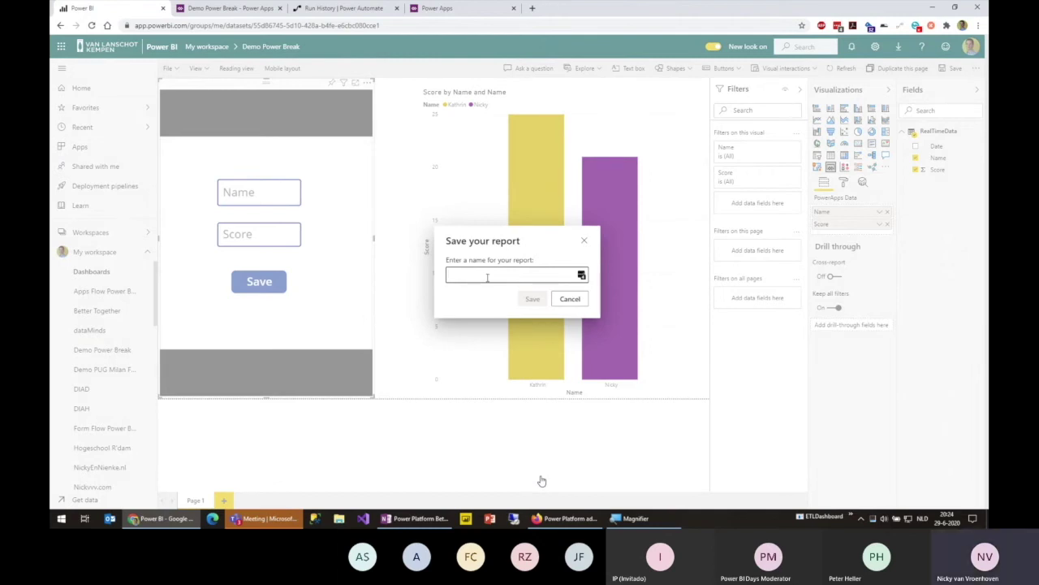
pyautogui.write('Pp')
pyautogui.write('wer Break Demo')
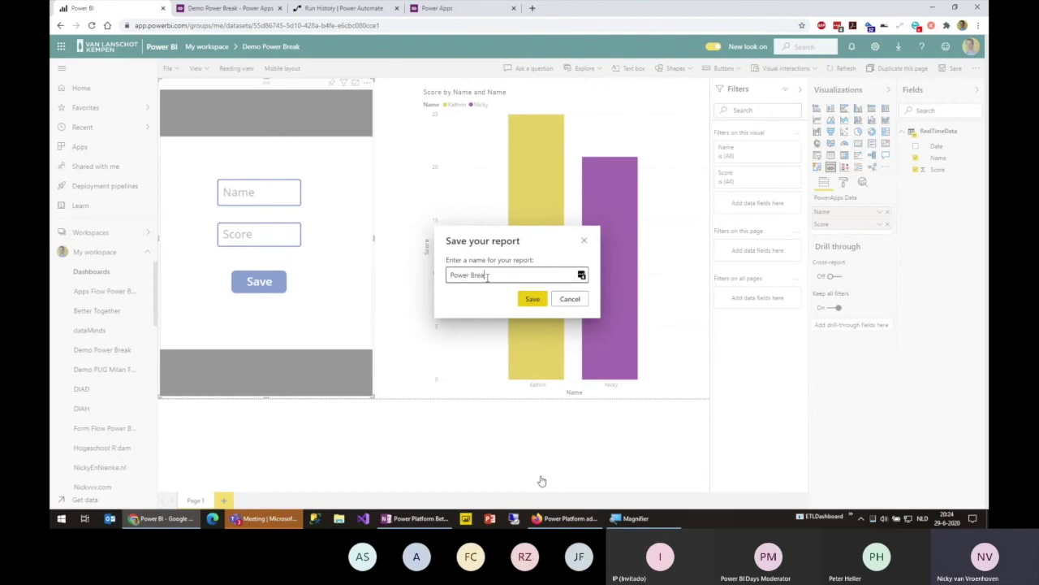
pyautogui.click(532, 299)
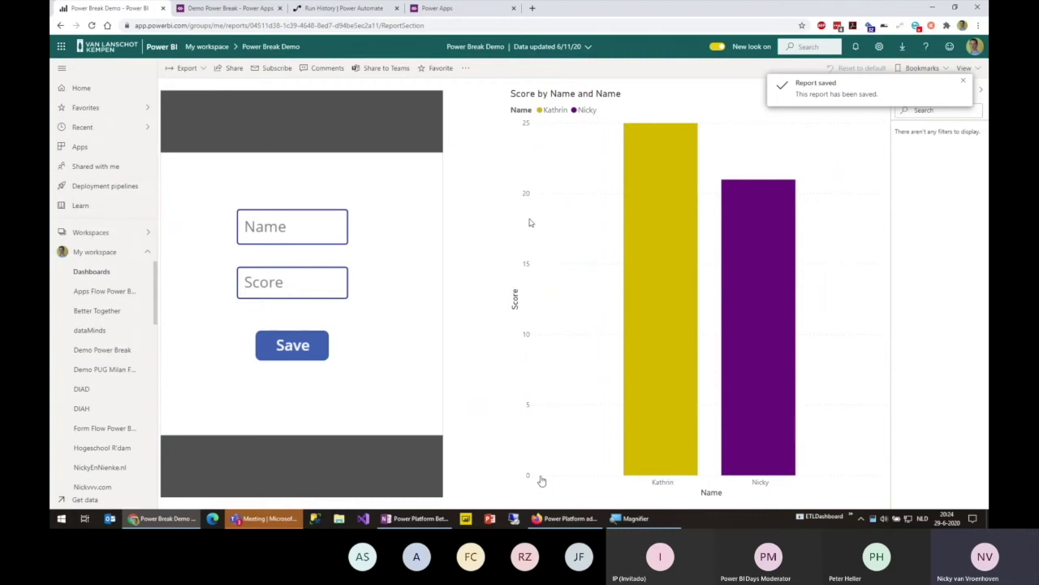
# Submit a score of 3 for the person with the purple bar through the embedded app and refresh the report.
pyautogui.click(285, 231)
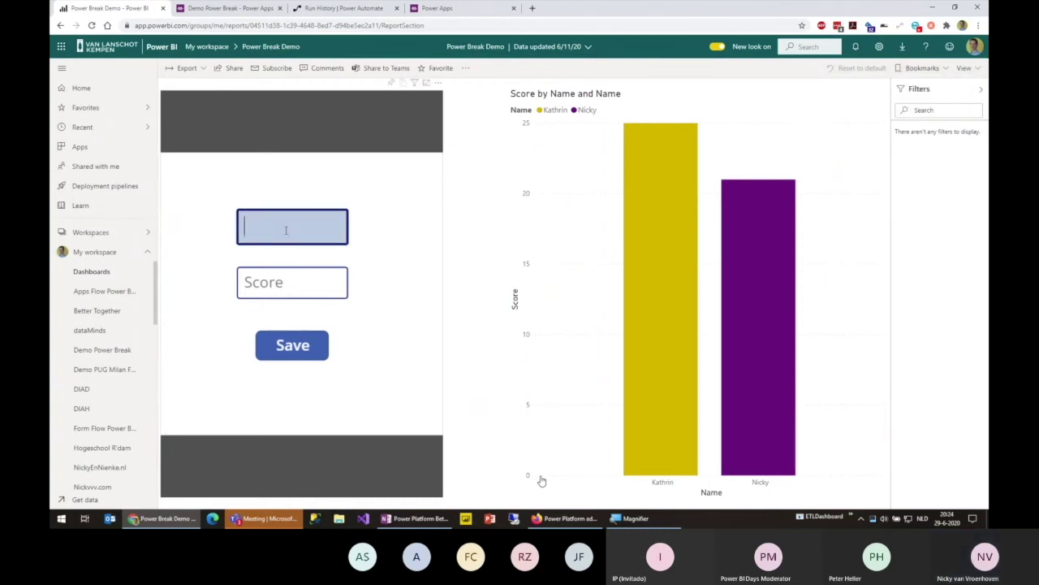
pyautogui.write('Nicky')
pyautogui.click(280, 283)
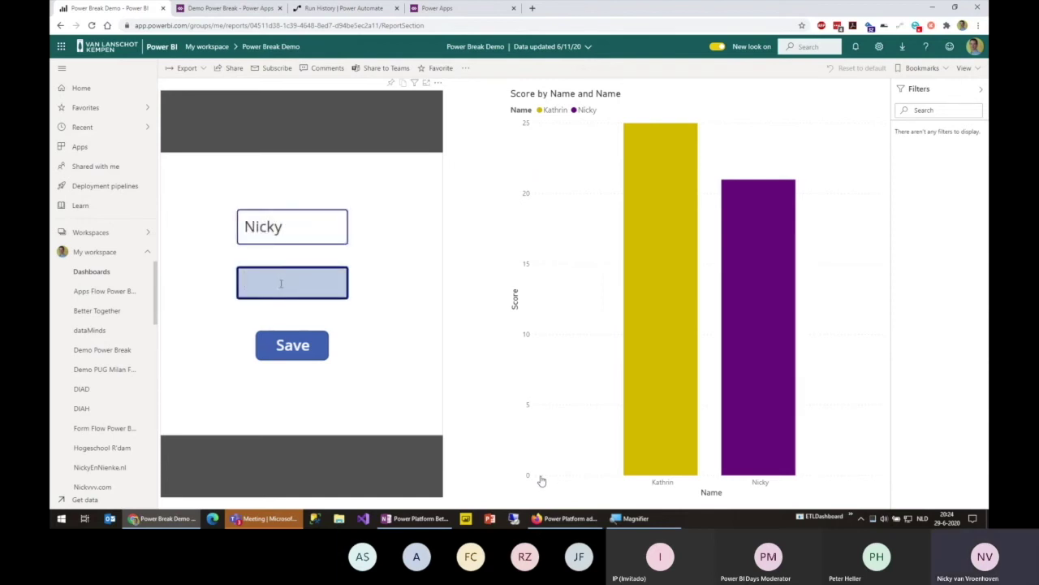
pyautogui.write('3')
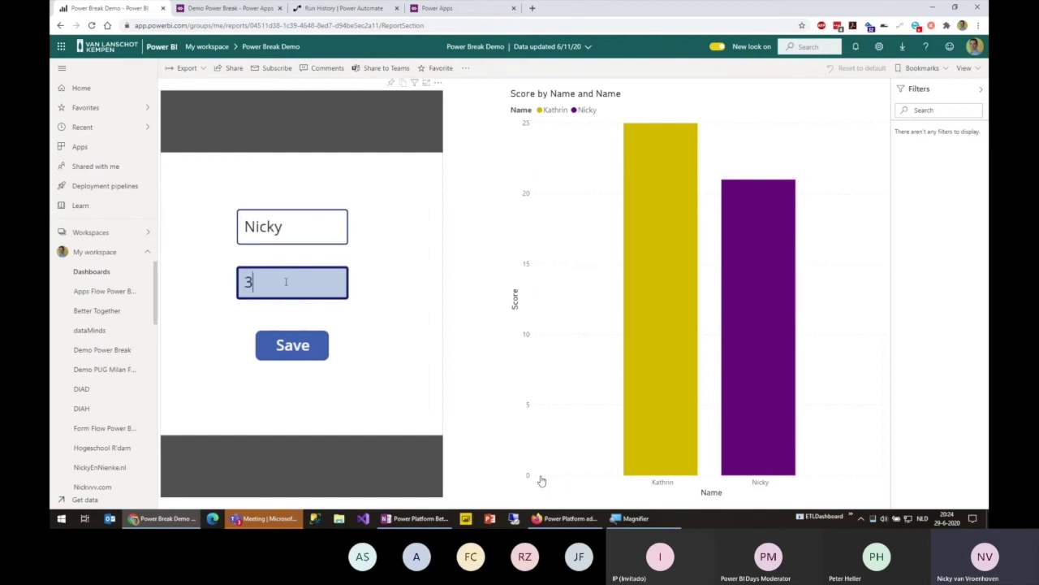
pyautogui.click(304, 345)
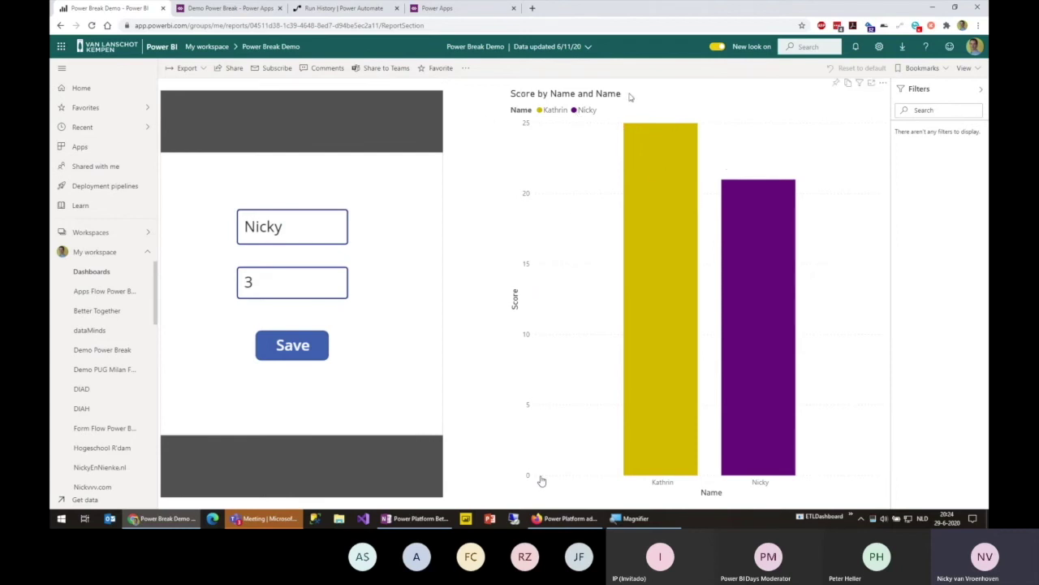
pyautogui.click(466, 69)
pyautogui.click(492, 229)
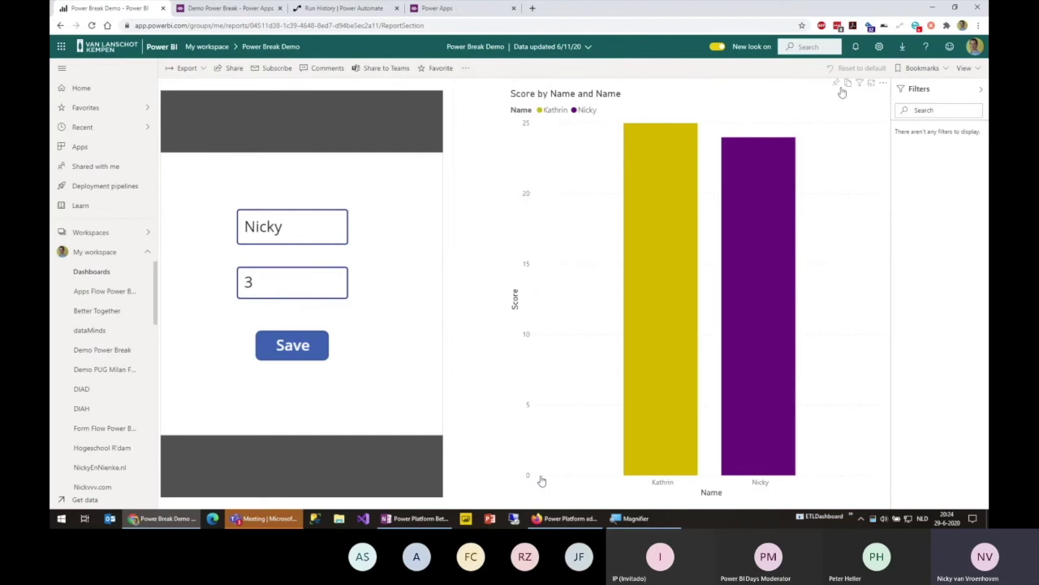
# Pin the score chart to a new dashboard named Power Break Demo and dismiss the notification.
pyautogui.click(837, 84)
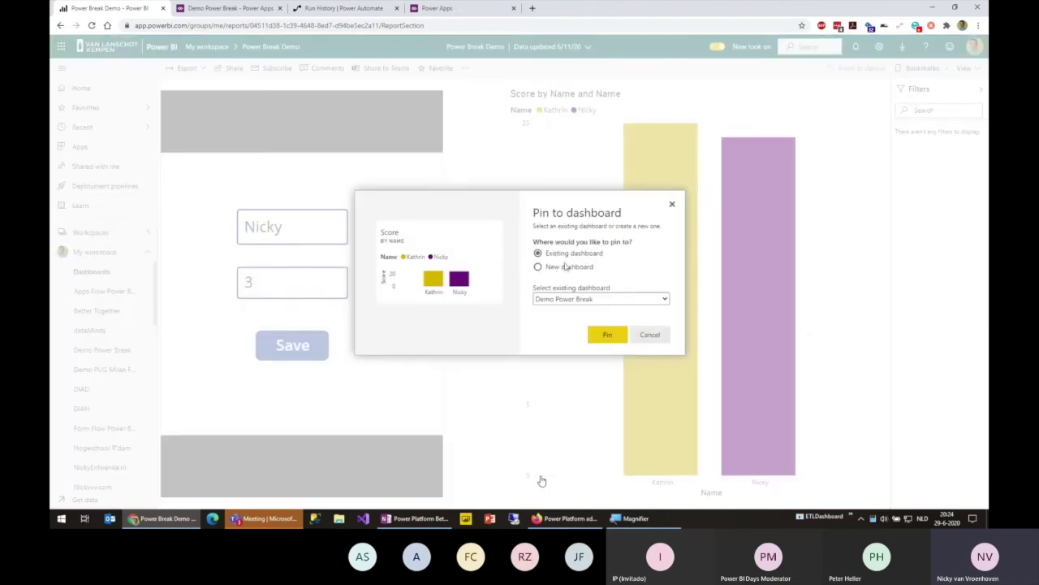
pyautogui.click(590, 301)
pyautogui.click(572, 269)
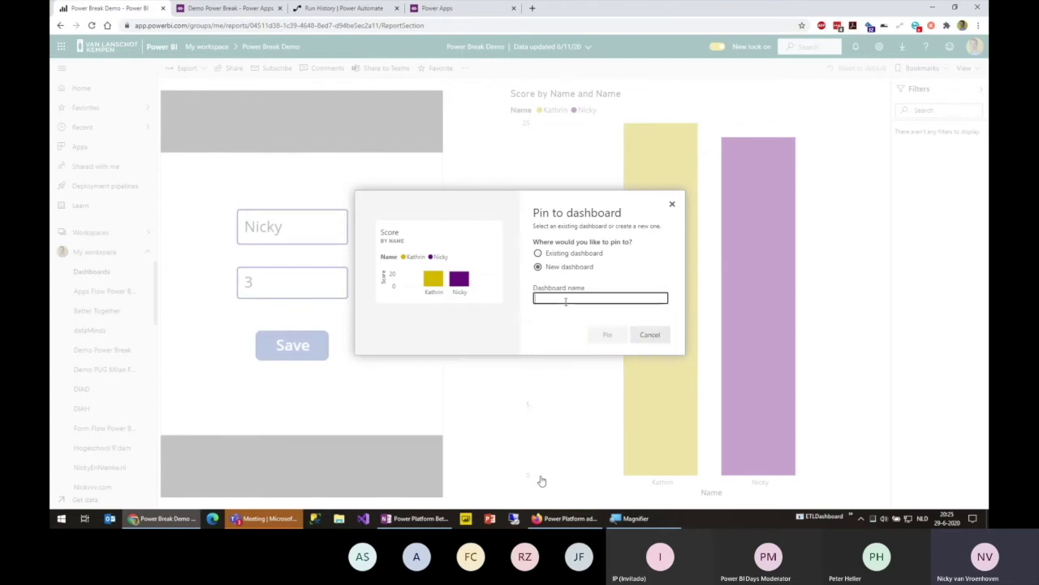
pyautogui.write('Power Break D')
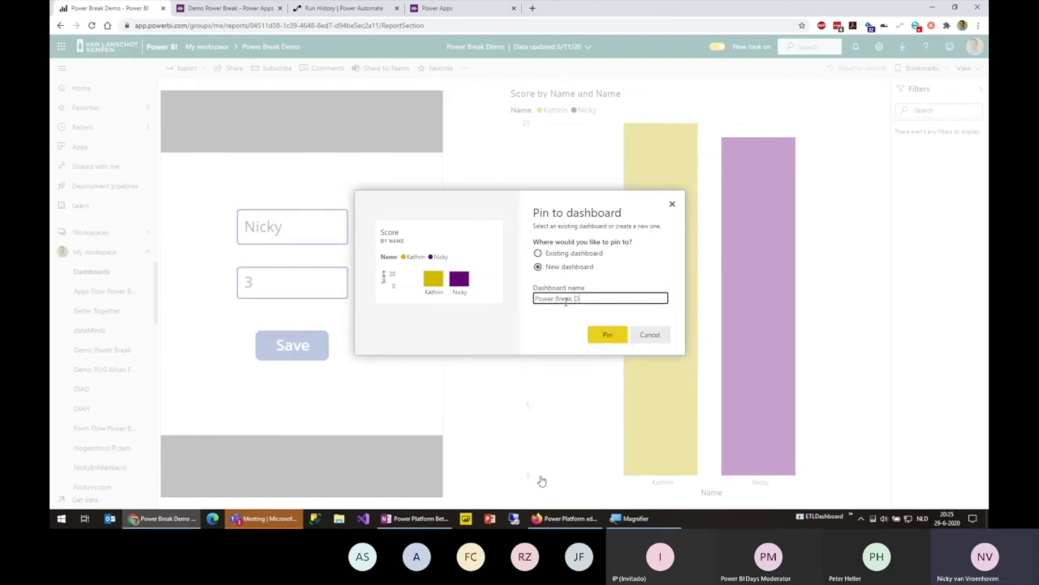
pyautogui.click(608, 334)
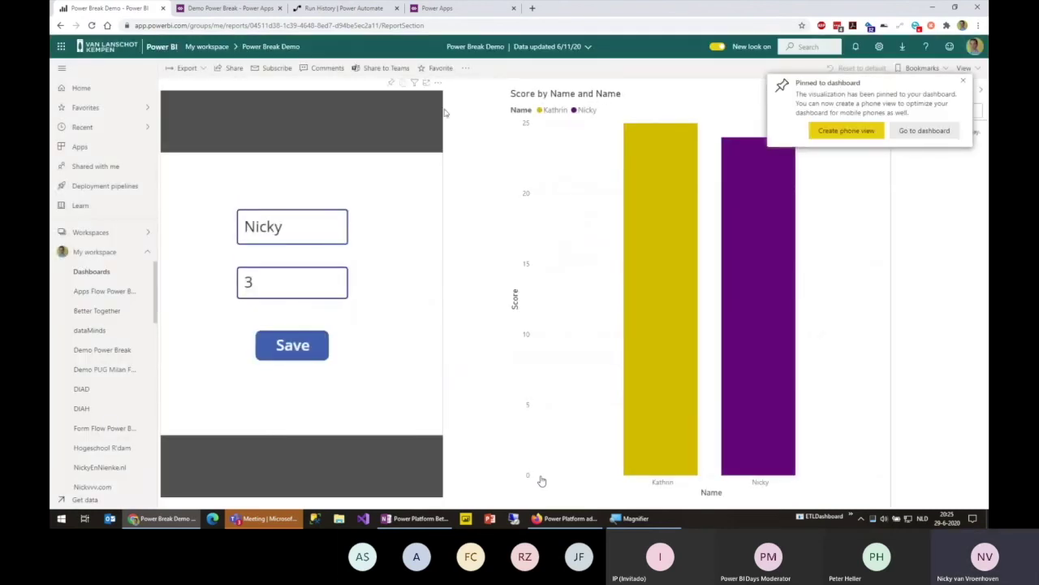
pyautogui.click(964, 81)
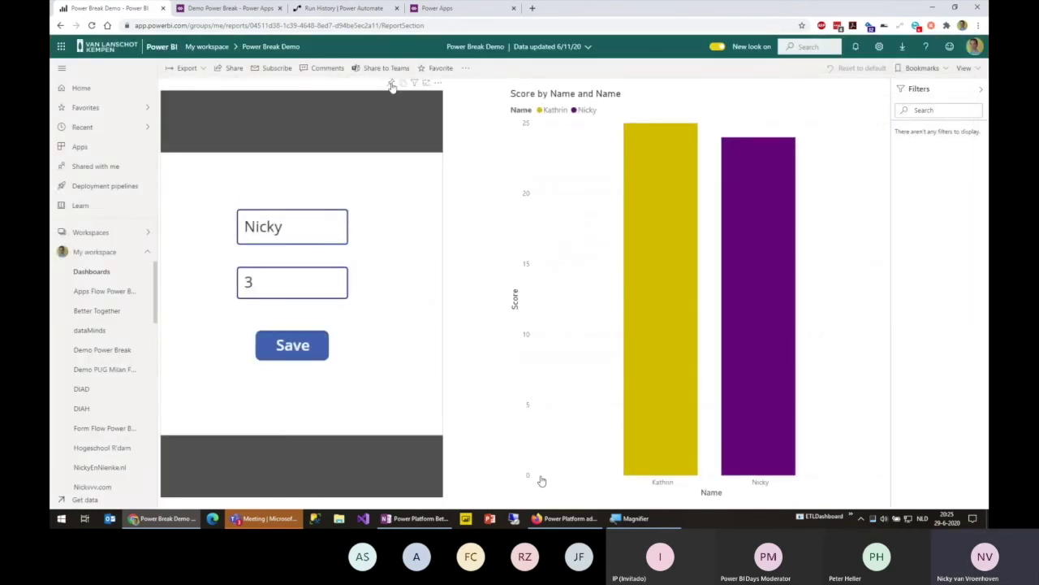
# Pin the embedded app visual to the existing Power Break Demo dashboard and dismiss the notification.
pyautogui.click(392, 84)
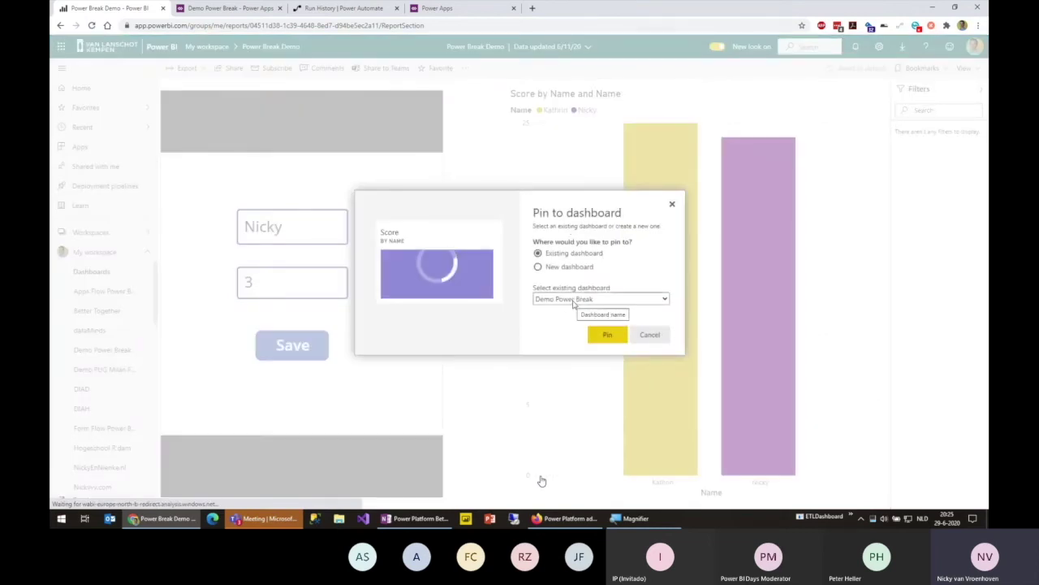
pyautogui.click(573, 300)
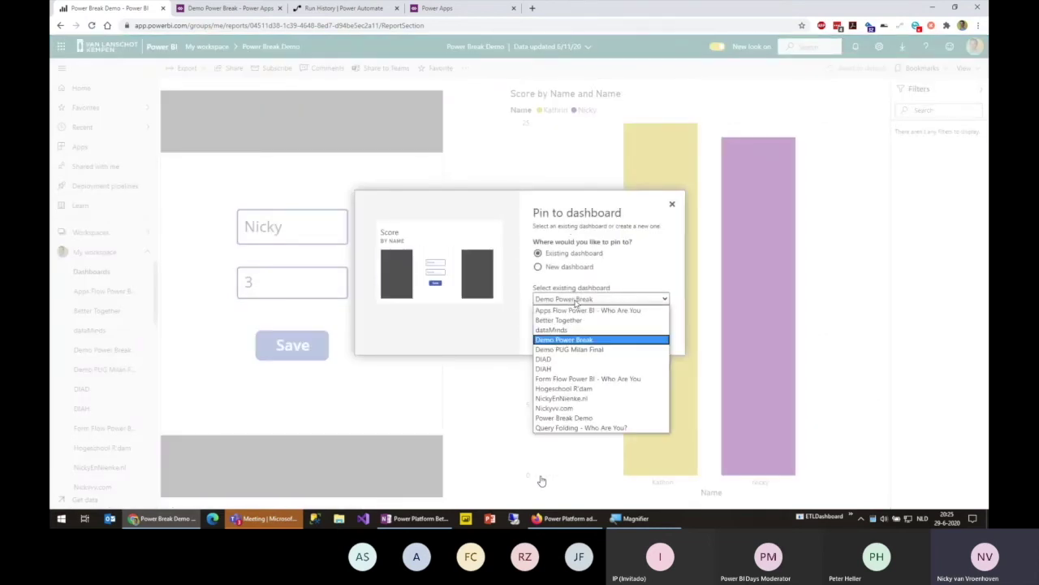
pyautogui.click(569, 418)
pyautogui.click(605, 335)
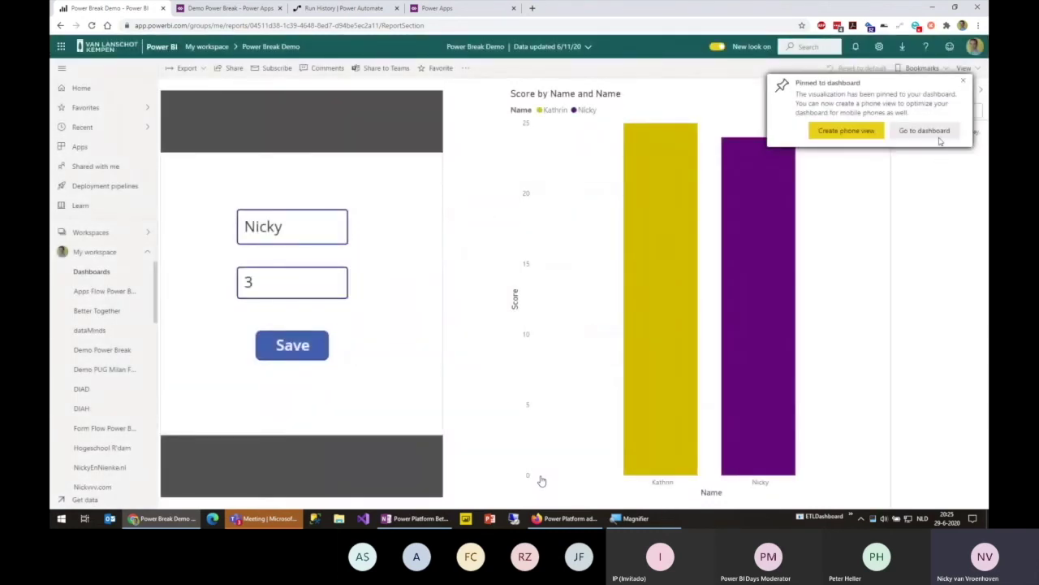
pyautogui.click(963, 81)
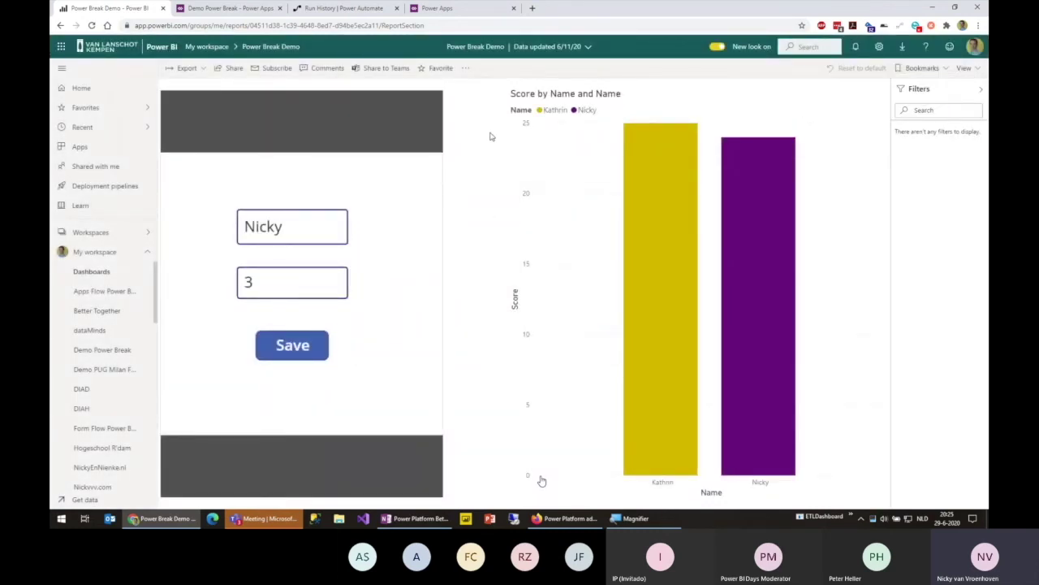
# Open the Power Break Demo dashboard and arrange the app tile and score chart side by side, enlarging both tiles.
pyautogui.scroll(-3, 114, 401)
pyautogui.click(115, 312)
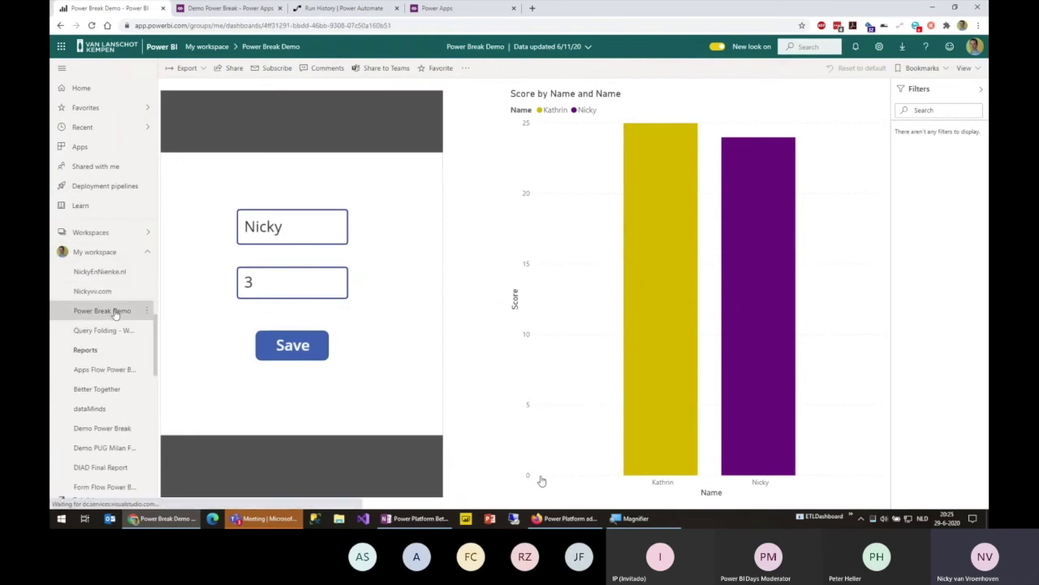
pyautogui.moveTo(283, 116); pyautogui.dragTo(712, 135)
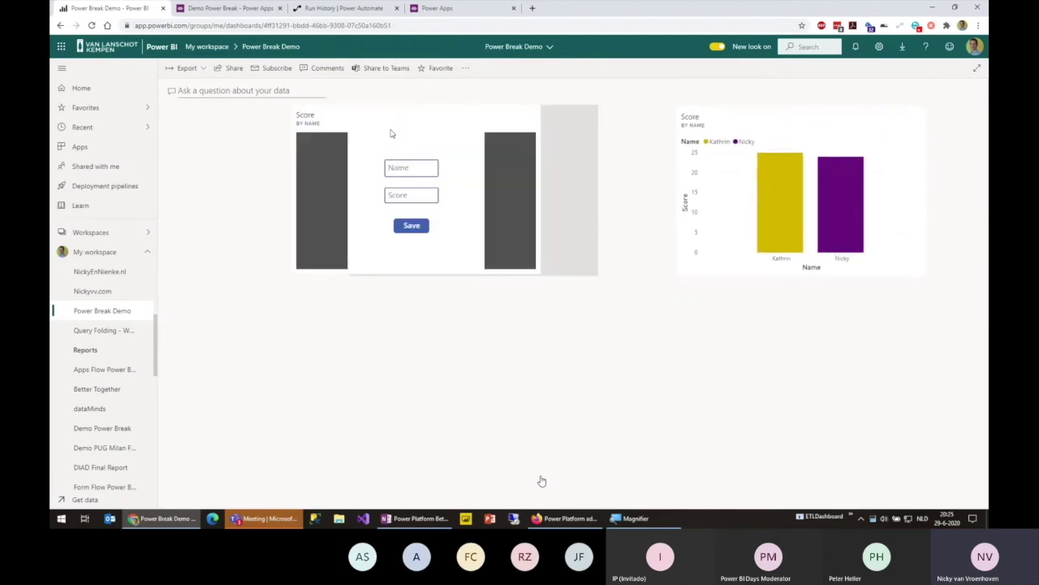
pyautogui.moveTo(410, 268); pyautogui.dragTo(418, 364)
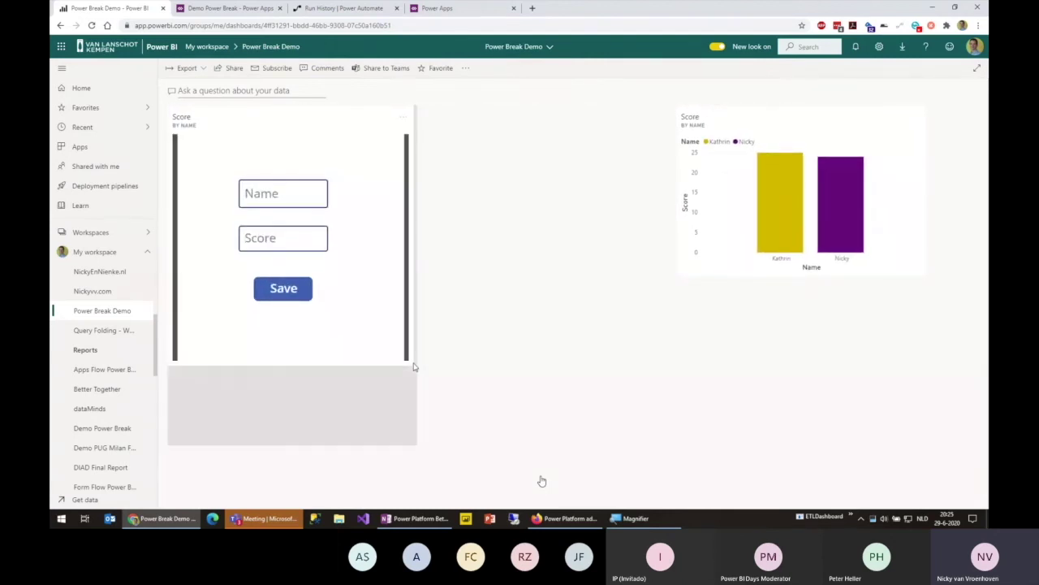
pyautogui.moveTo(756, 115); pyautogui.dragTo(532, 106)
pyautogui.moveTo(668, 272); pyautogui.dragTo(903, 435)
# Submit a score of 10 for the person with the yellow bar through the dashboard's app tile and check the chart.
pyautogui.click(285, 233)
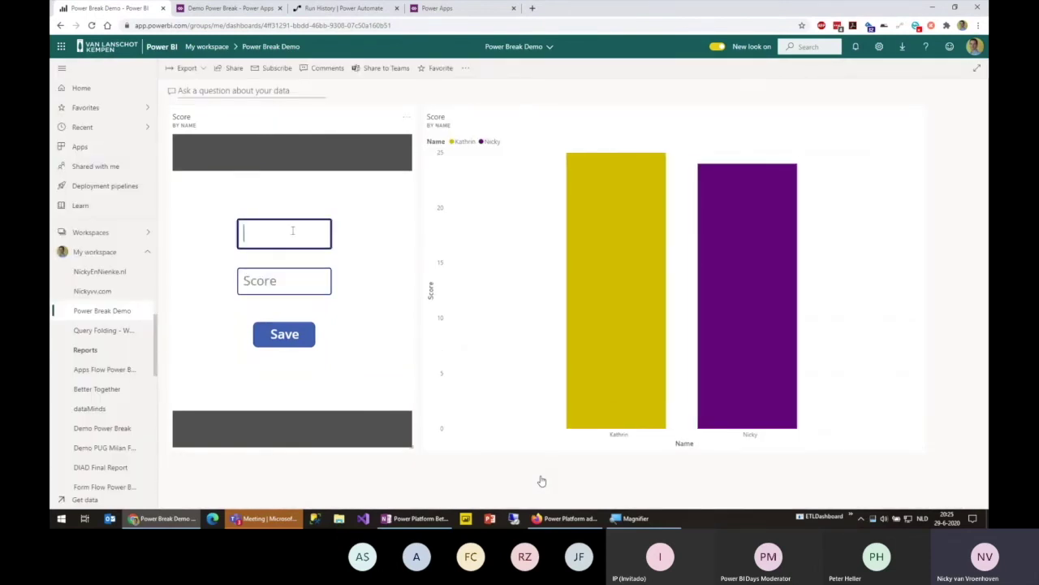
pyautogui.write('Katy')
pyautogui.press('BackSpace')
pyautogui.write('hrin')
pyautogui.click(305, 291)
pyautogui.write('1')
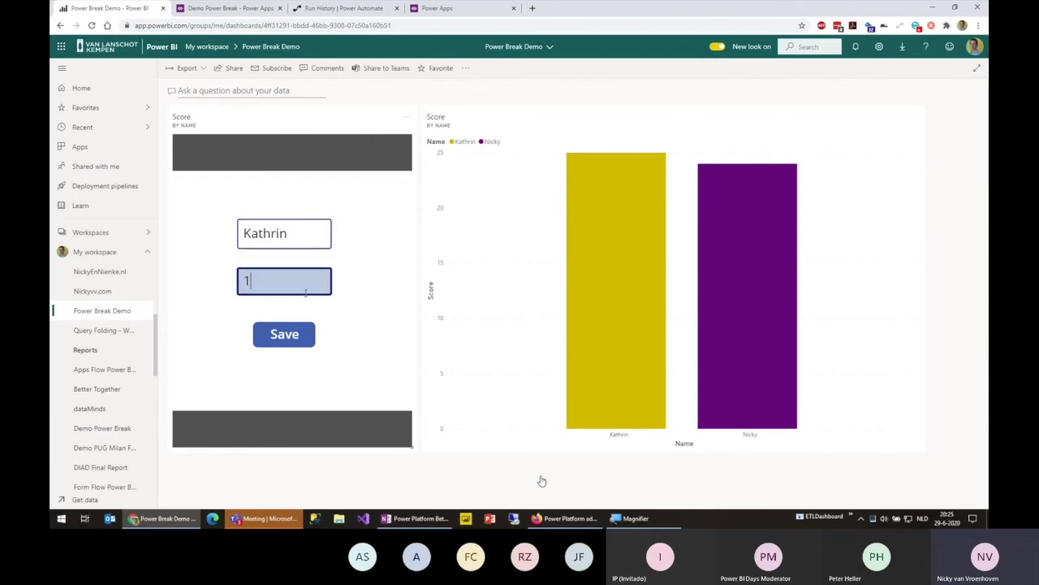
pyautogui.write('0')
pyautogui.click(296, 333)
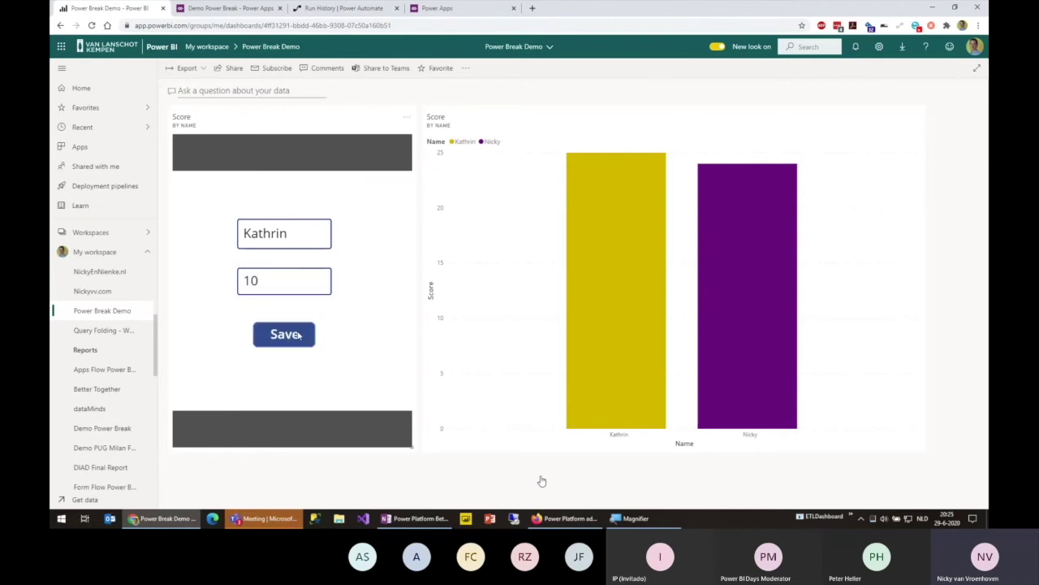
pyautogui.moveTo(575, 292)
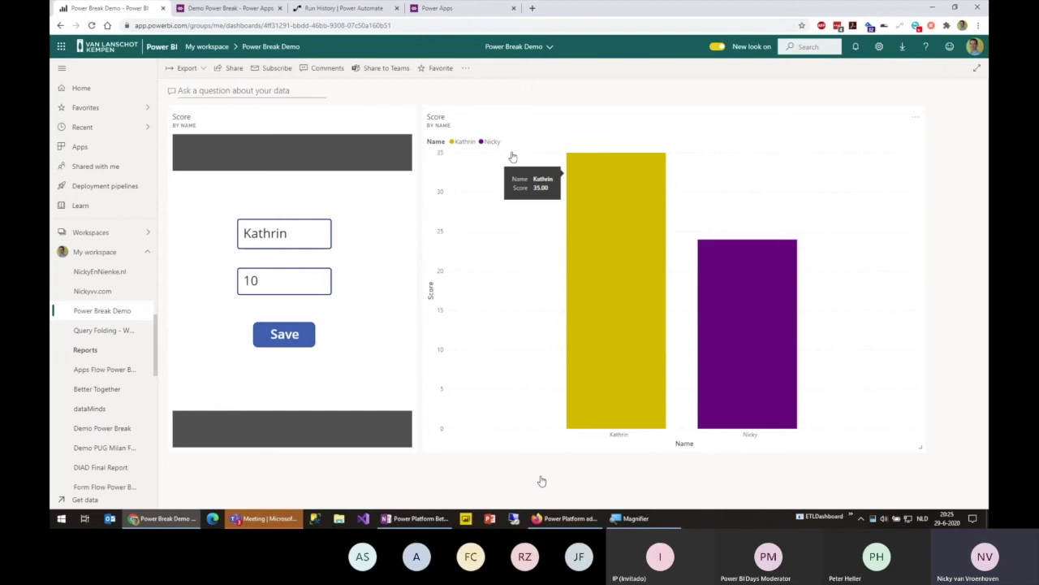
# Replace the name in the app tile with a new participant's first name, set the score to 50 and save.
pyautogui.click(302, 241)
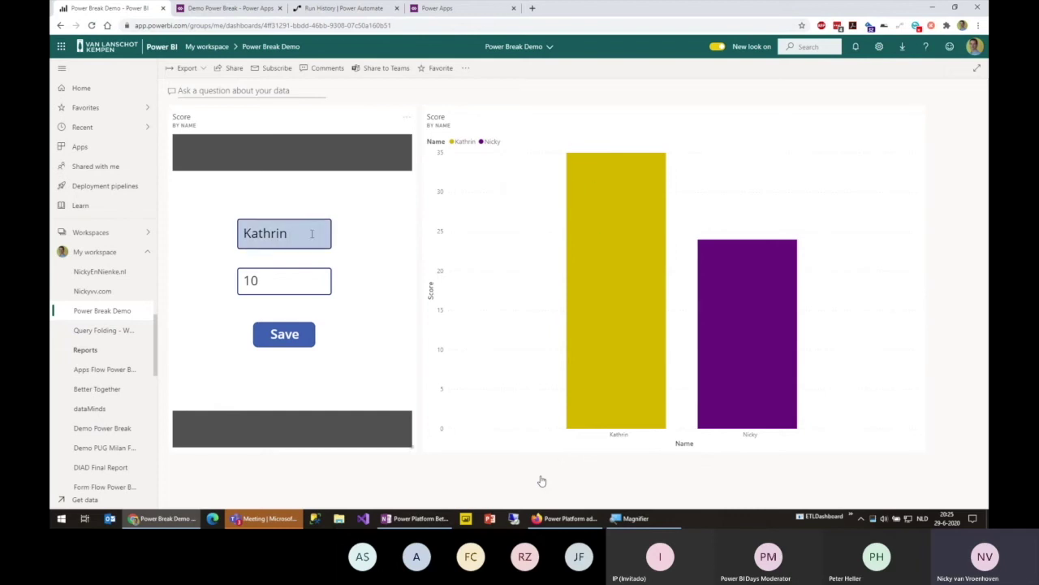
pyautogui.hotkey('ctrl', 'a')
pyautogui.press('BackSpace')
pyautogui.write('Thomas')
pyautogui.press('Tab')
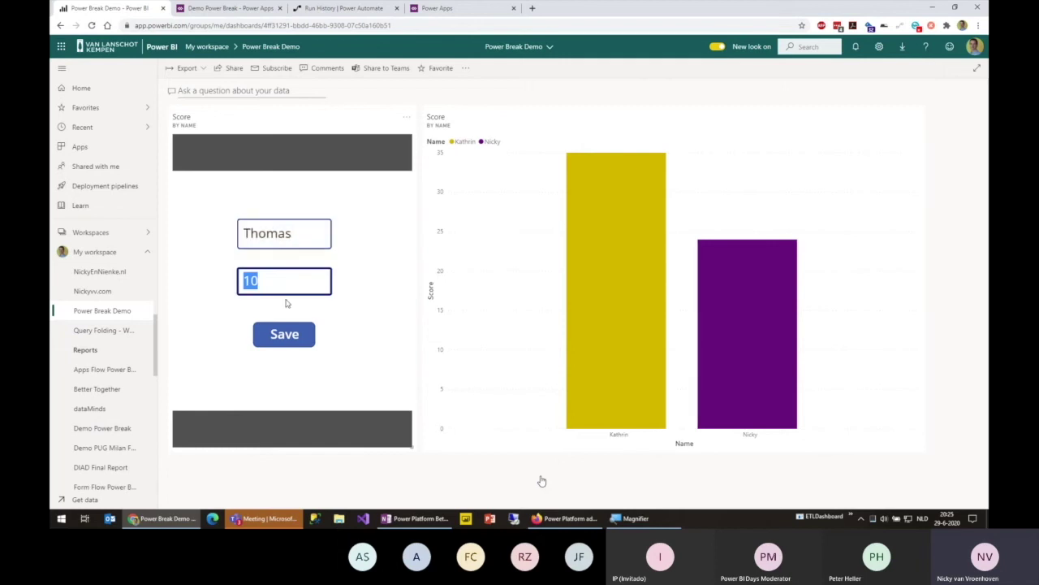
pyautogui.write('50')
pyautogui.click(289, 334)
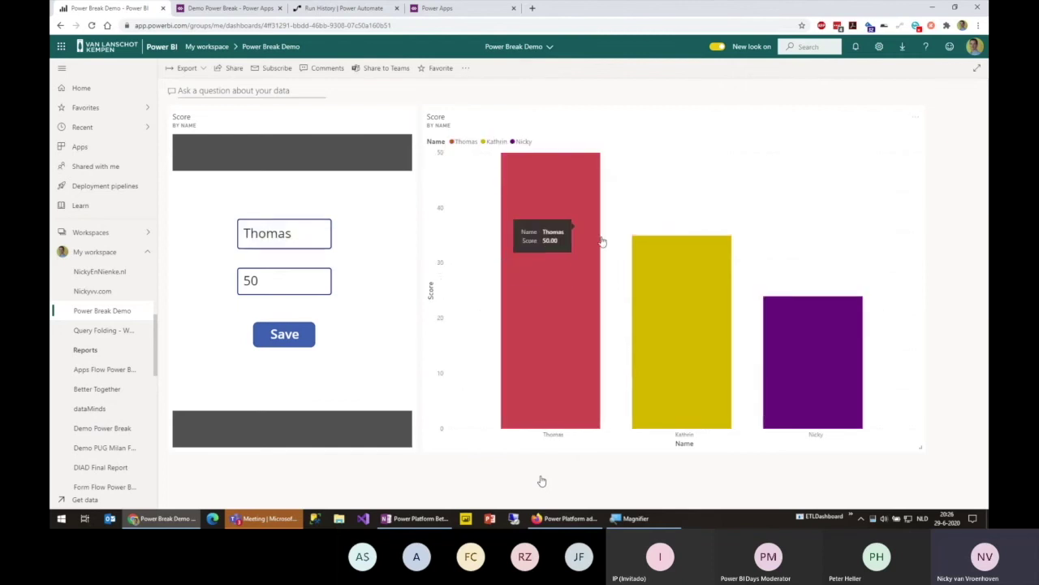
# Enter another new participant's first name in the app tile with a score of 45 and save the entry.
pyautogui.click(308, 234)
pyautogui.hotkey('ctrl', 'a')
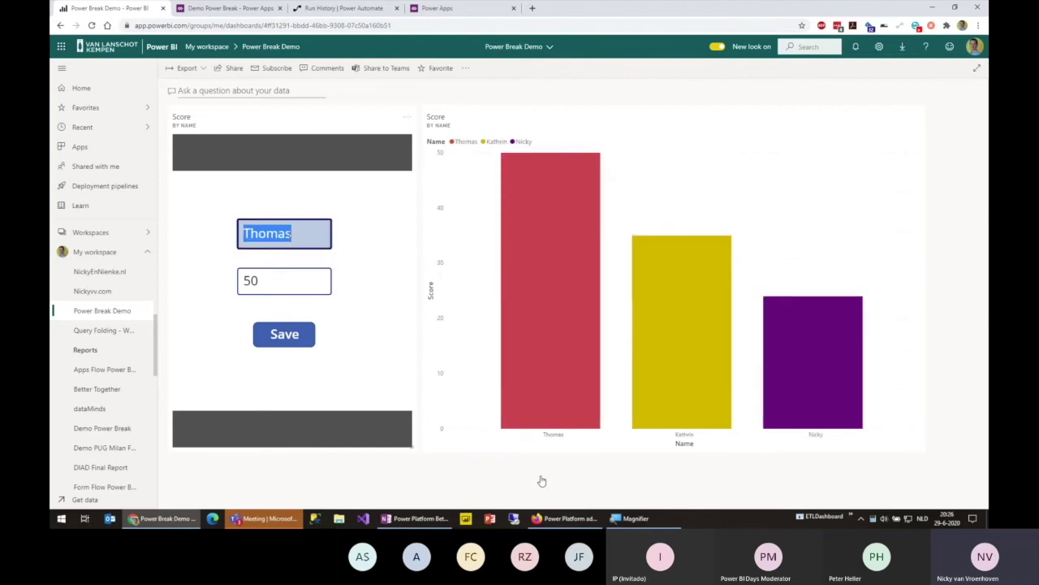
pyautogui.write('Asgeir')
pyautogui.press('Tab')
pyautogui.write('45')
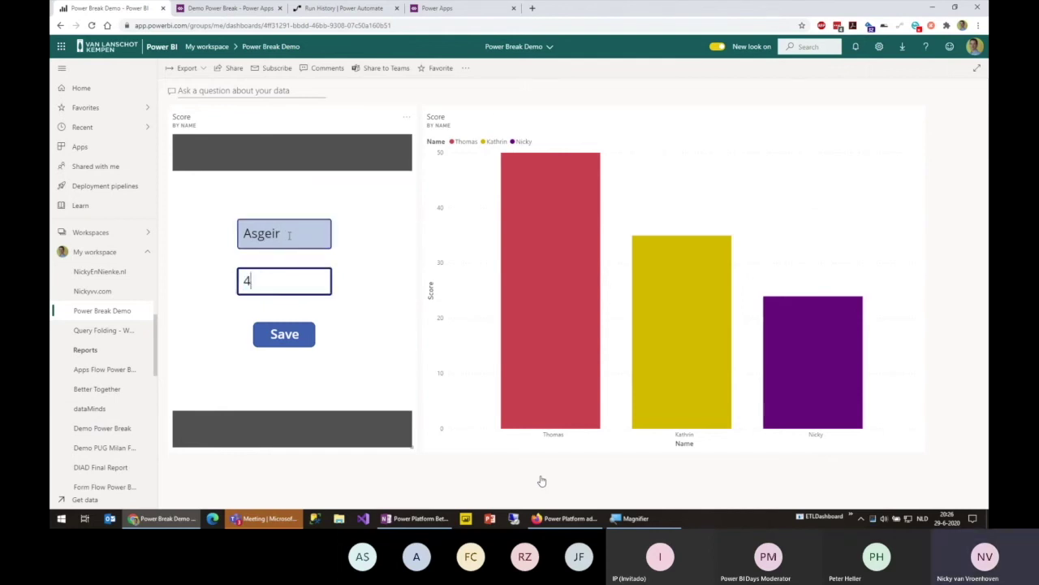
pyautogui.click(284, 334)
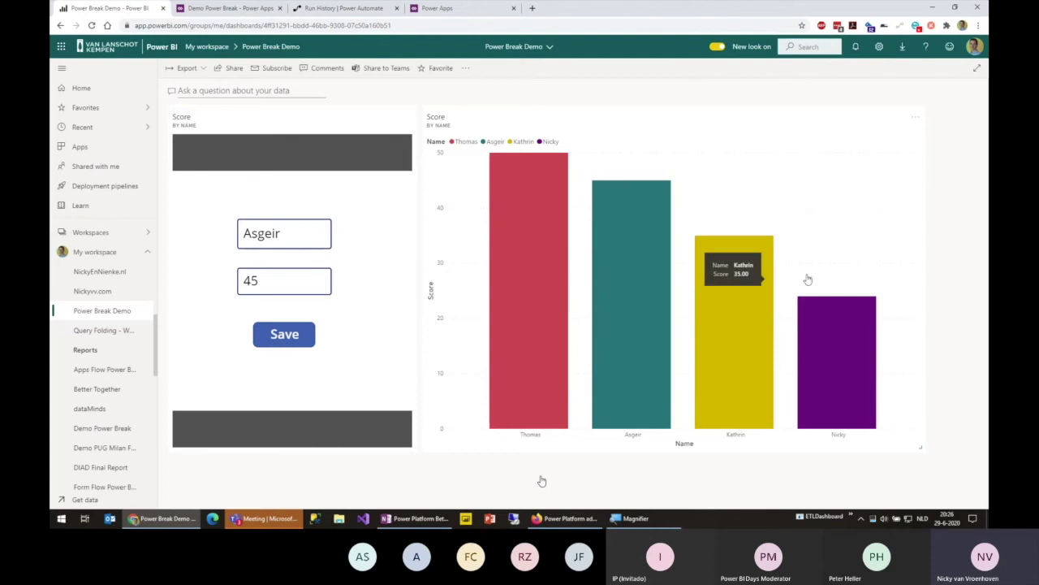
# Submit a score of 100 for the person with the purple bar through the app tile and check that bar's value.
pyautogui.click(297, 234)
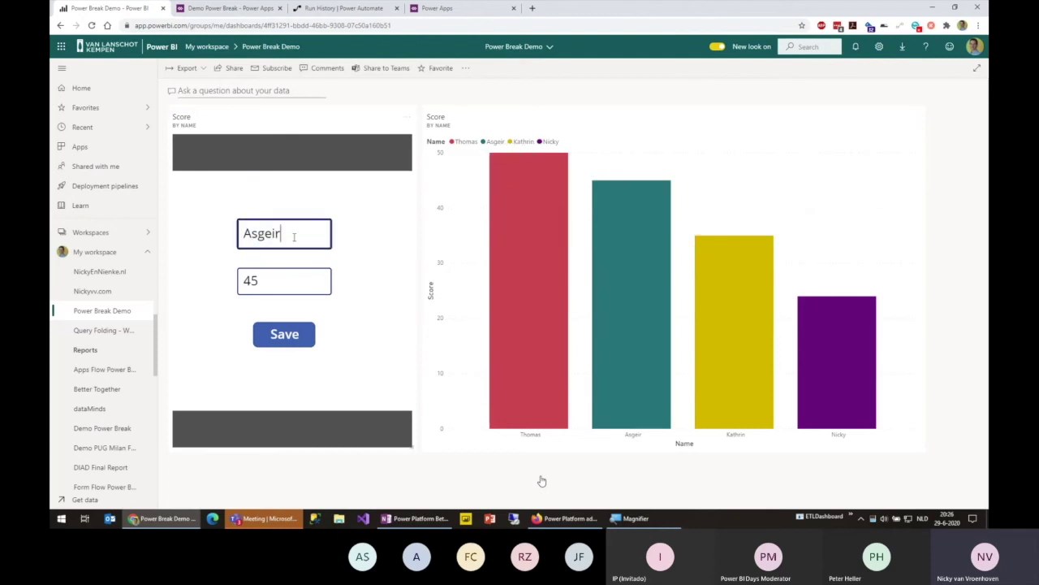
pyautogui.moveTo(297, 233); pyautogui.dragTo(216, 227)
pyautogui.write('M')
pyautogui.press('BackSpace')
pyautogui.write('Nickty')
pyautogui.press('Tab')
pyautogui.hotkey('shift', 'Tab')
pyautogui.press('Left')
pyautogui.press('BackSpace')
pyautogui.press('Tab')
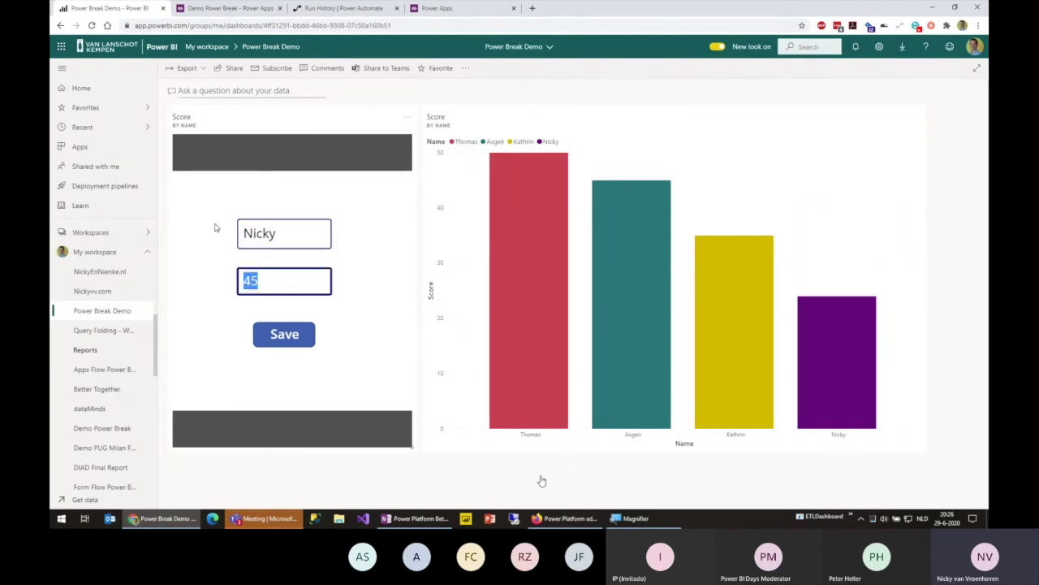
pyautogui.write('100')
pyautogui.click(286, 335)
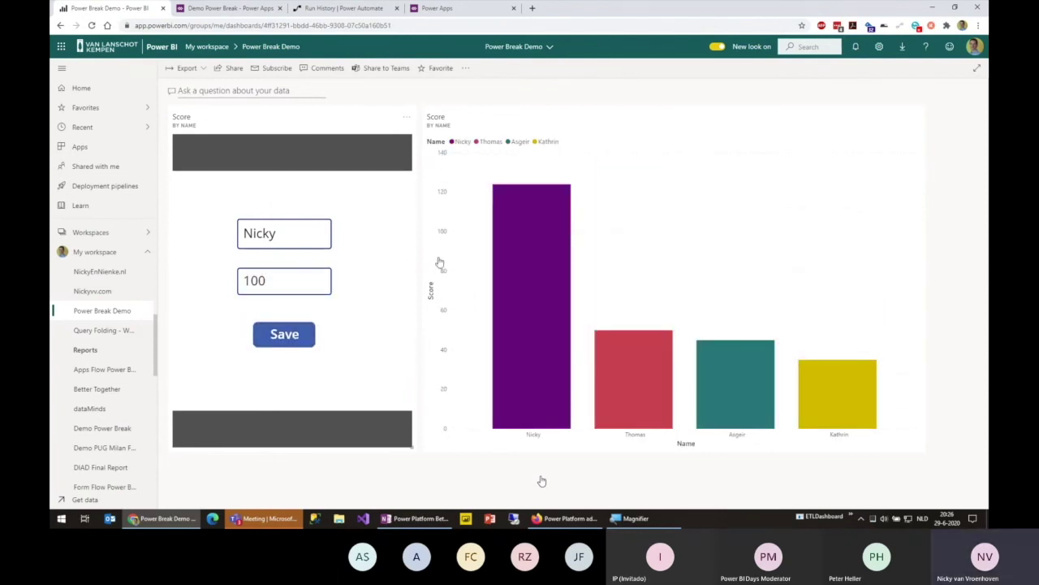
pyautogui.moveTo(542, 212)
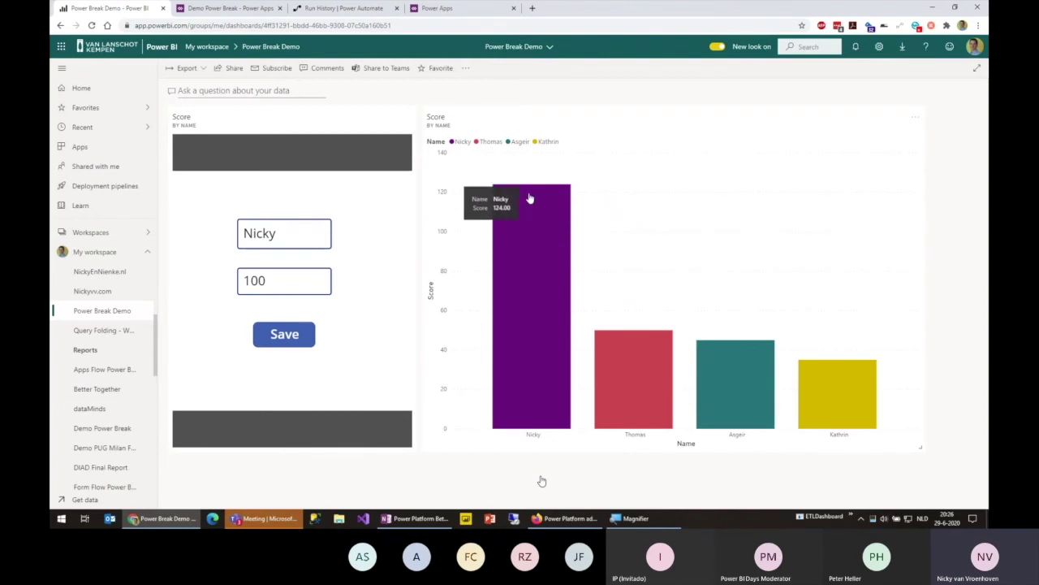
# Submit a score of -90 for the person with the purple bar through the app tile and check that bar.
pyautogui.click(281, 279)
pyautogui.press('Home')
pyautogui.press('Delete')
pyautogui.press('Delete')
pyautogui.write('-90')
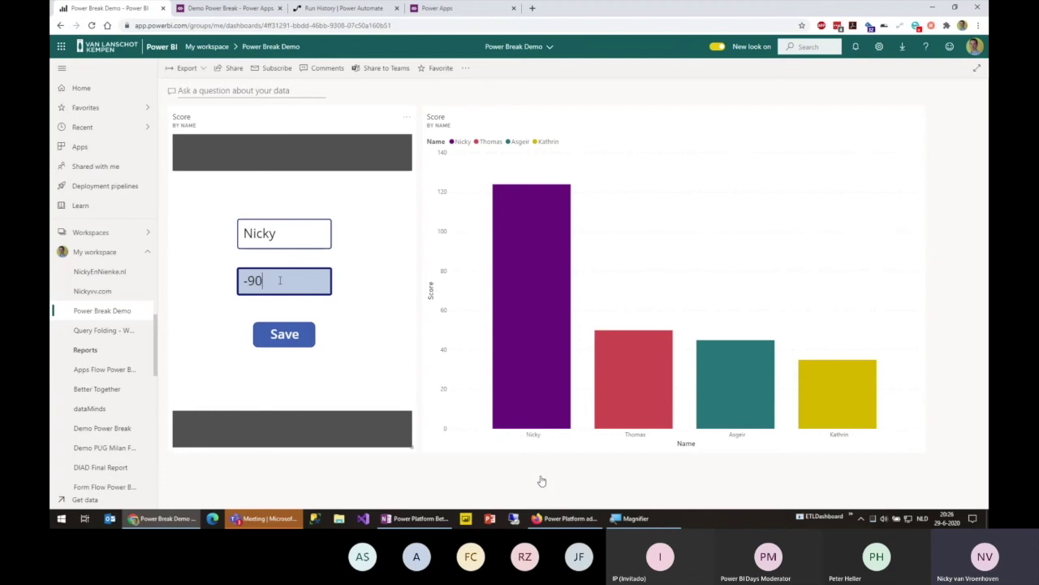
pyautogui.click(296, 339)
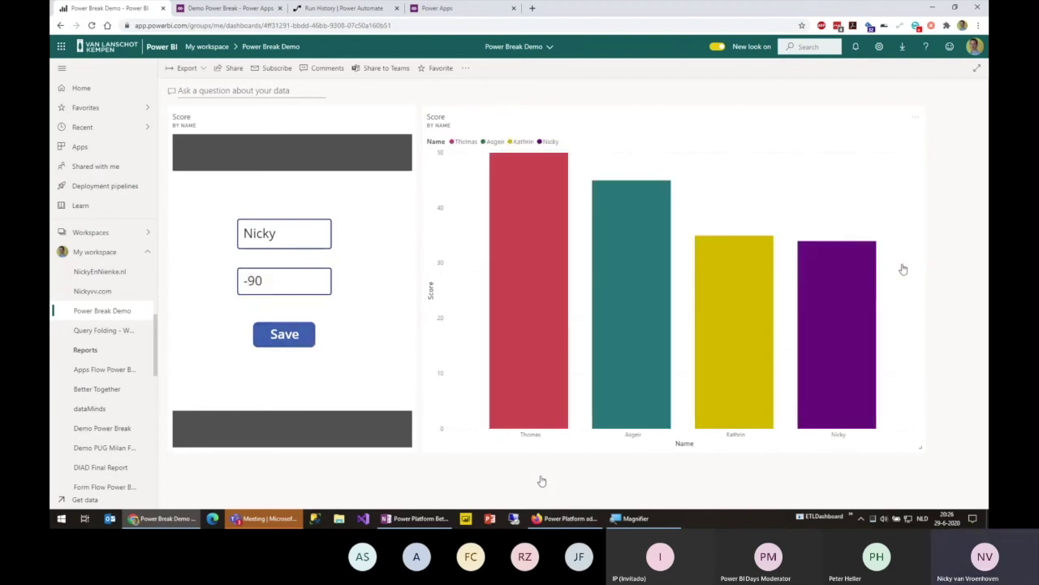
pyautogui.moveTo(828, 273)
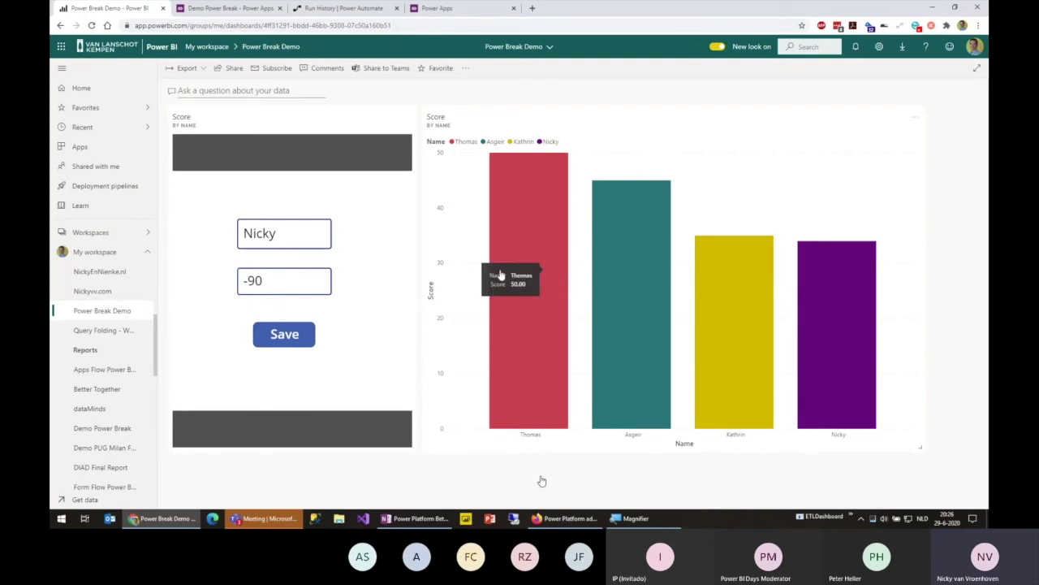
# Replace the score in the app tile with -34 for the same person and save it.
pyautogui.click(276, 276)
pyautogui.tripleClick(298, 288)
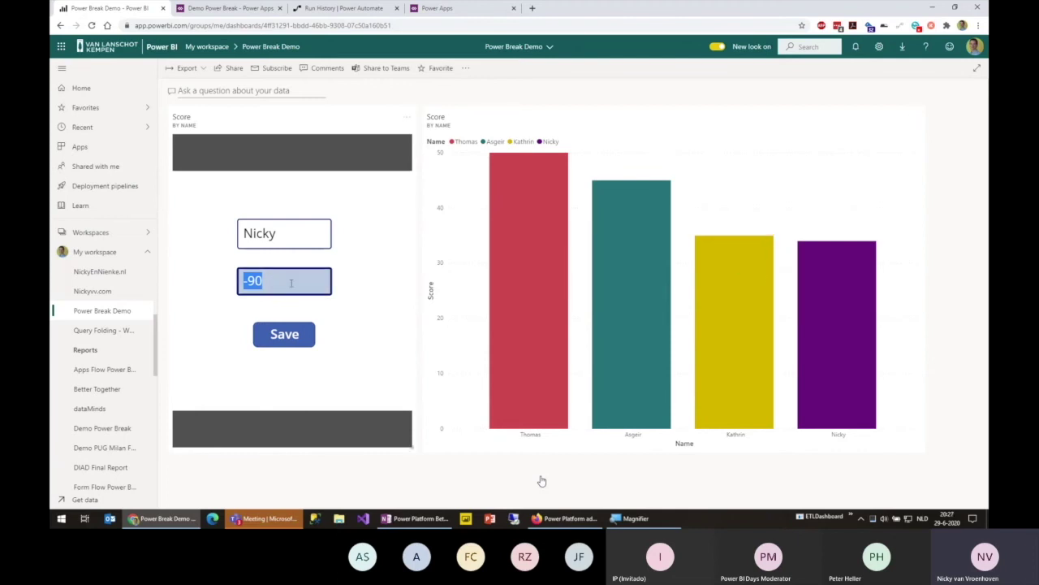
pyautogui.write('-34')
pyautogui.click(295, 338)
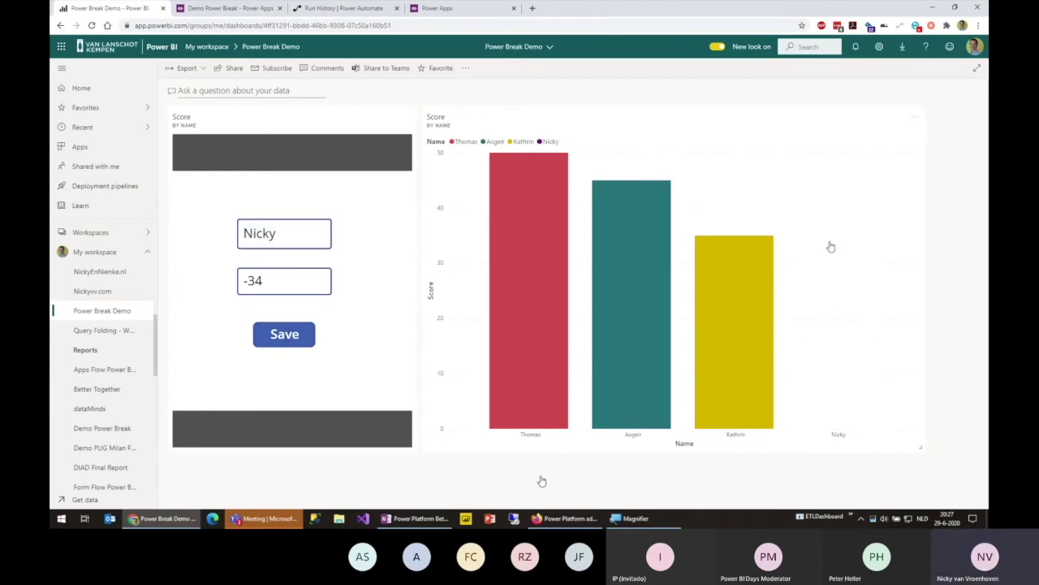
# Save a score of -10 and another of 20 for the same person through the app tile.
pyautogui.click(272, 280)
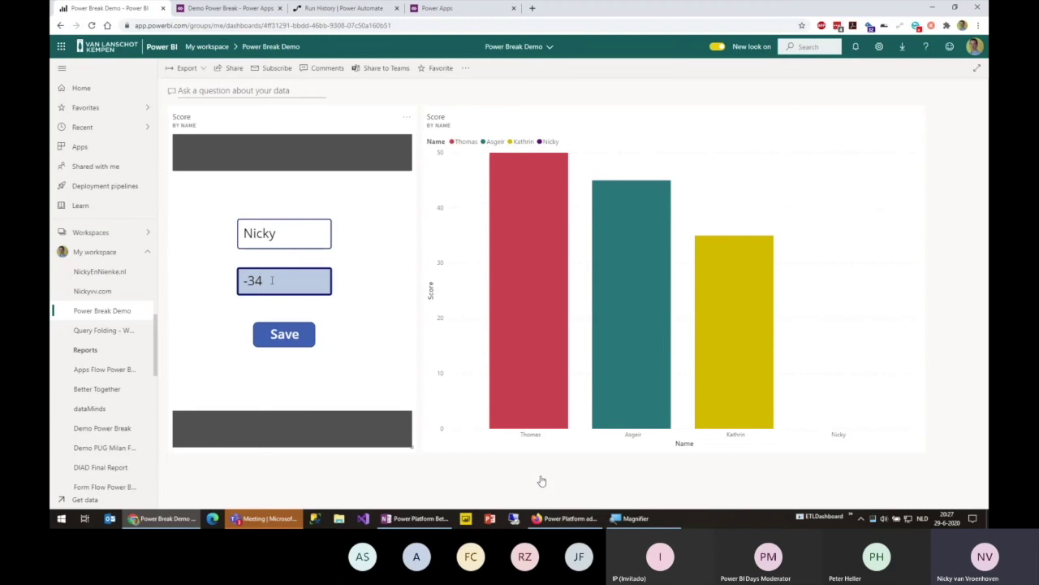
pyautogui.write('10')
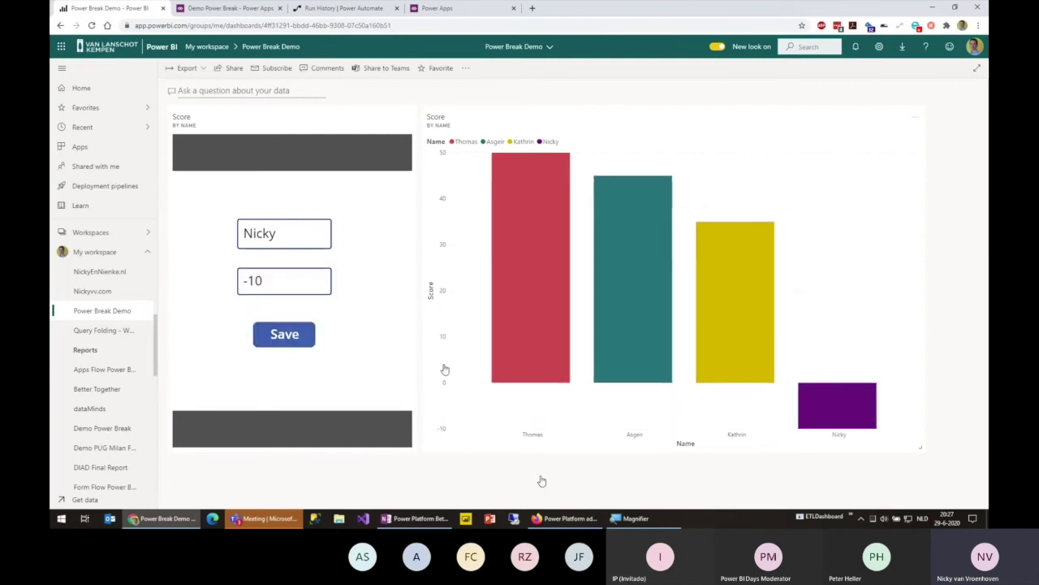
pyautogui.moveTo(267, 275); pyautogui.dragTo(221, 284)
pyautogui.write('20')
pyautogui.click(290, 344)
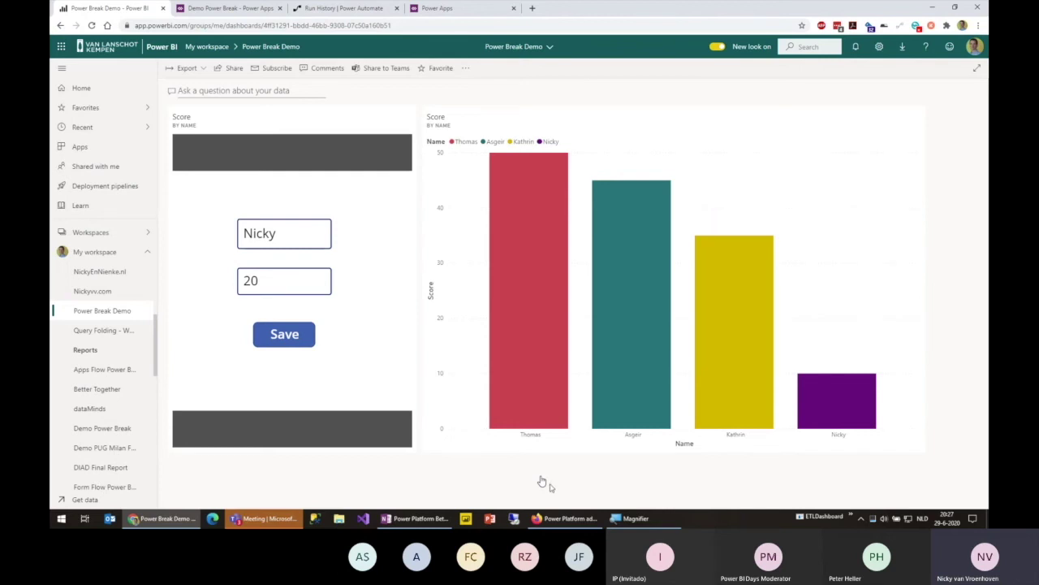
# Switch to the slide presentation and advance to the Gotchas slide.
pyautogui.hotkey('alt', 'Tab')
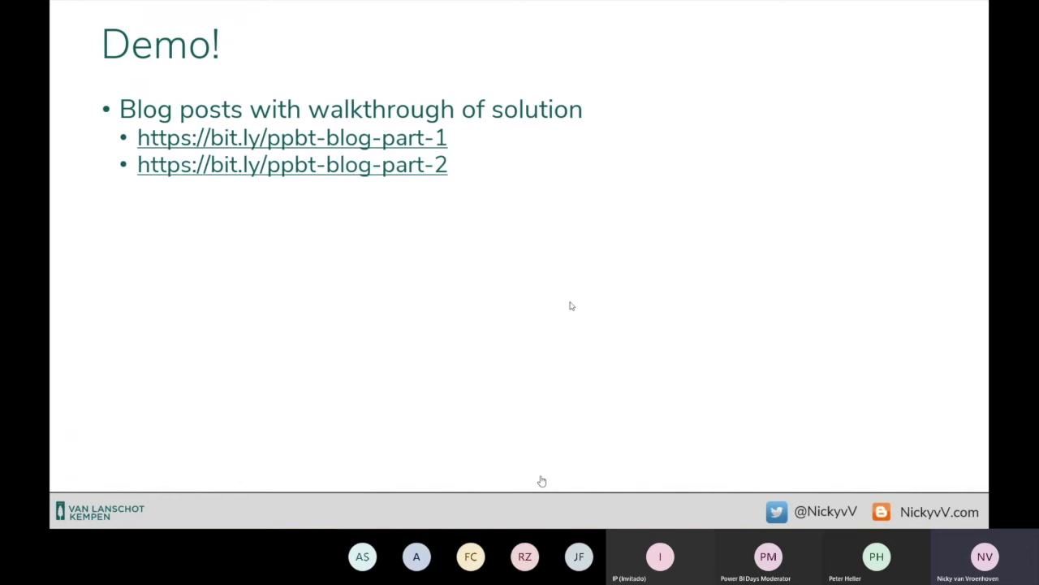
pyautogui.press('Right')
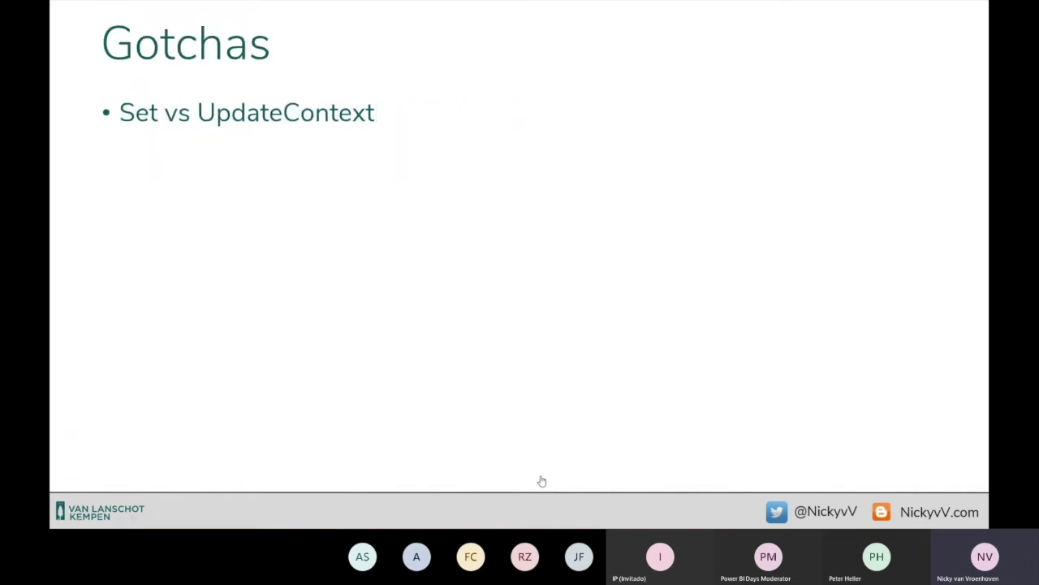
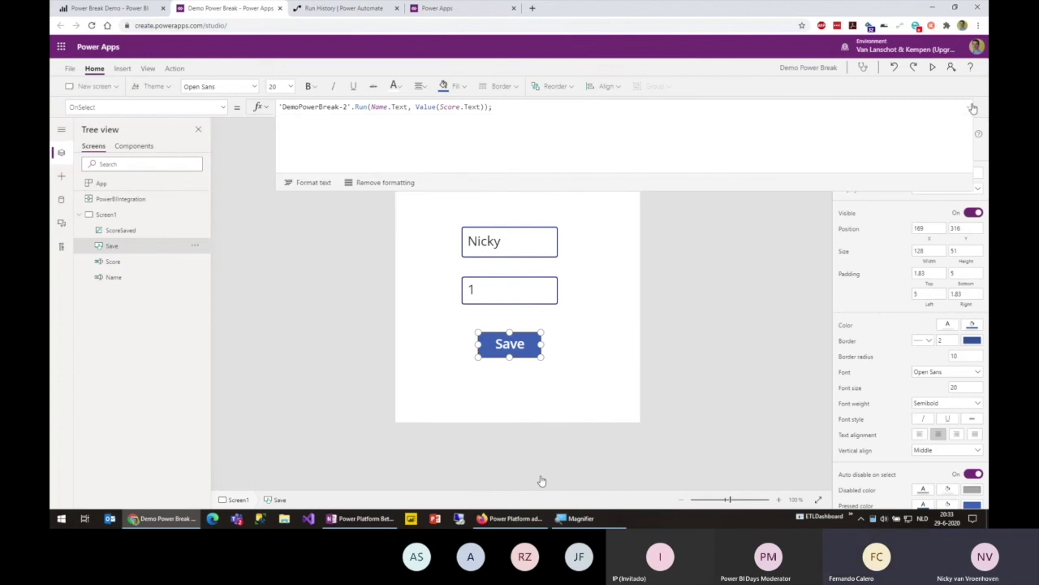
# Add Reset(Name); and Reset(Score); on new lines after the flow call in the Save button's OnSelect formula.
pyautogui.click(496, 139)
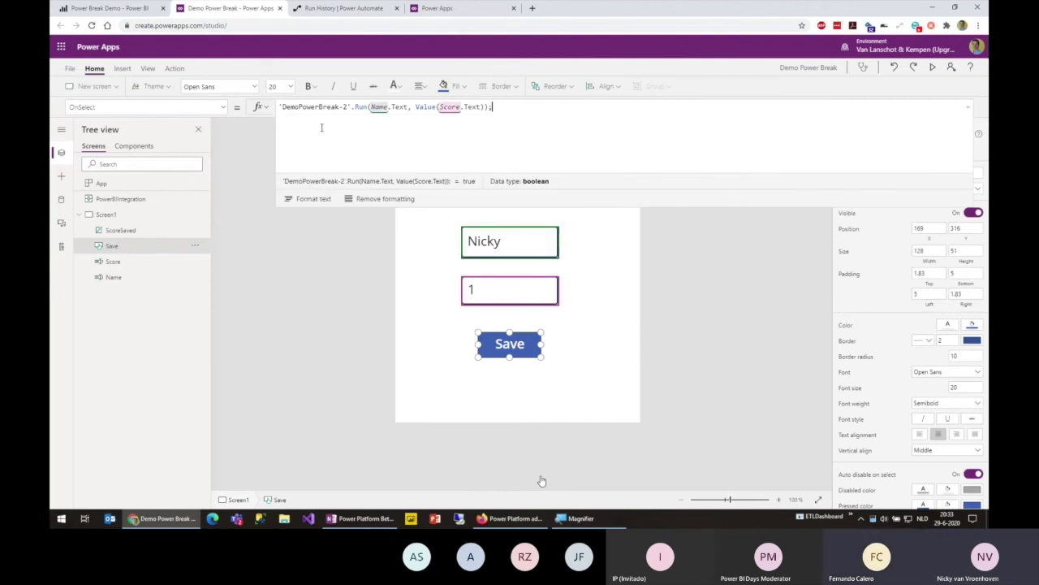
pyautogui.click(467, 10)
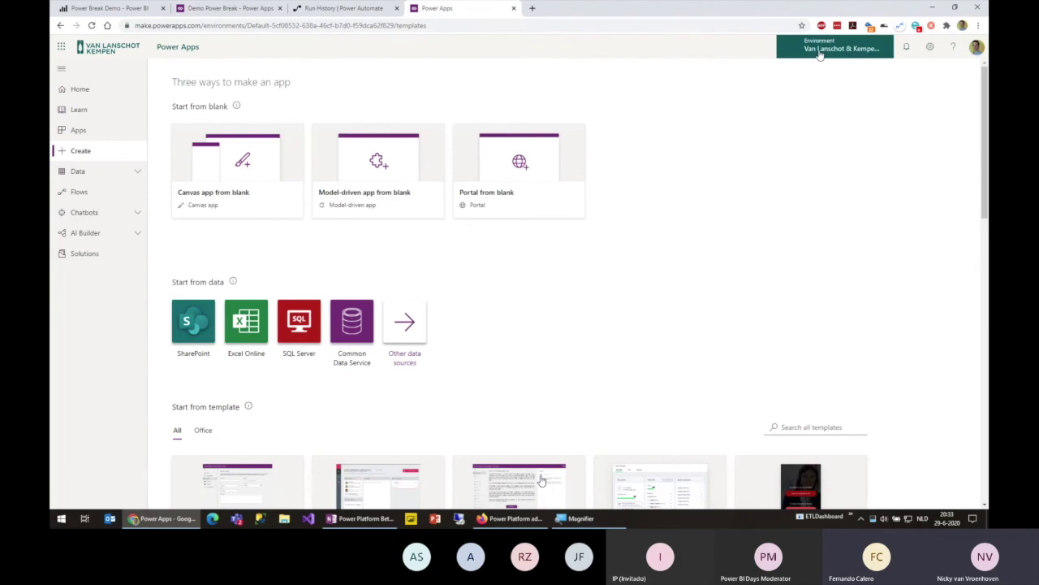
pyautogui.click(231, 9)
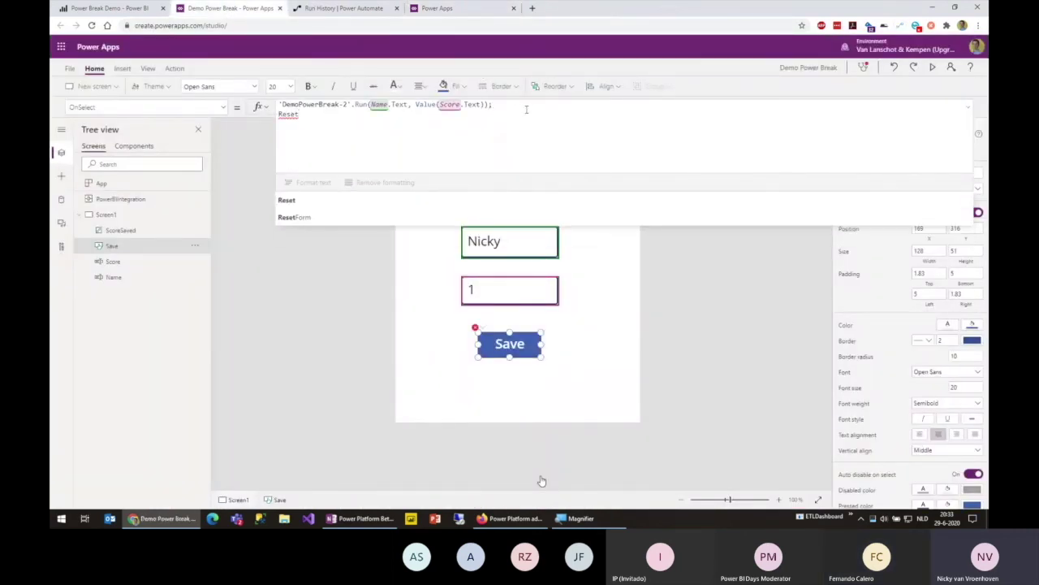
pyautogui.write('(Name')
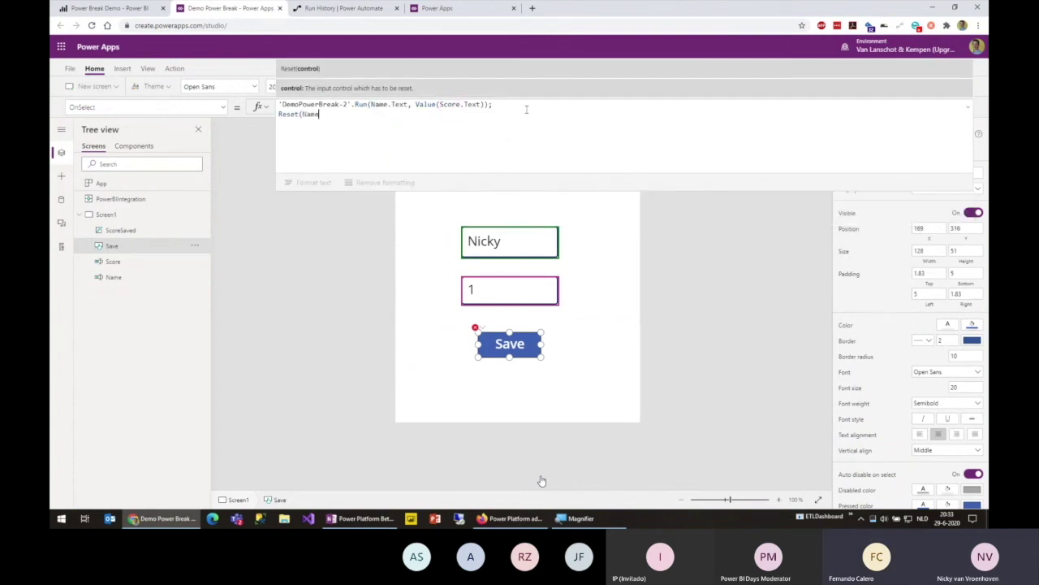
pyautogui.write('); ')
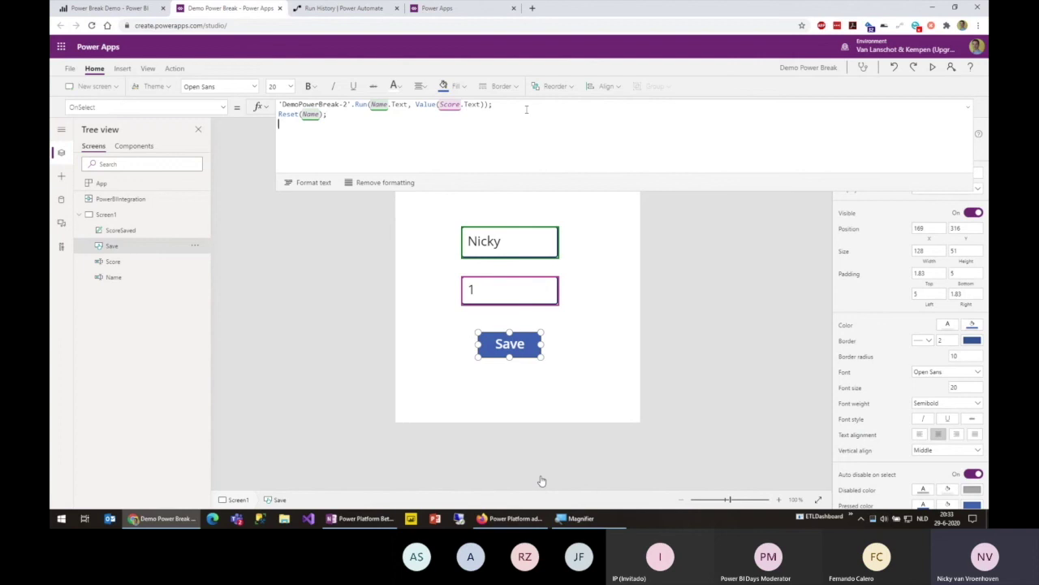
pyautogui.write('Reset(Sc')
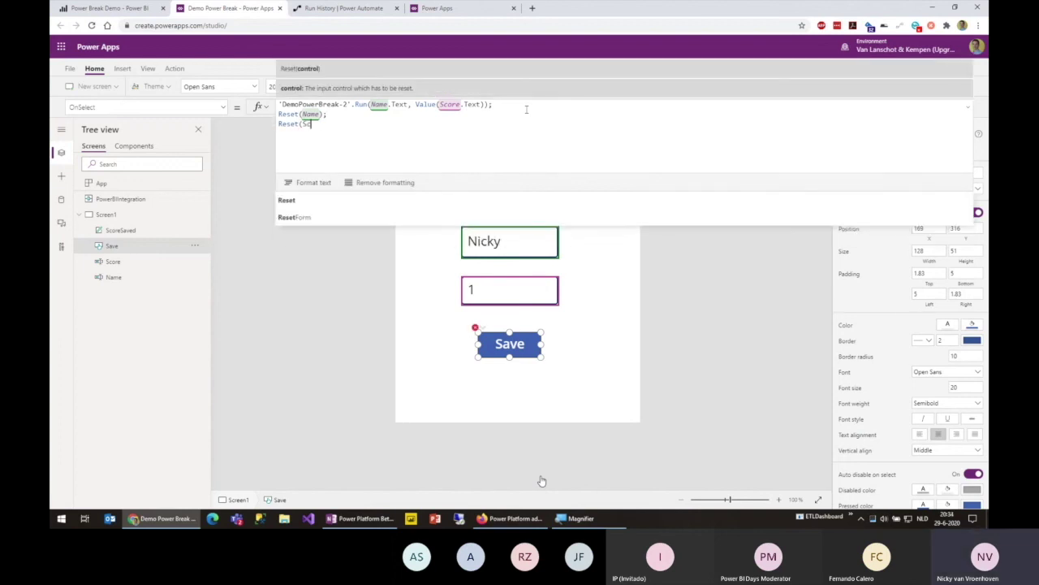
pyautogui.write('ore);')
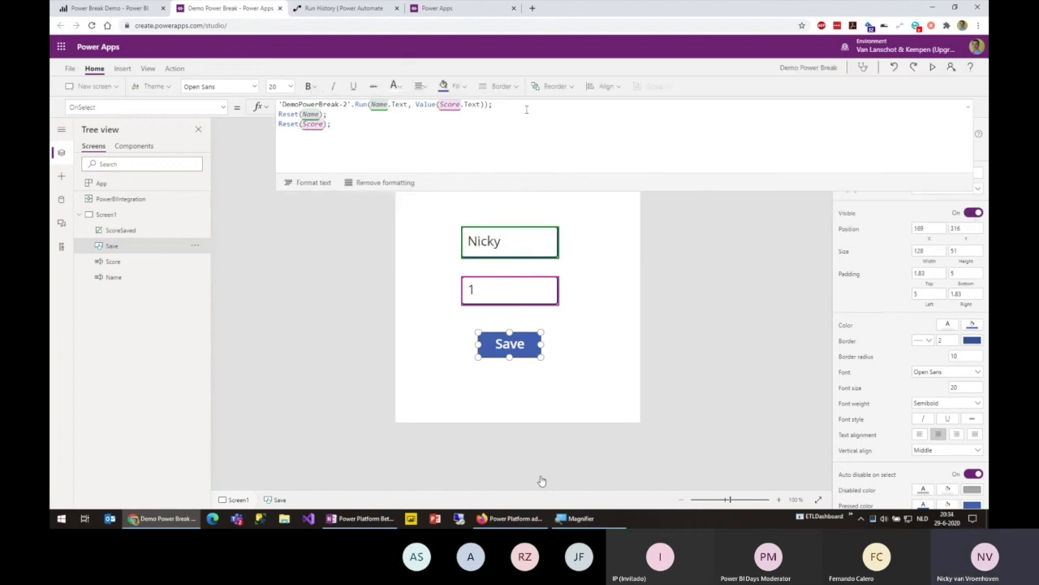
# Save the Demo Power Break app, publish this version and return to the canvas.
pyautogui.hotkey('ctrl', 's')
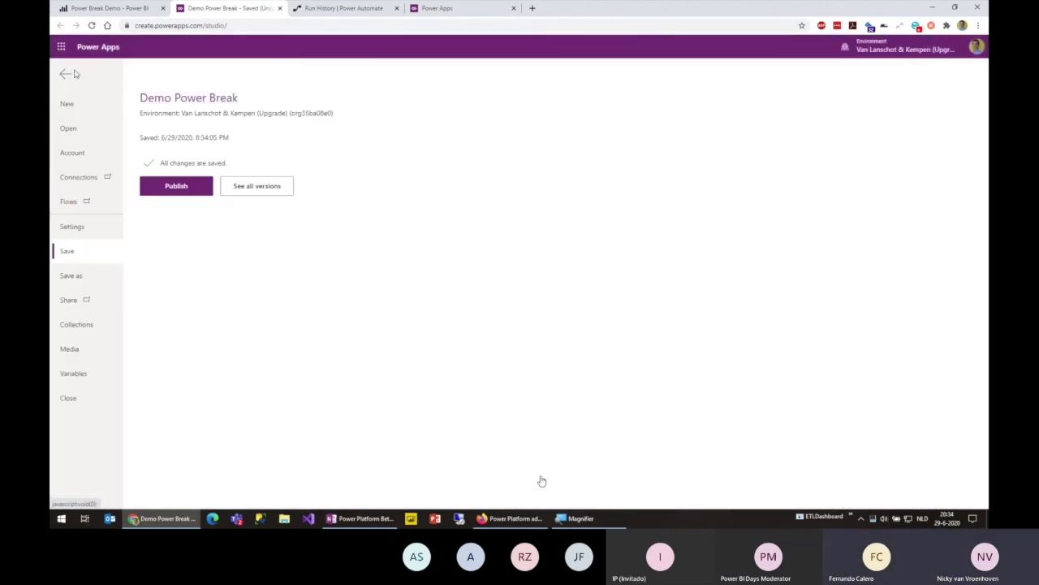
pyautogui.click(188, 188)
pyautogui.click(526, 329)
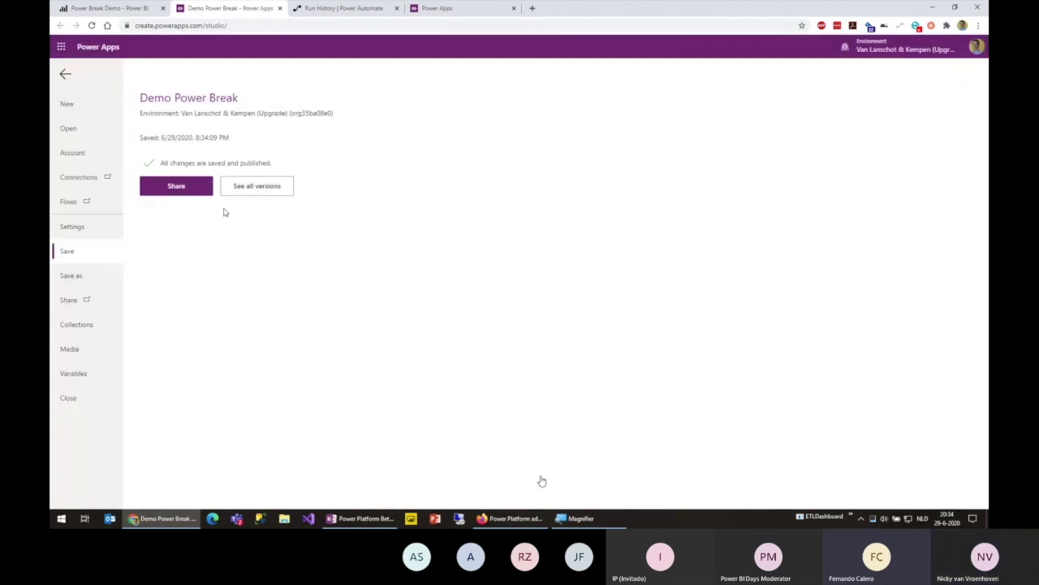
pyautogui.click(65, 74)
# Switch to the Power Break Demo dashboard and reload it repeatedly to load the updated app tile.
pyautogui.click(63, 7)
pyautogui.press('F5')
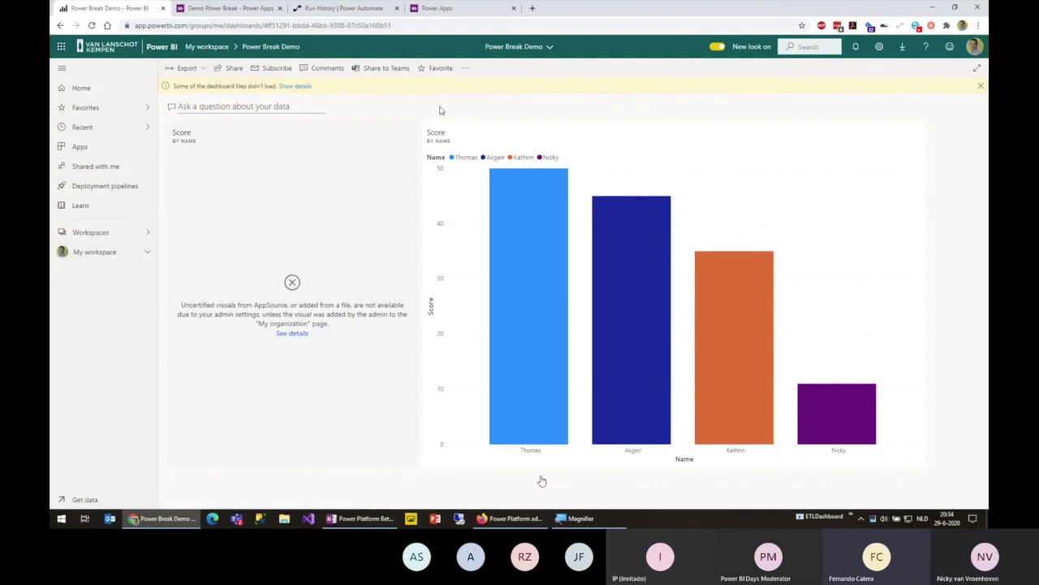
pyautogui.press('F5')
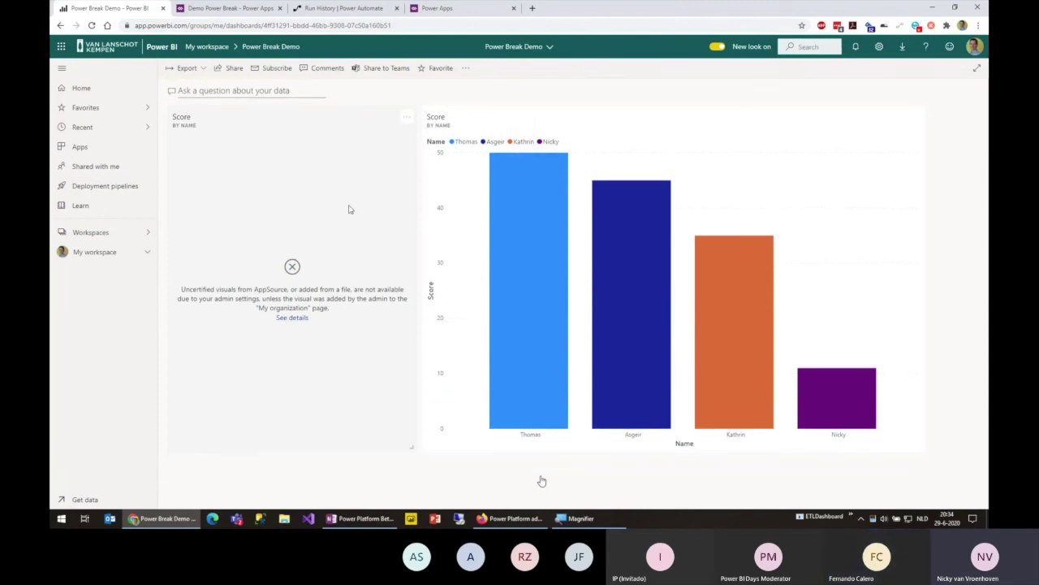
pyautogui.press('F5')
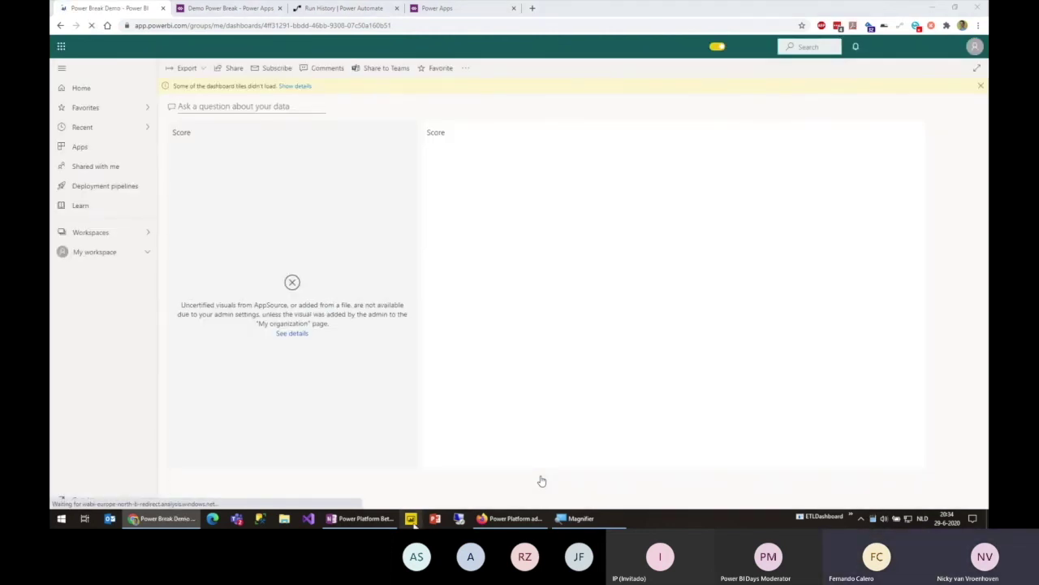
# Open the recent file Apps Flow Power BI - Who Are You in Power BI Desktop.
pyautogui.rightClick(411, 519)
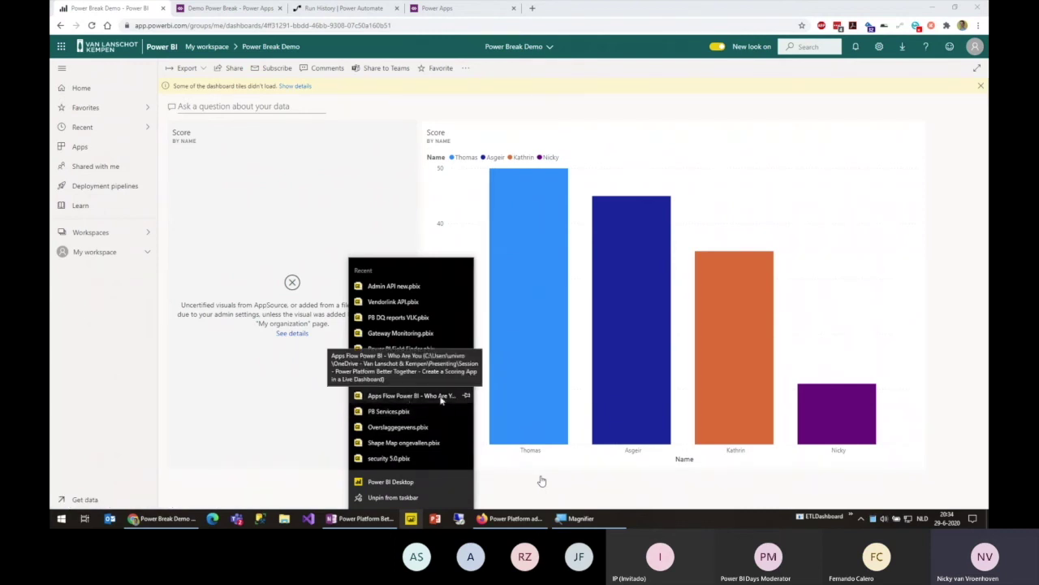
pyautogui.click(400, 396)
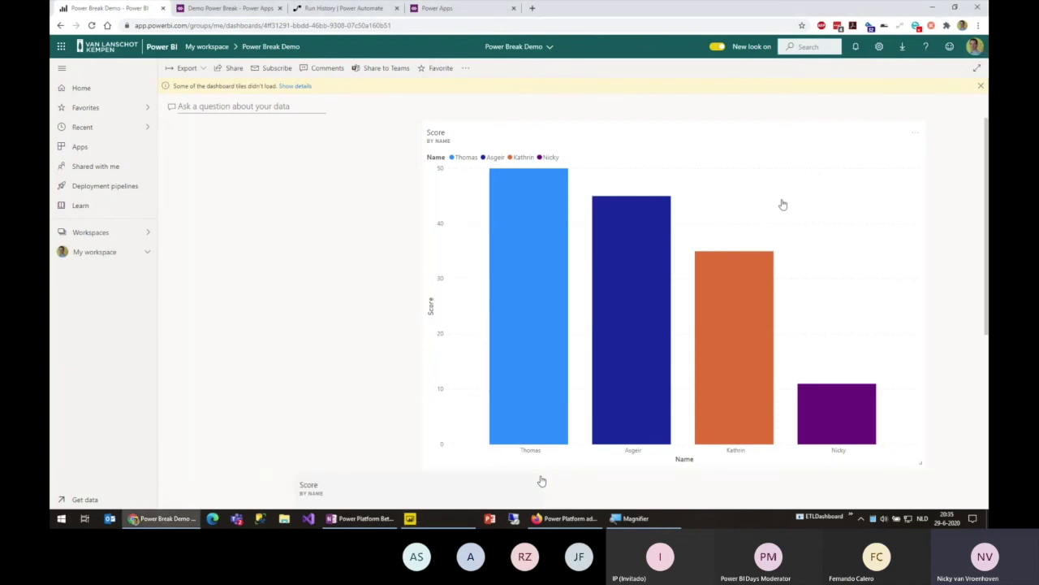
# Open the report behind the dashboard's score chart and put it in editing mode.
pyautogui.click(525, 198)
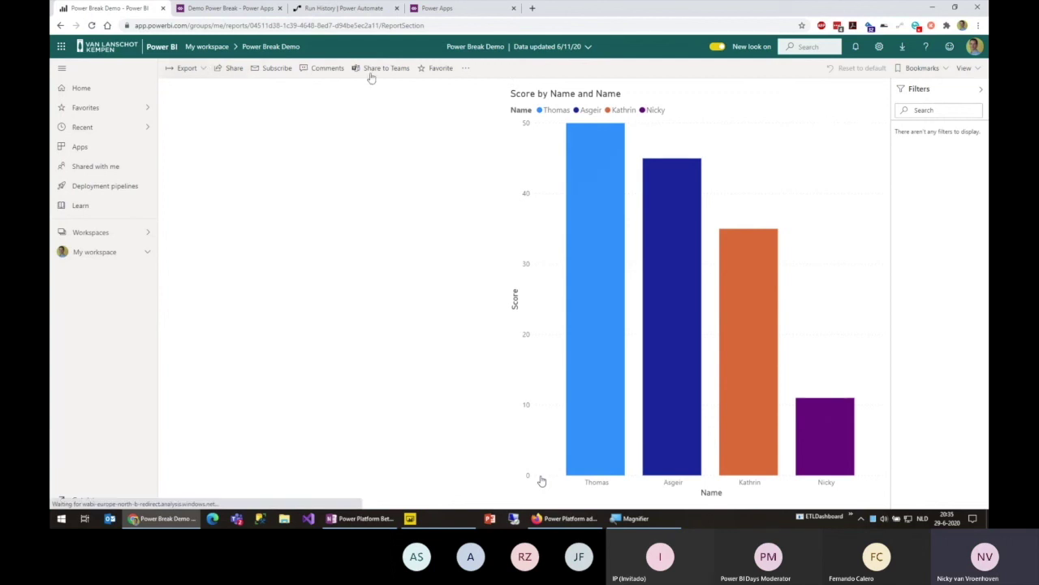
pyautogui.click(467, 72)
pyautogui.click(487, 88)
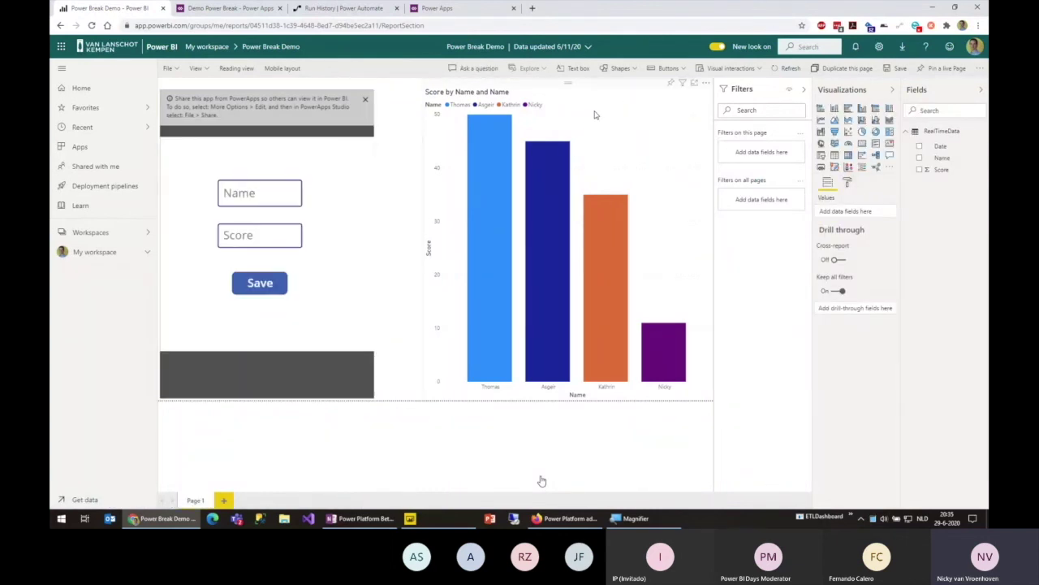
# Add a constant line at value 10 to the score column chart.
pyautogui.click(606, 286)
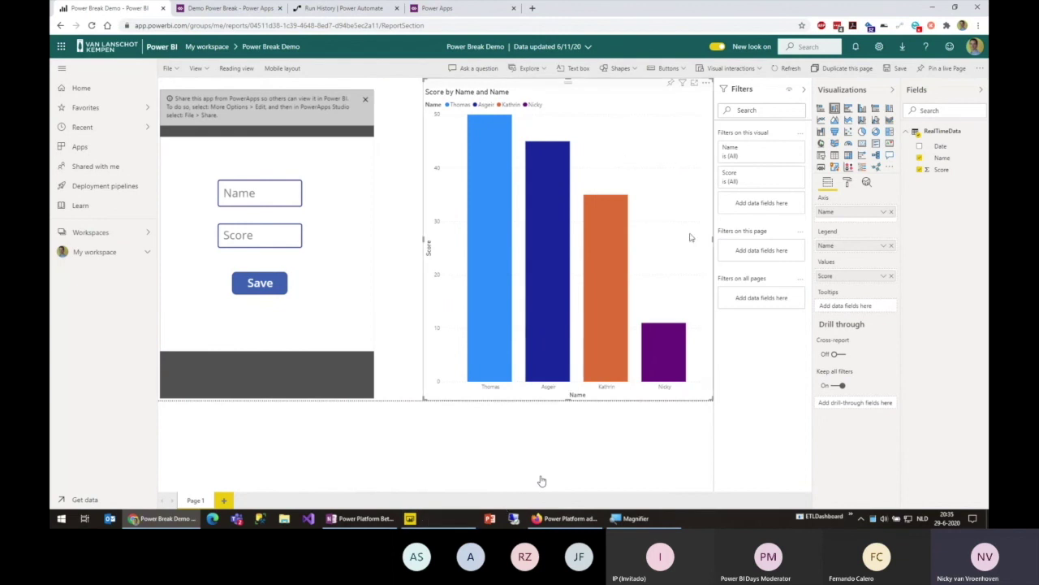
pyautogui.click(848, 183)
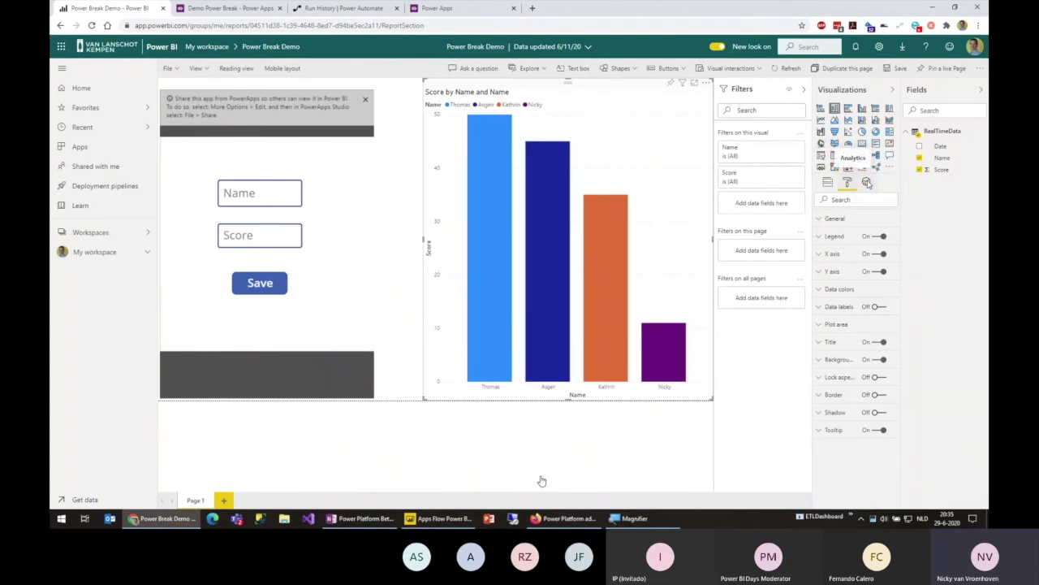
pyautogui.click(868, 183)
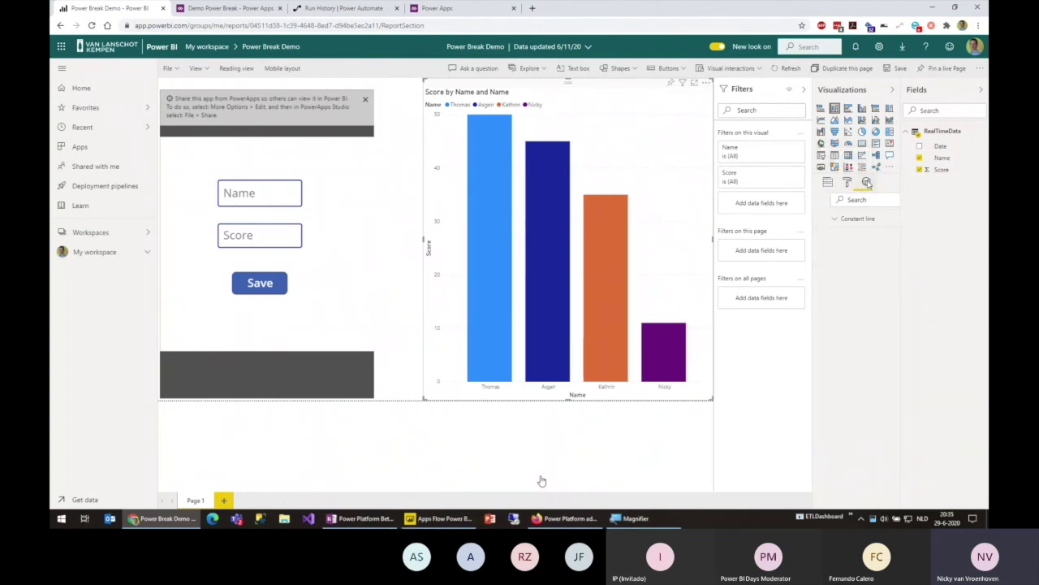
pyautogui.click(832, 219)
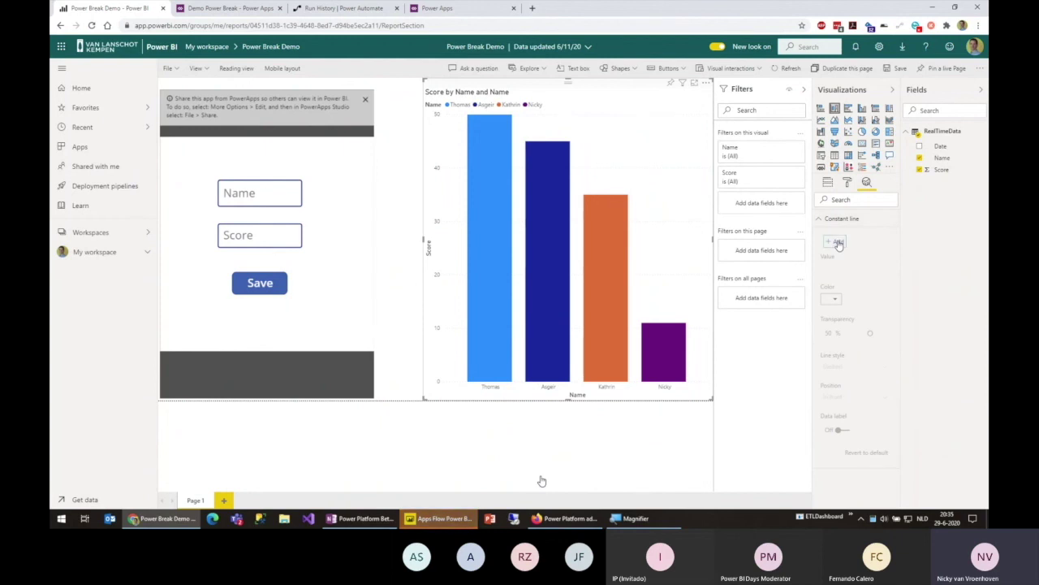
pyautogui.click(835, 244)
pyautogui.click(835, 278)
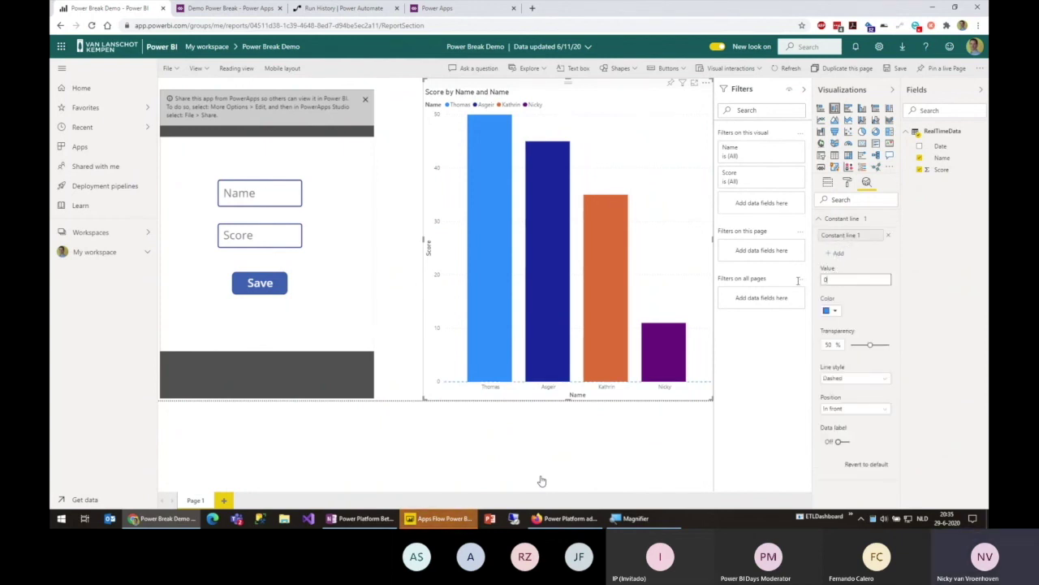
# Color the constant line red and set its transparency to 16%.
pyautogui.click(830, 310)
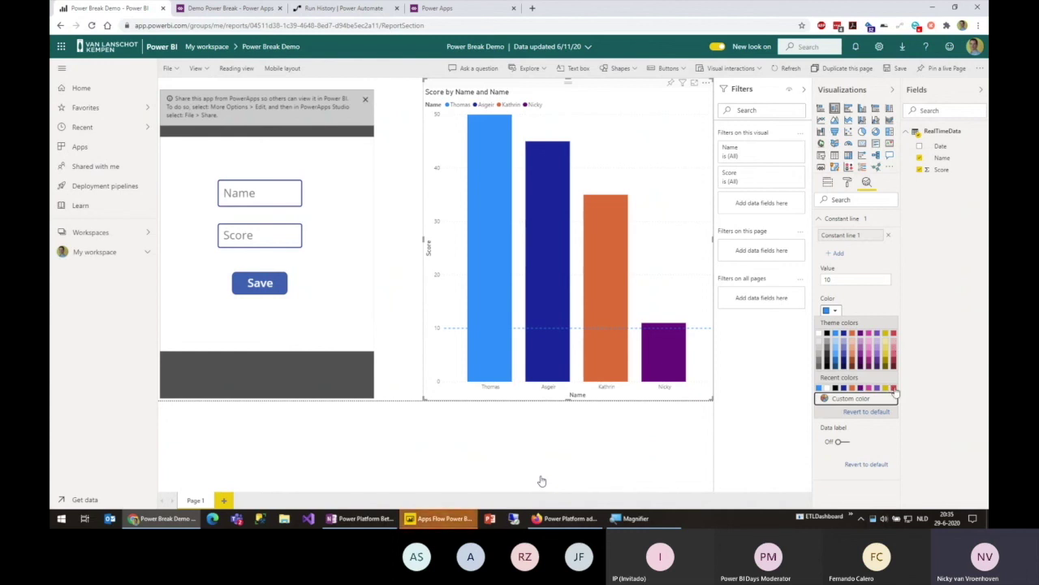
pyautogui.click(893, 387)
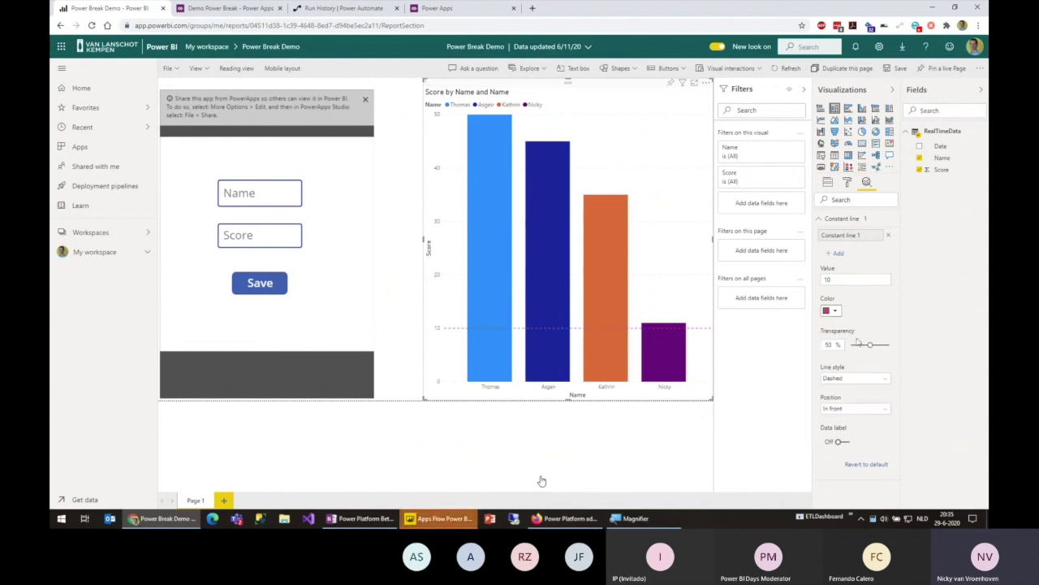
pyautogui.moveTo(870, 344)
pyautogui.mouseDown()
pyautogui.moveTo(888, 346)
pyautogui.moveTo(857, 346)
pyautogui.mouseUp()
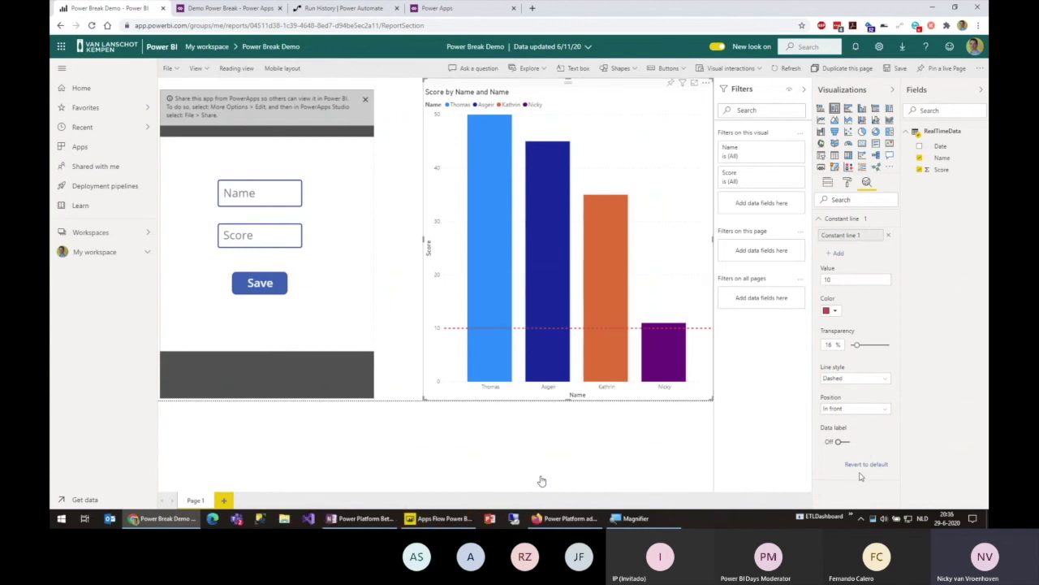
# Turn on the data label for the score chart's constant line.
pyautogui.click(840, 441)
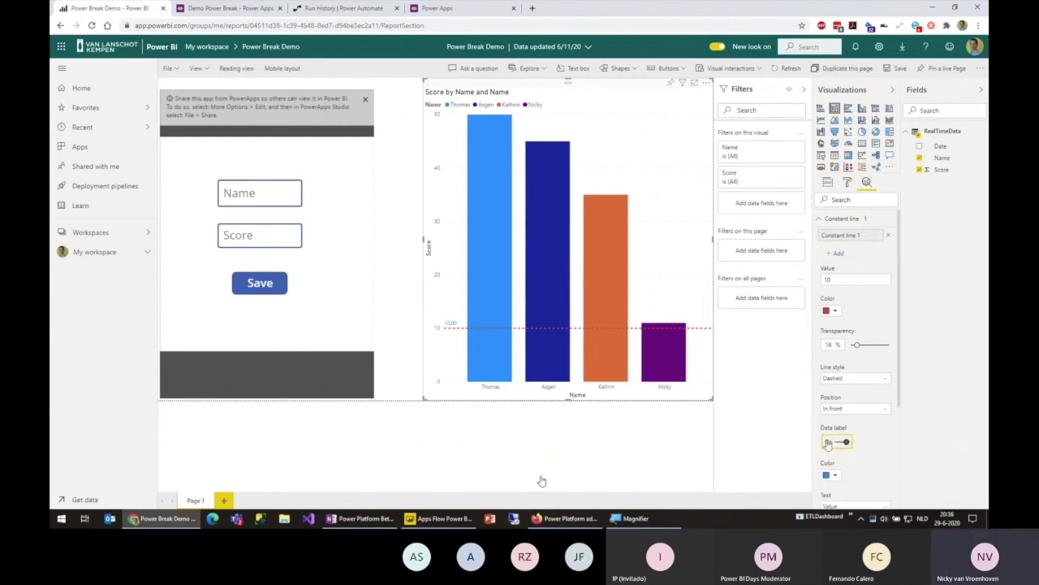
pyautogui.scroll(-3, 844, 442)
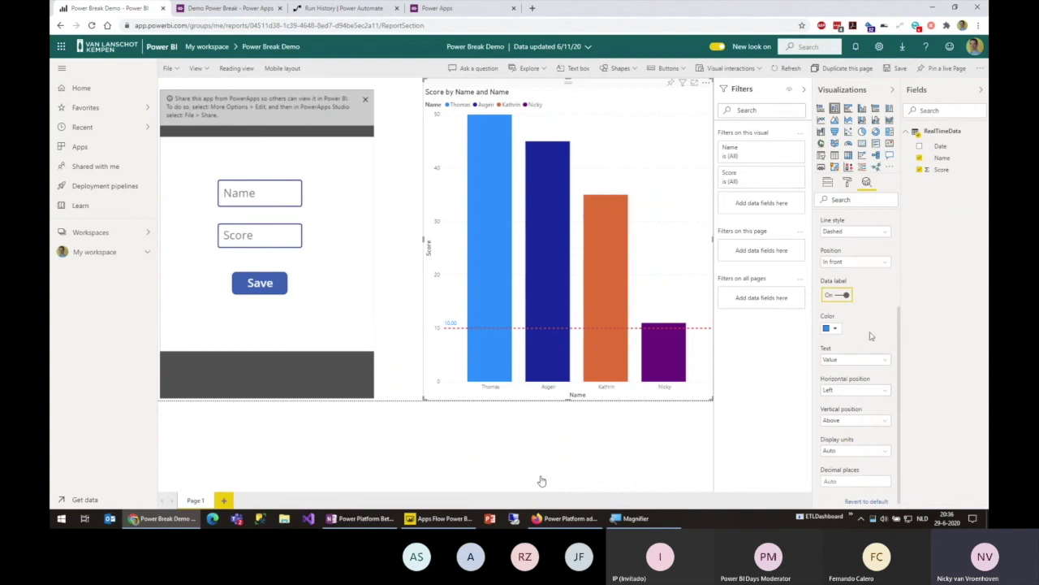
pyautogui.click(878, 319)
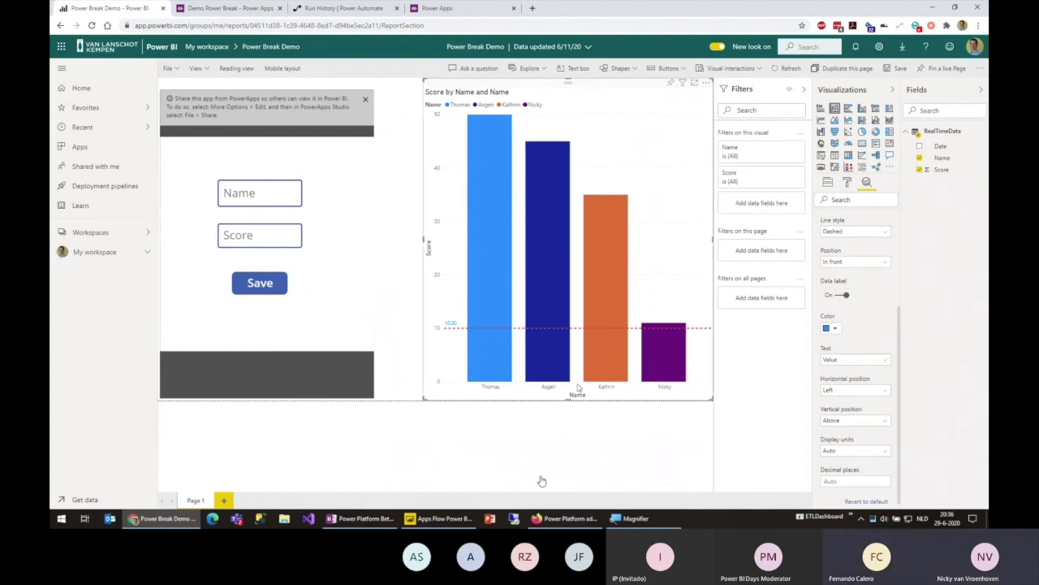
# Switch to Power BI Desktop and compare the Integration measure's formula with a respondent's Experience entries on the Details page.
pyautogui.moveTo(427, 524)
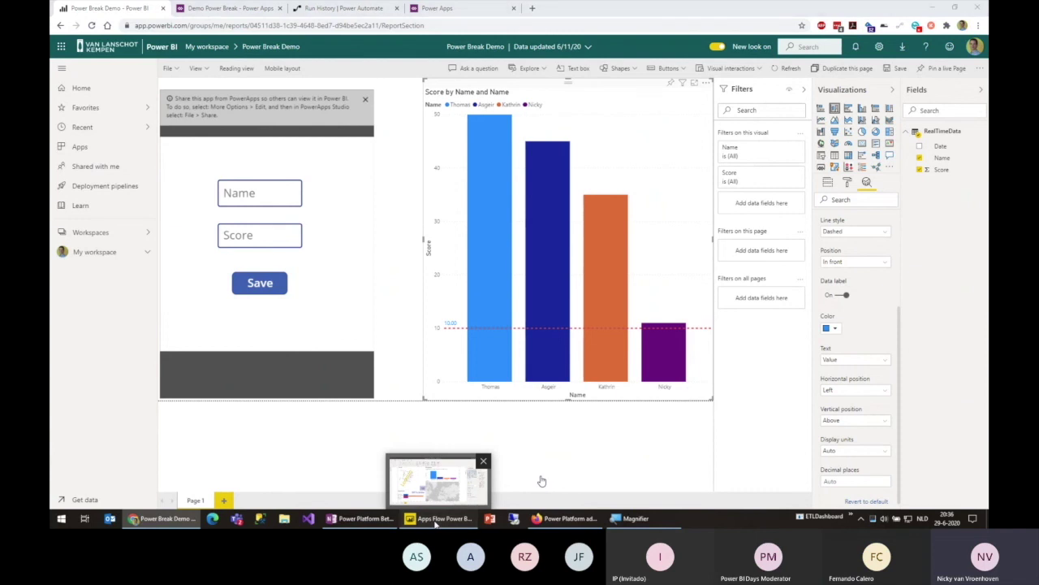
pyautogui.click(436, 524)
pyautogui.press('super+Up')
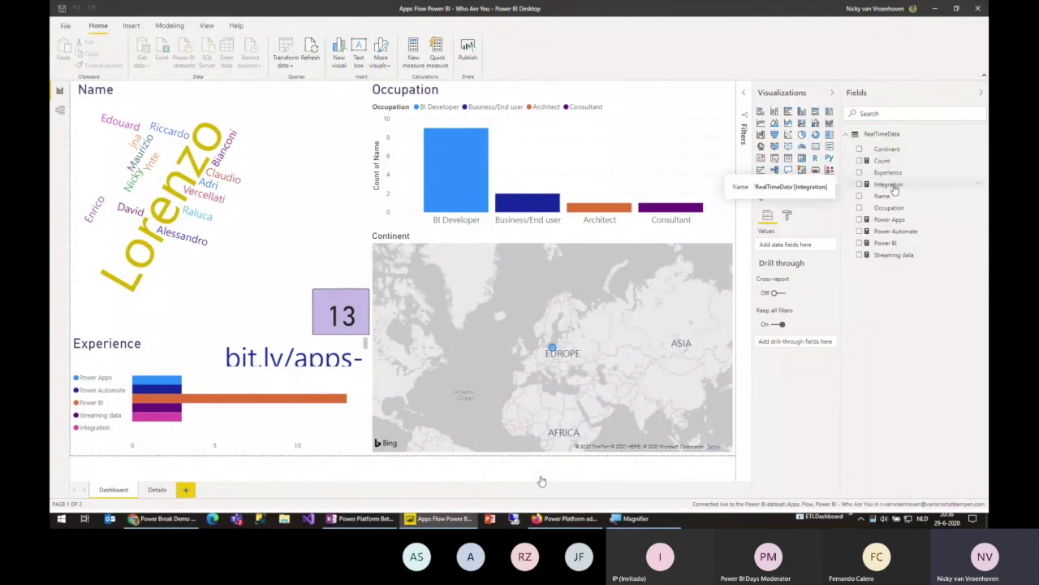
pyautogui.click(894, 188)
pyautogui.click(155, 492)
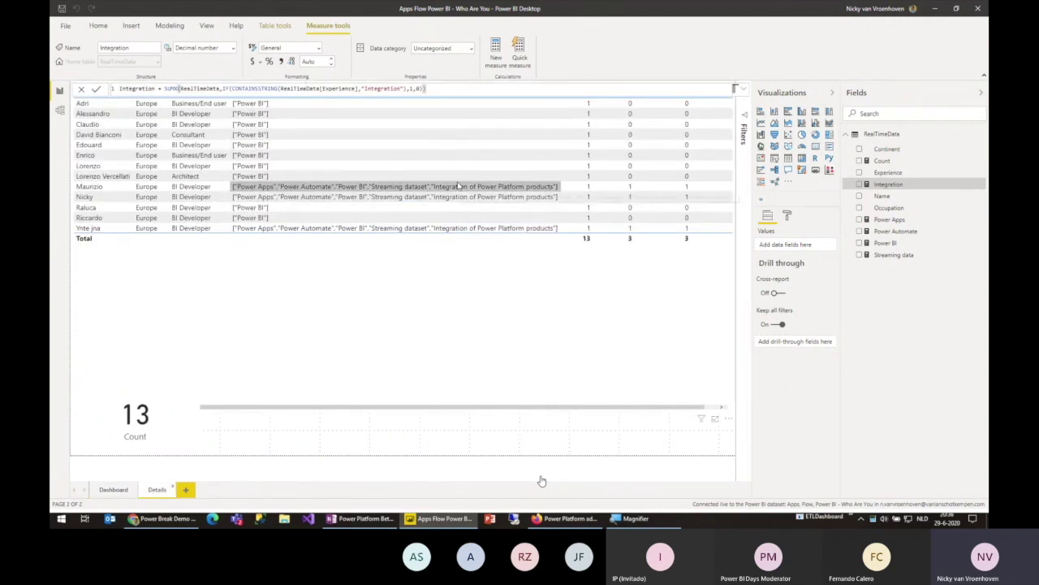
pyautogui.click(418, 188)
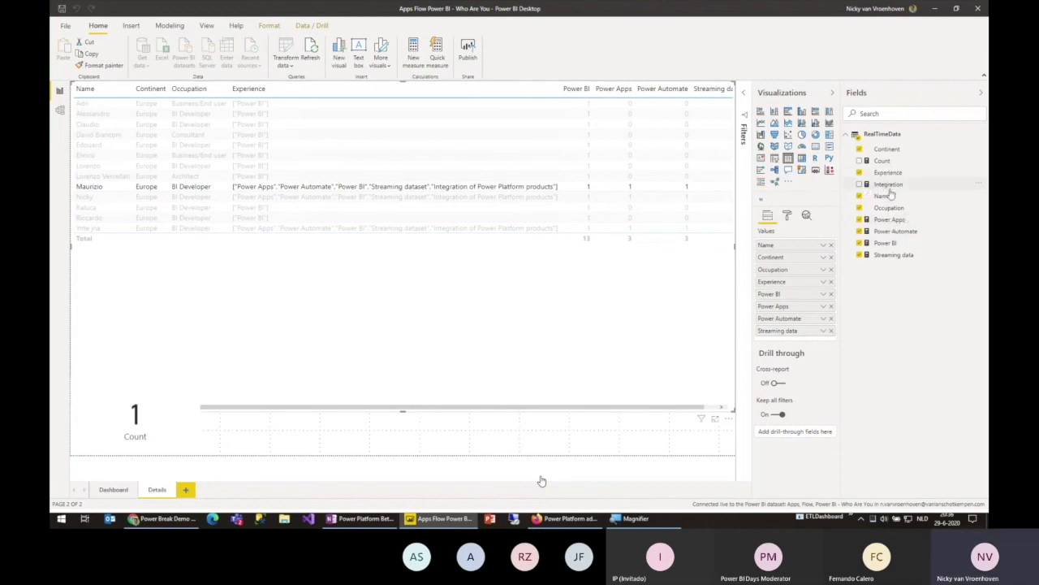
# Examine the Power Apps measure's formula: its CONTAINSSTRING function, the "Apps" search text and the 1,0 results.
pyautogui.click(890, 221)
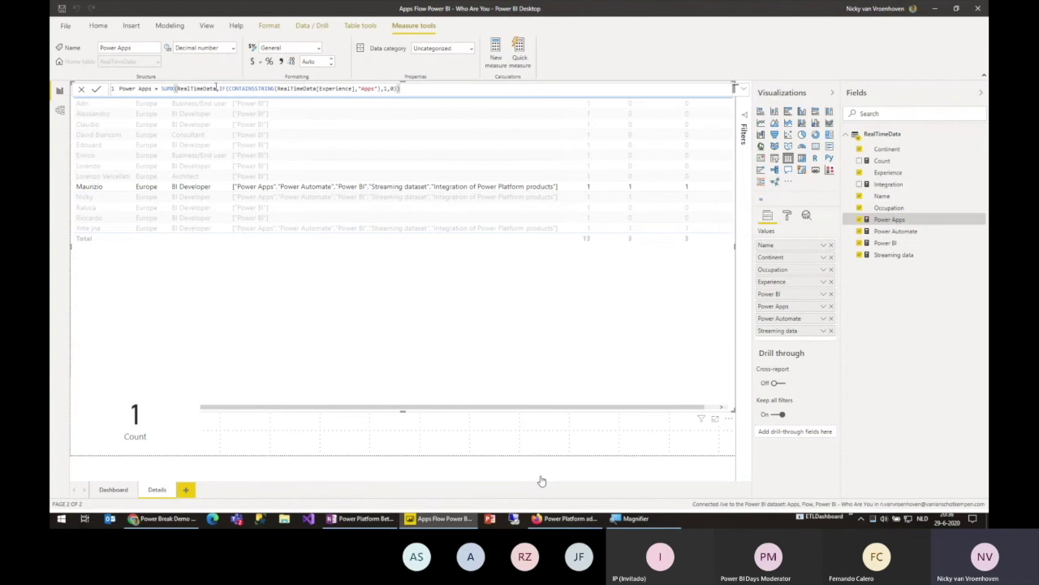
pyautogui.doubleClick(250, 88)
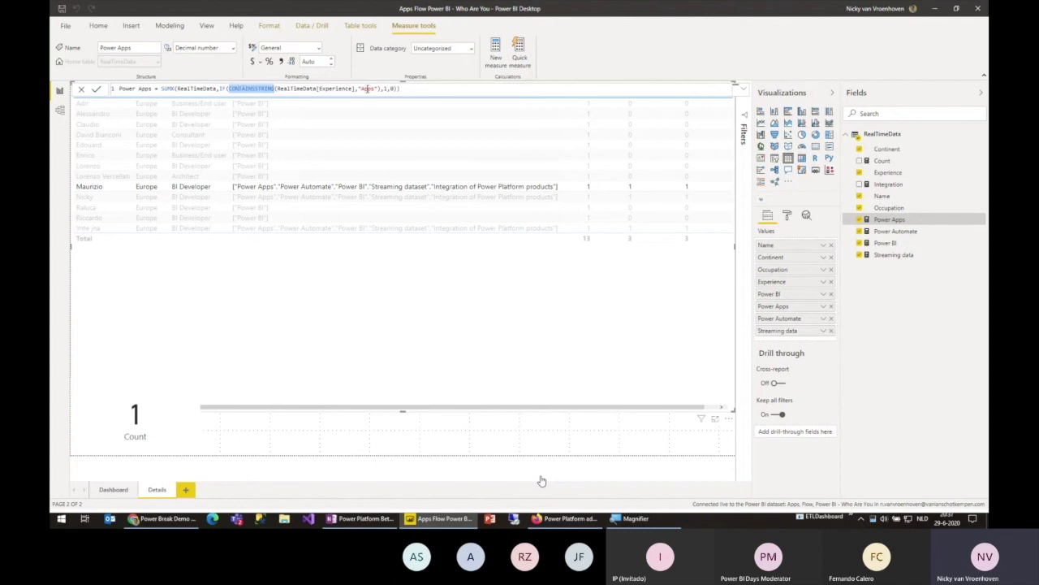
pyautogui.doubleClick(368, 87)
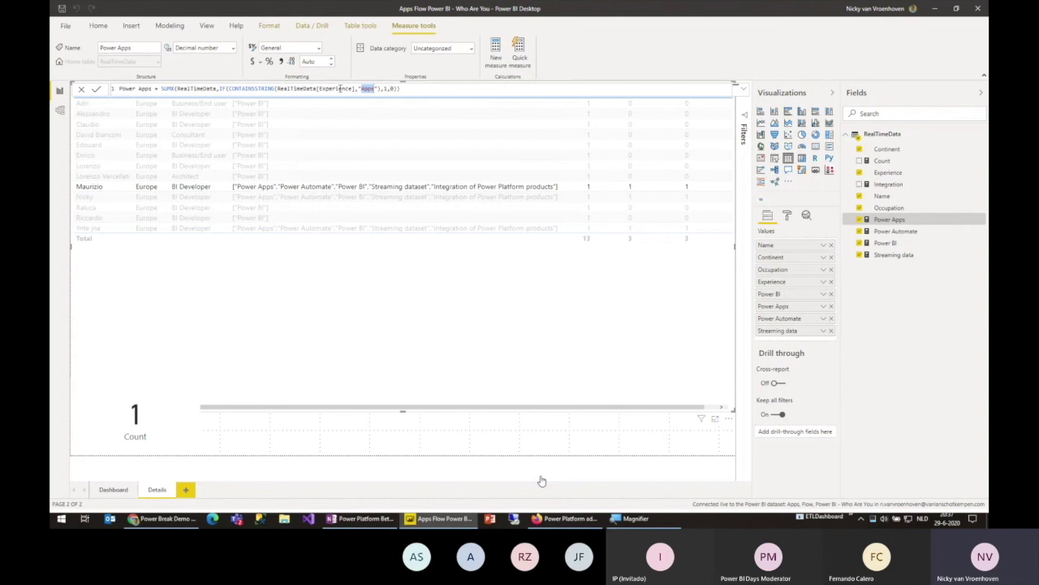
pyautogui.moveTo(378, 88); pyautogui.dragTo(393, 87)
pyautogui.click(213, 376)
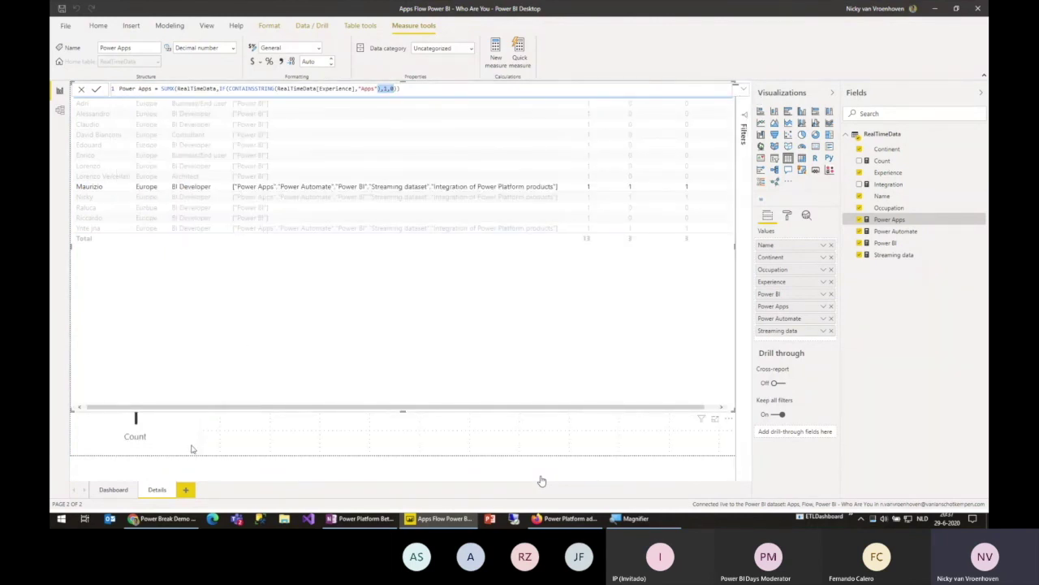
pyautogui.click(190, 447)
# Return to the Dashboard page and inspect the measures' bars in the Experience chart.
pyautogui.click(113, 489)
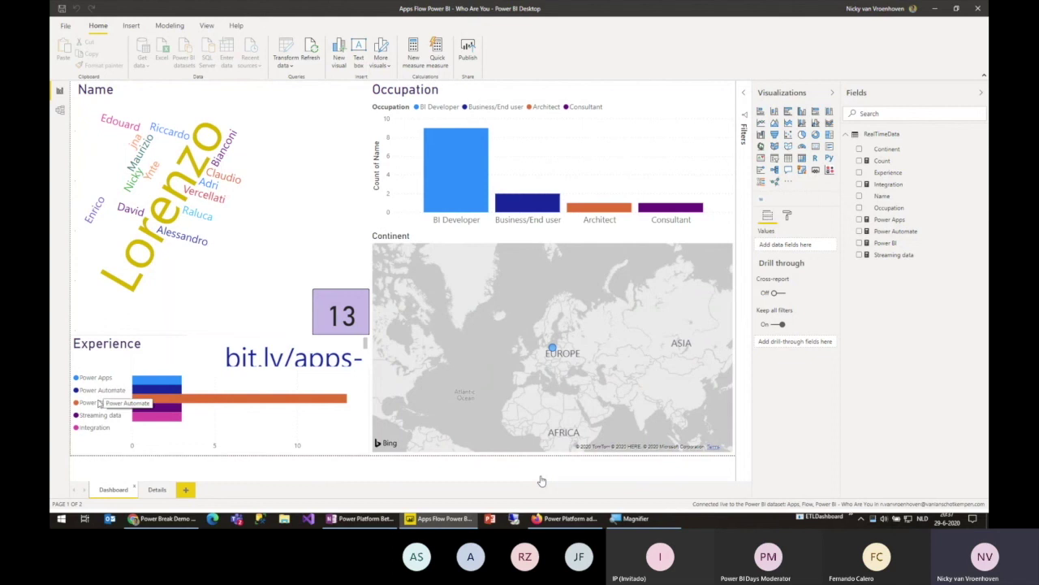
pyautogui.moveTo(171, 393)
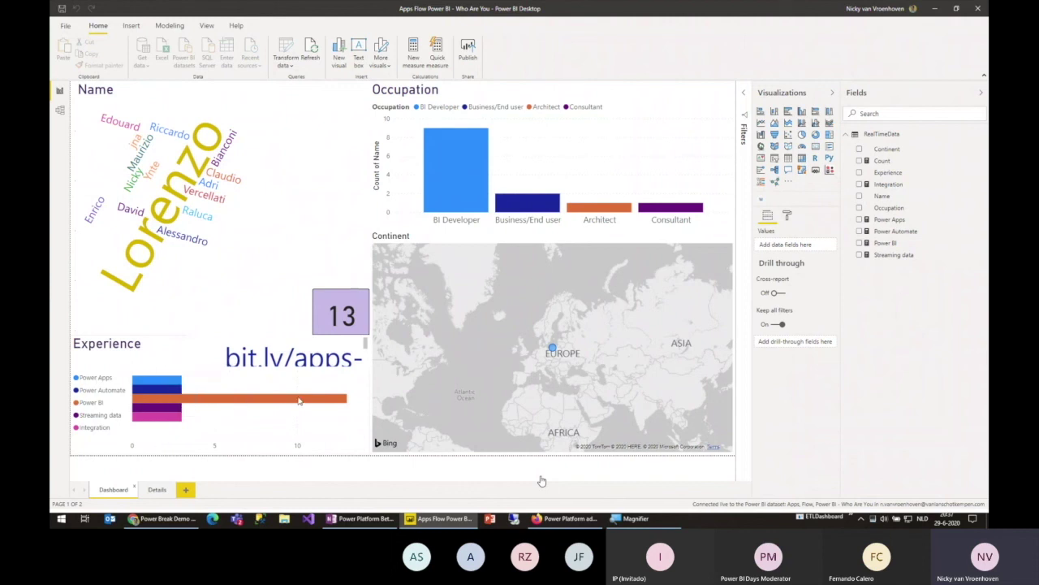
pyautogui.moveTo(297, 405)
# Switch back to the Power Break Demo report in the browser and deselect the score chart.
pyautogui.moveTo(442, 523)
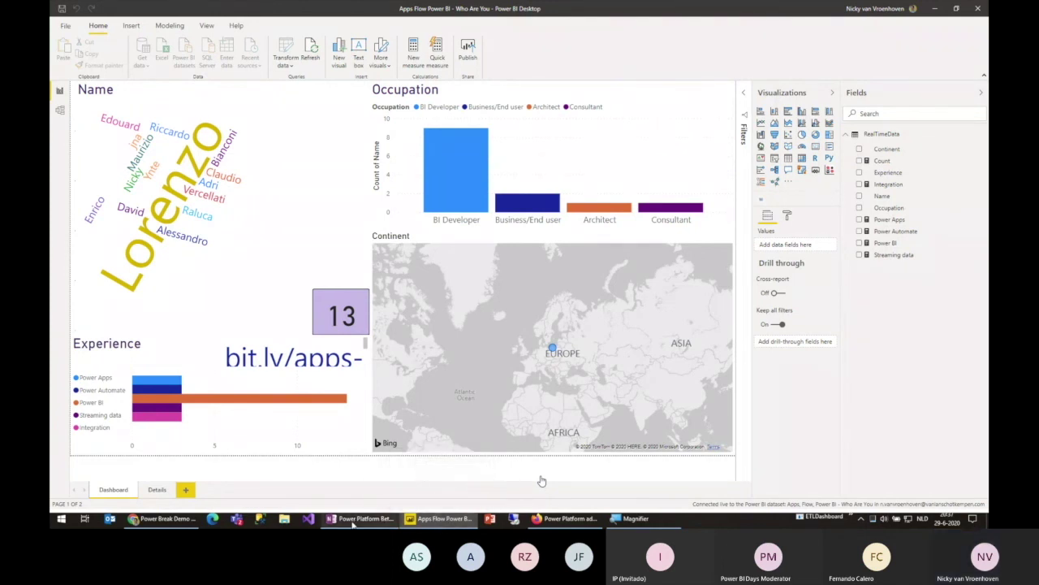
pyautogui.click(164, 518)
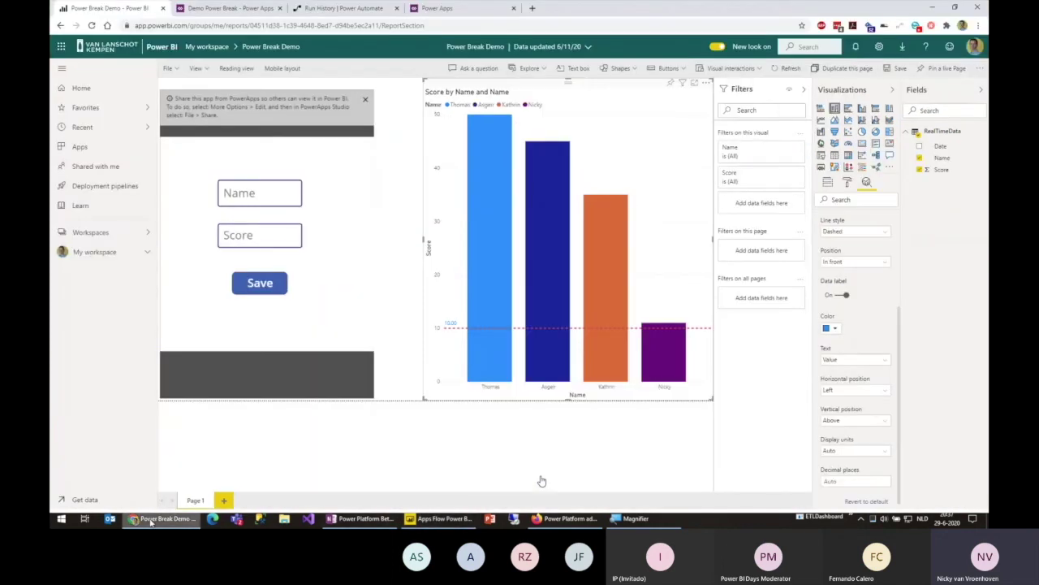
pyautogui.click(489, 430)
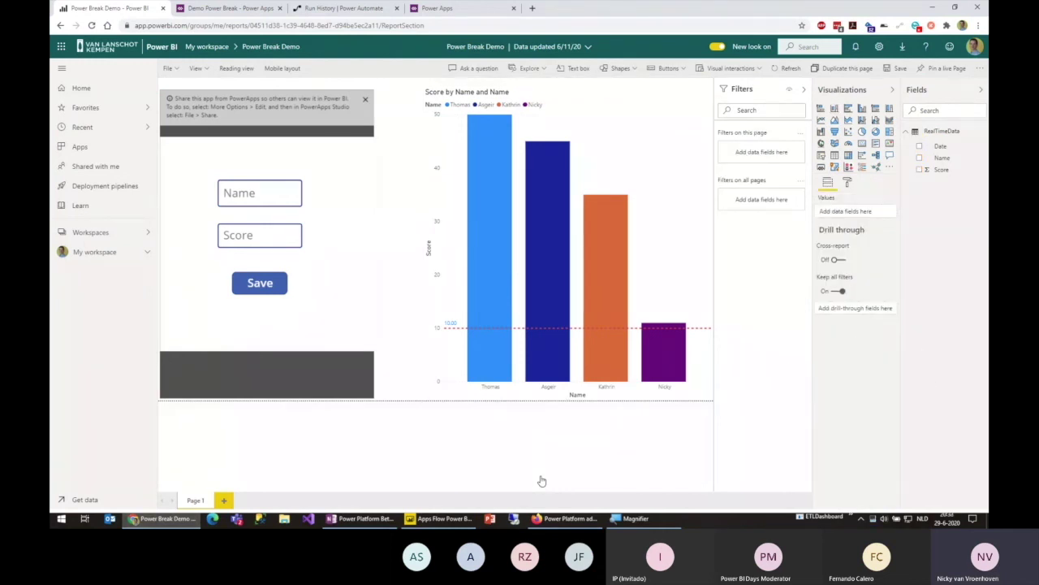